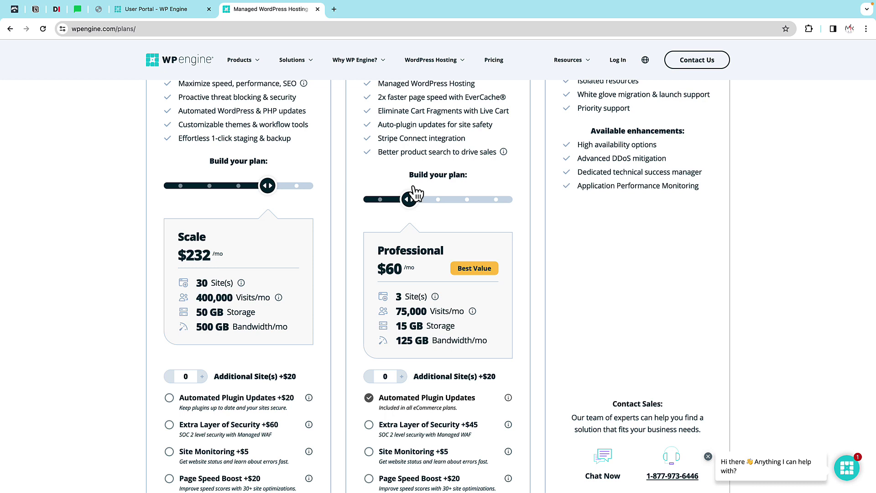
Preview the eCommerce plan at the Scale tier and open the comparison of all WordPress hosting plan features
left_click_drag(420, 188, 495, 198)
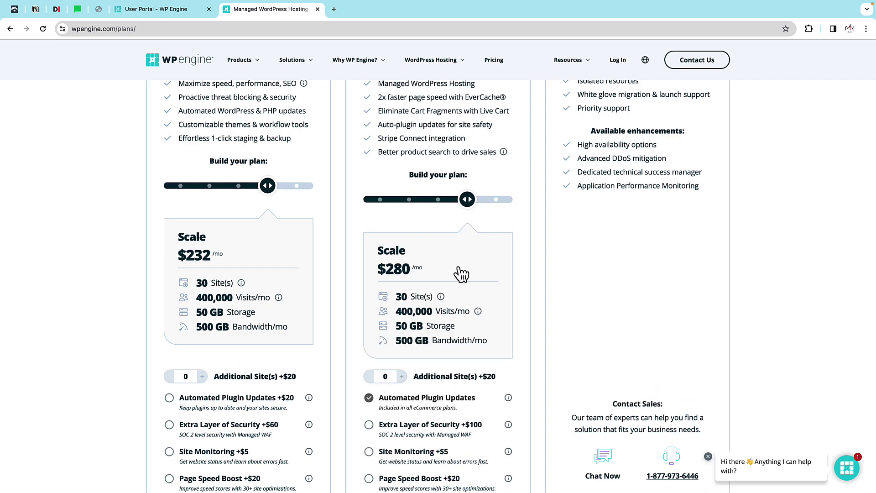
scroll(461, 273, "down", 5)
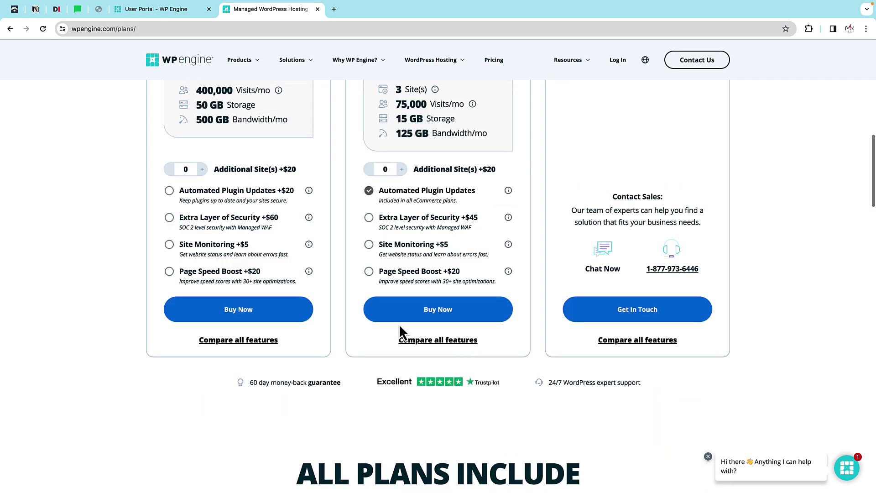
left_click(239, 343)
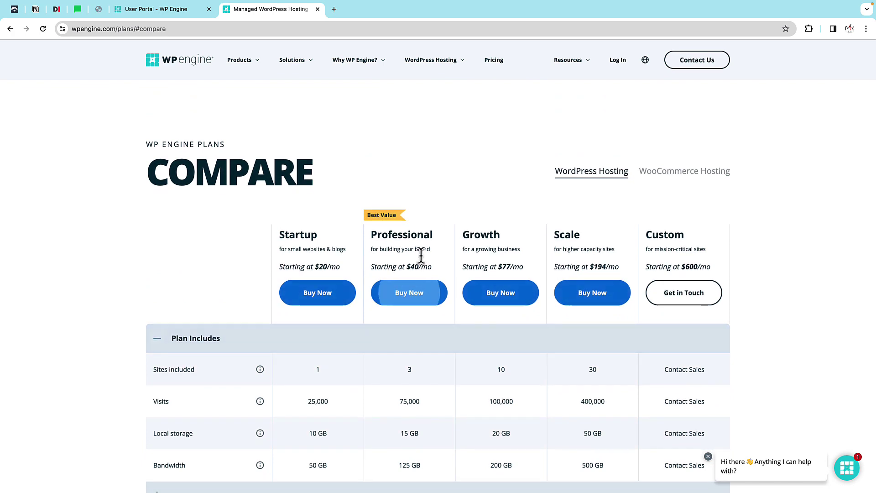
scroll(411, 344, "down", 2)
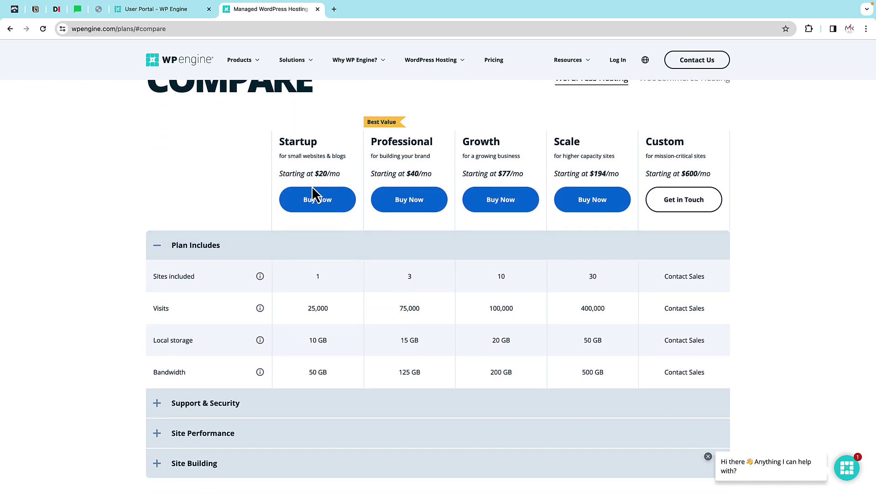
scroll(286, 189, "down", 4)
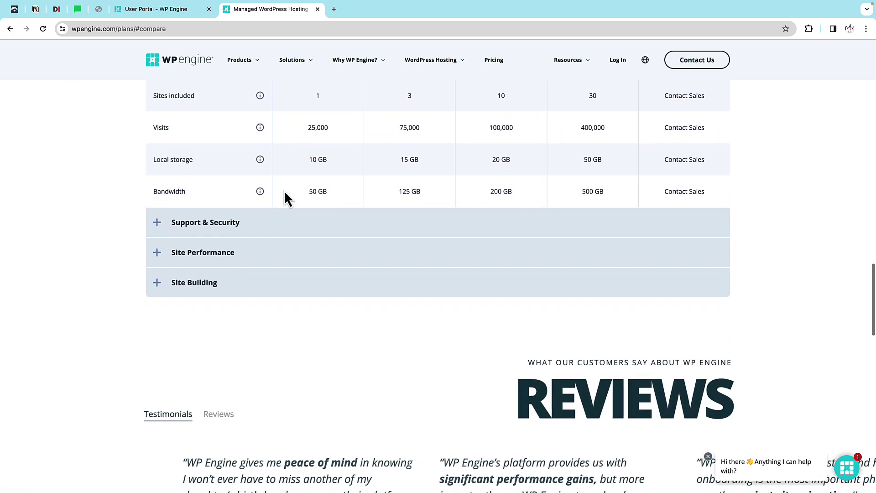
Expand the Support & Security, Site Performance and Site Building sections of the plan comparison to examine their features
left_click(274, 222)
scroll(274, 219, "down", 3)
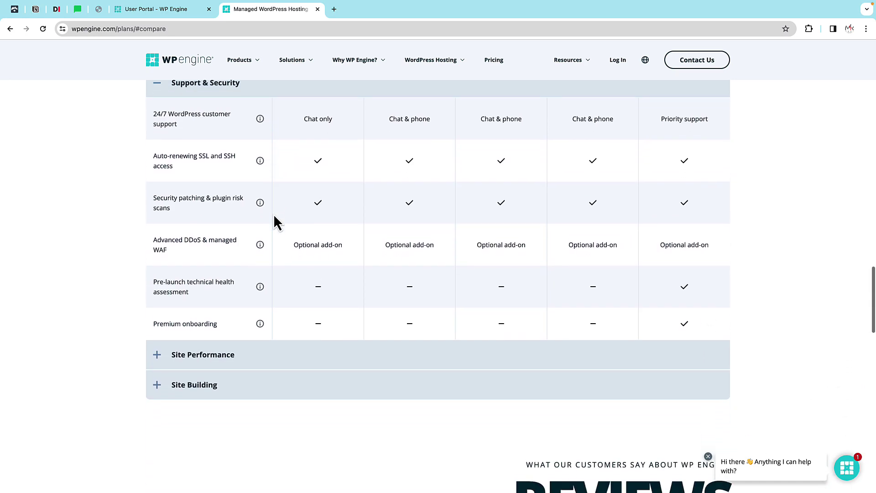
scroll(275, 219, "down", 5)
left_click(277, 133)
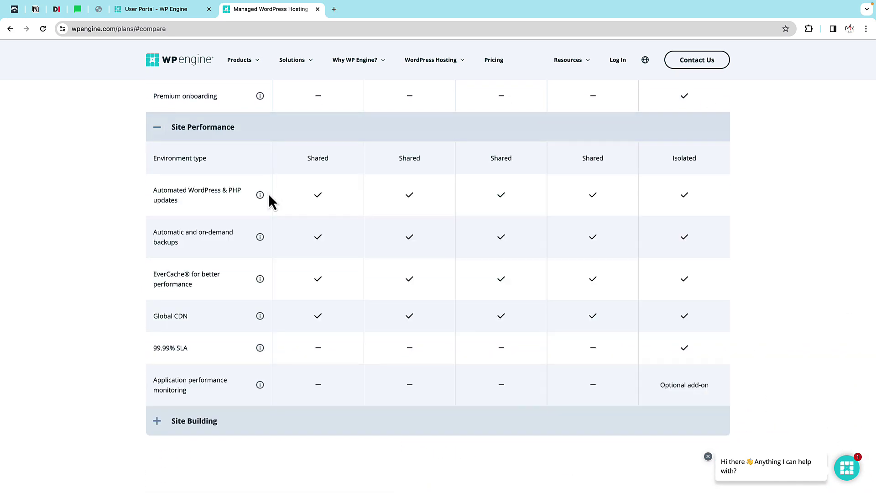
scroll(269, 196, "down", 7)
scroll(270, 191, "up", 1)
left_click(270, 166)
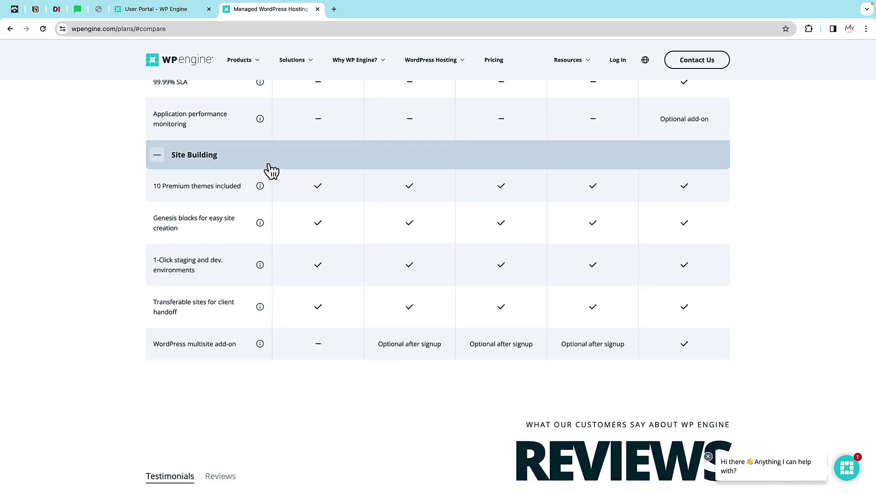
Review the WordPress, eCommerce and custom plan prices once more and close the pricing page to return to the User Portal
scroll(268, 178, "up", 20)
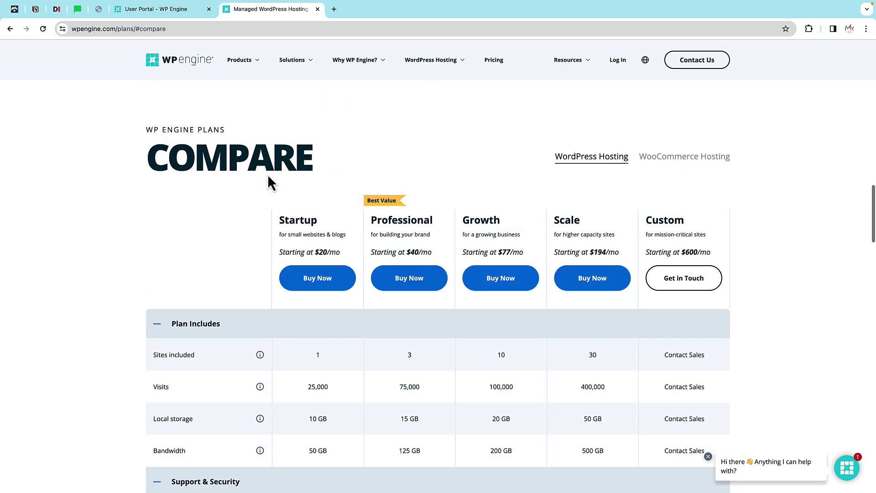
scroll(268, 176, "up", 15)
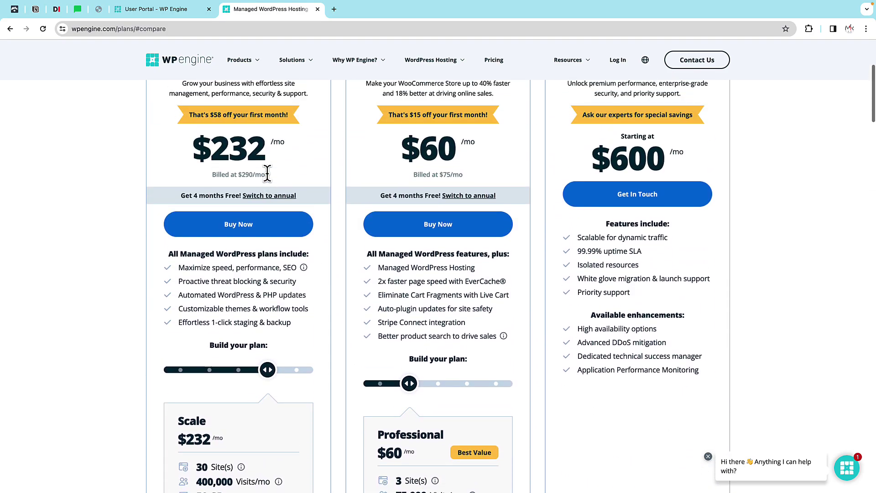
scroll(268, 174, "up", 1)
scroll(738, 180, "up", 3)
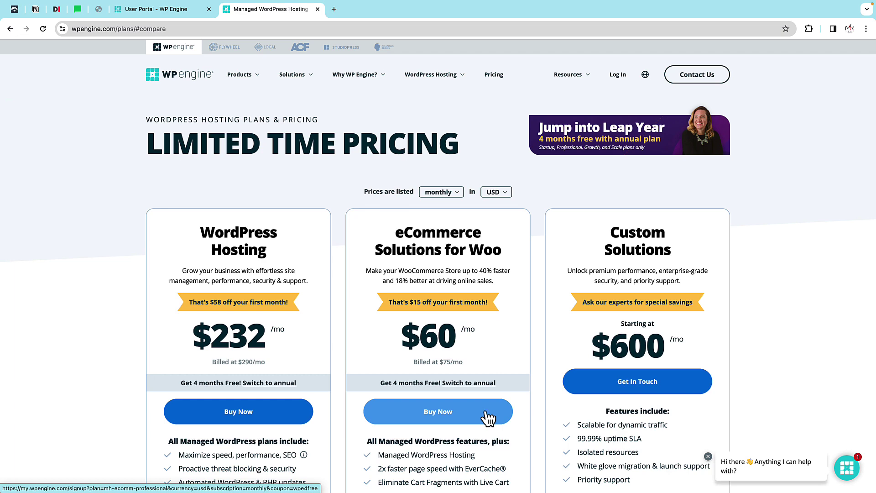
left_click(318, 9)
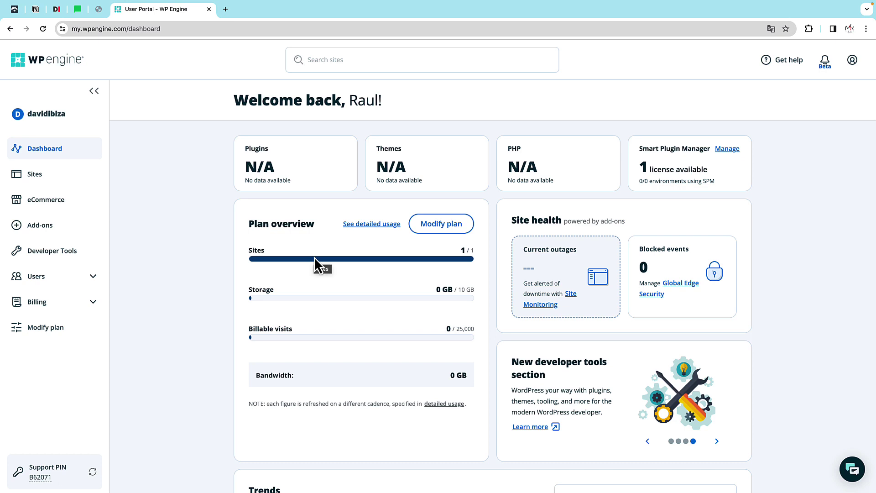
Examine the dashboard's plan overview, site health, trends, recent account activity, top environments and insights
scroll(314, 257, "down", 1)
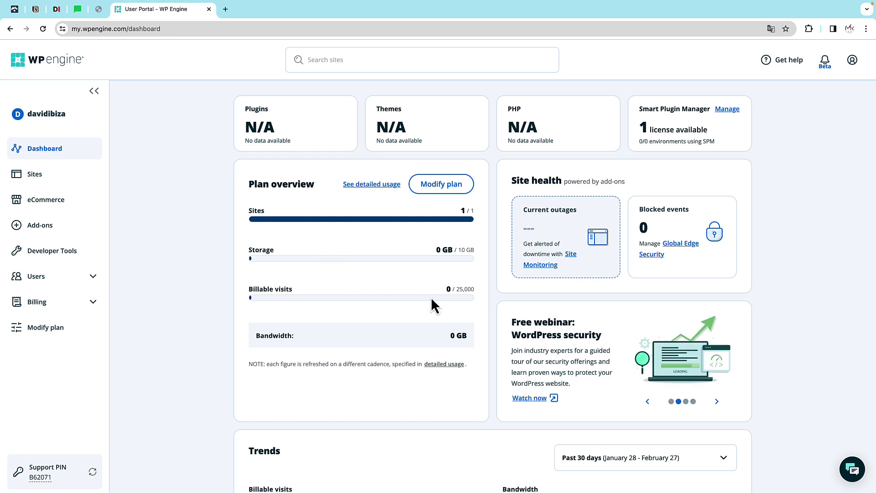
scroll(434, 298, "down", 6)
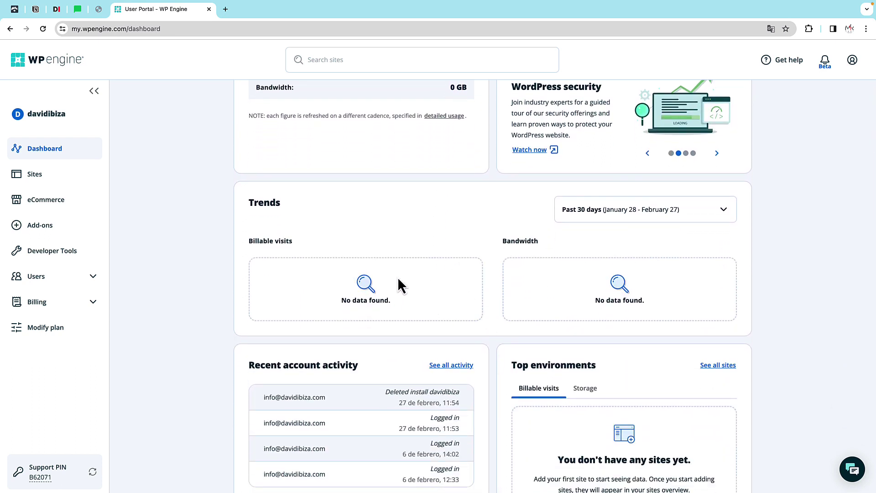
scroll(595, 289, "down", 1)
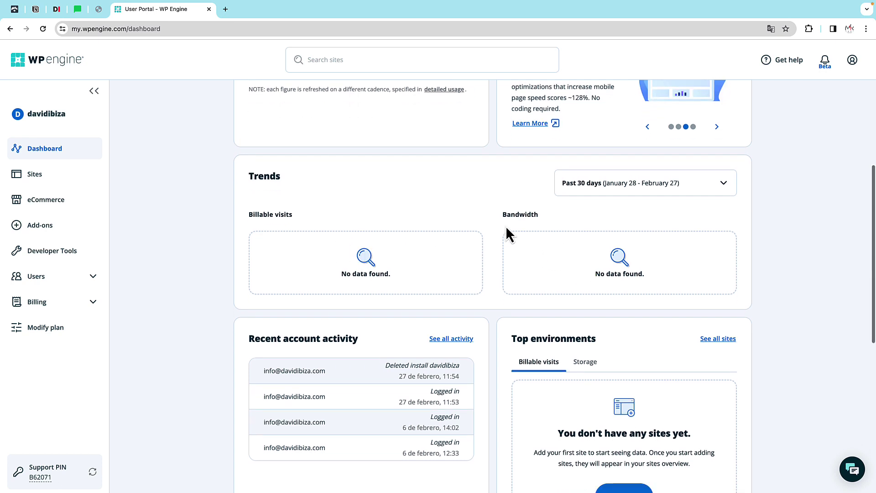
scroll(628, 240, "down", 3)
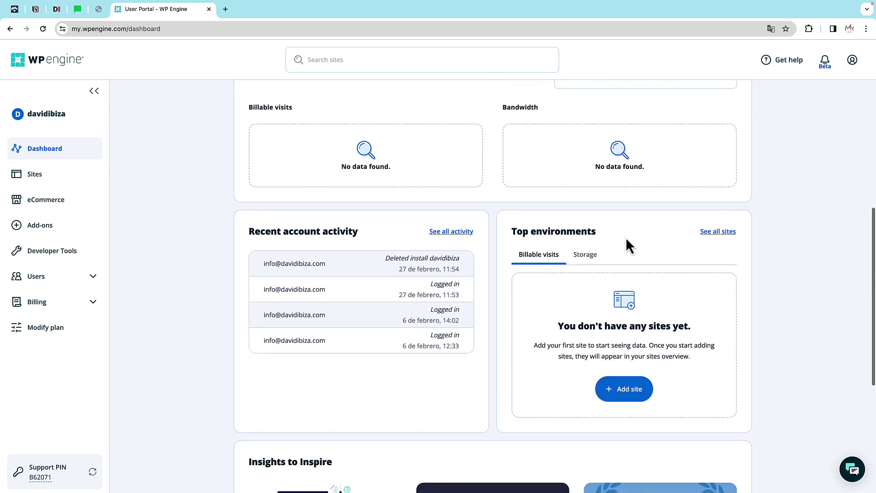
scroll(626, 237, "down", 5)
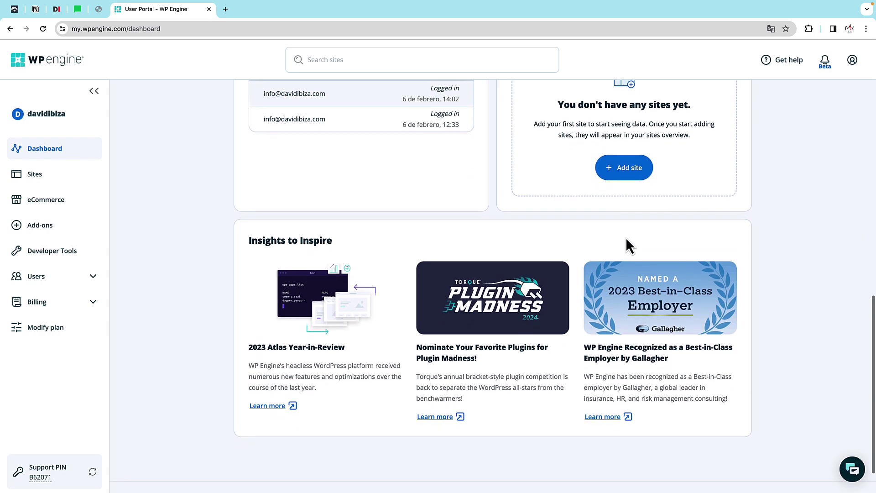
scroll(626, 237, "up", 15)
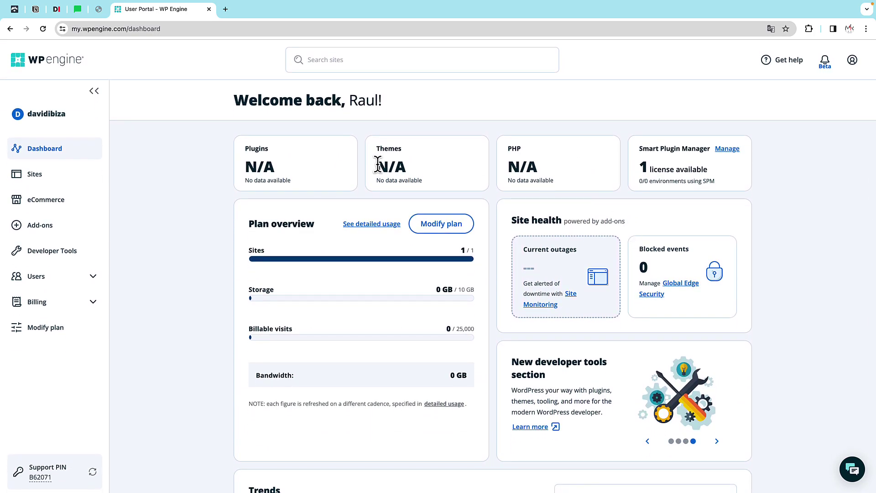
Start adding an environment to the existing site, using the Blank WordPress option, and proceed to its setup
left_click(41, 180)
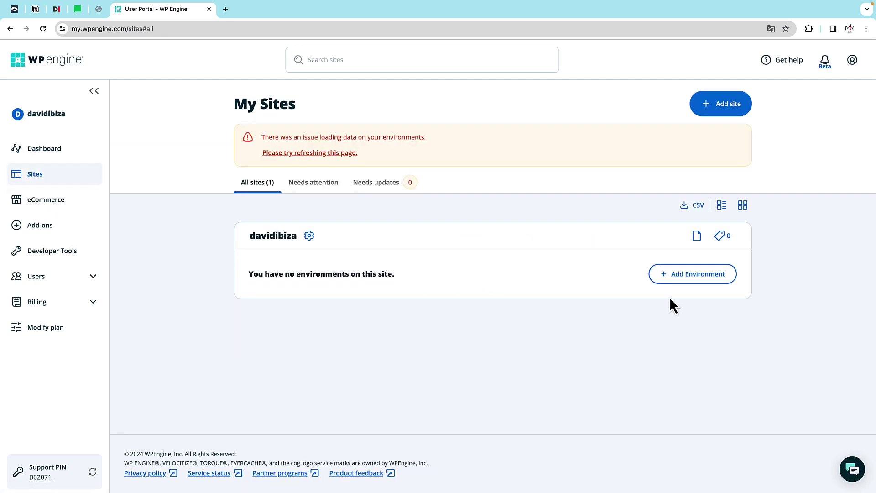
left_click(690, 279)
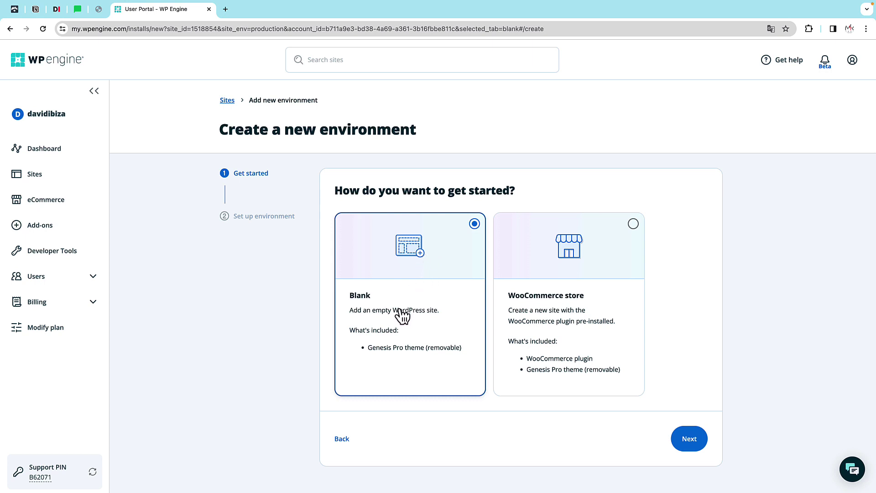
scroll(401, 311, "down", 1)
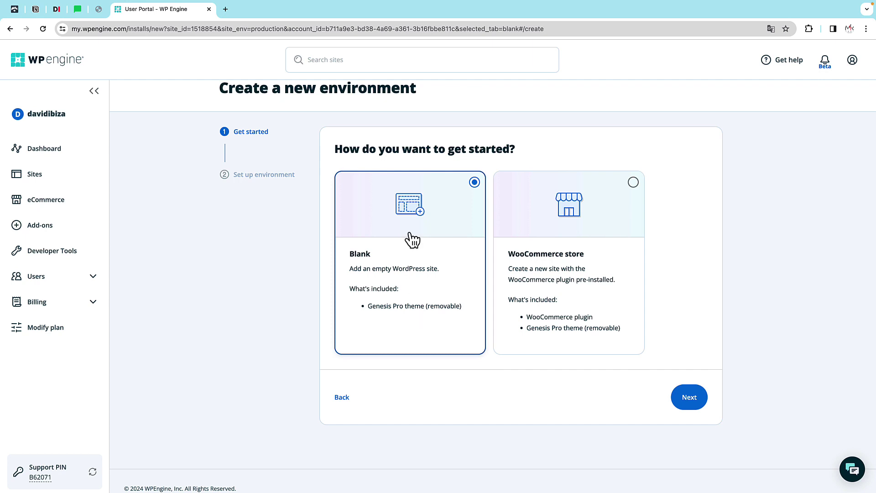
left_click(690, 400)
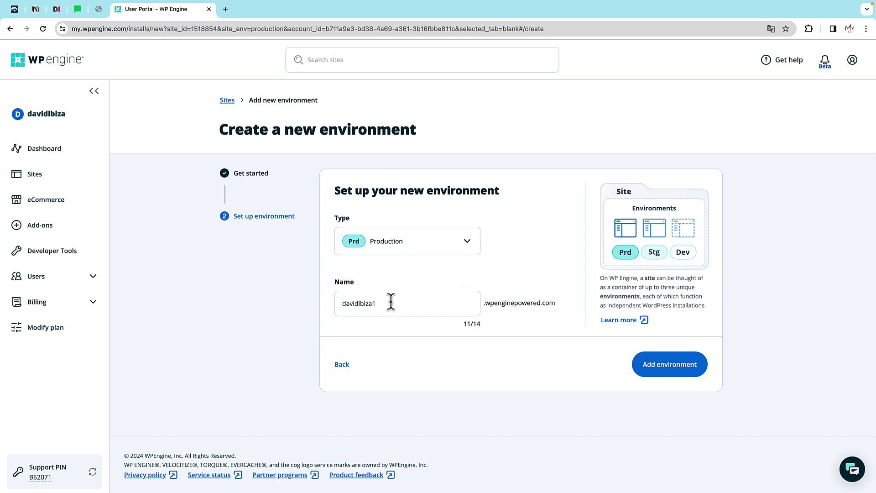
Try to shorten the new environment's name by removing its trailing 1
left_click_drag(388, 303, 346, 304)
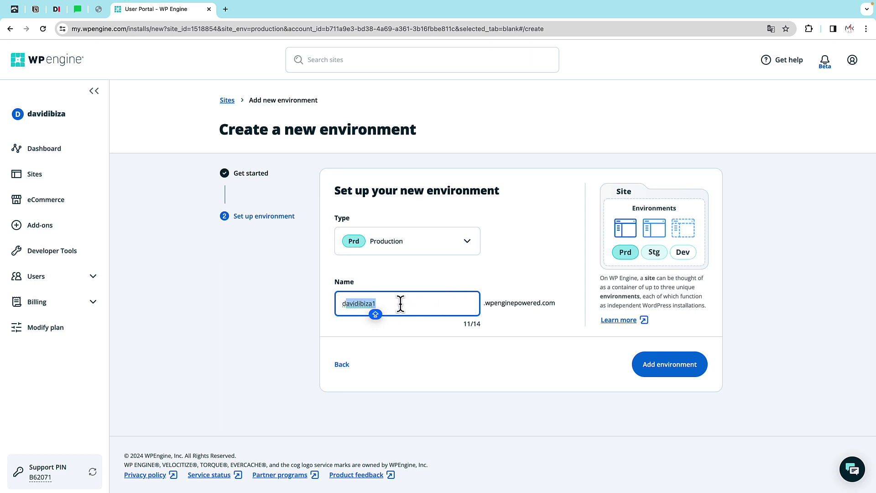
left_click_drag(391, 303, 336, 312)
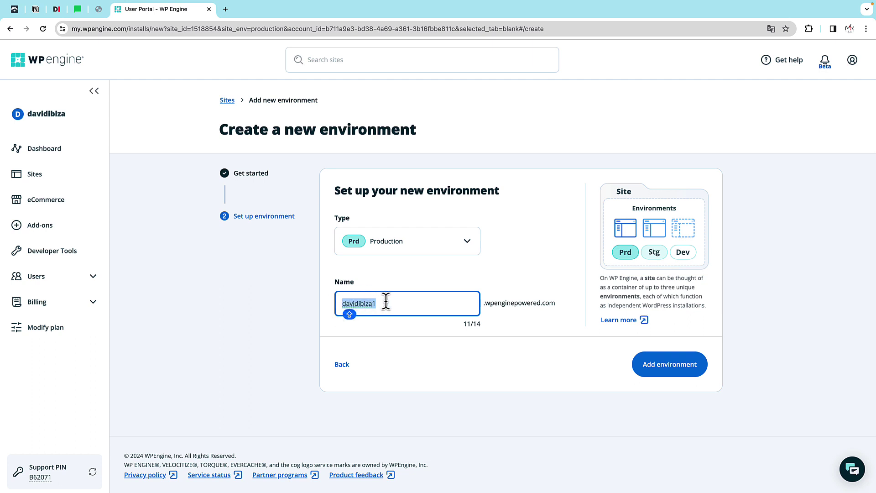
left_click_drag(387, 301, 331, 305)
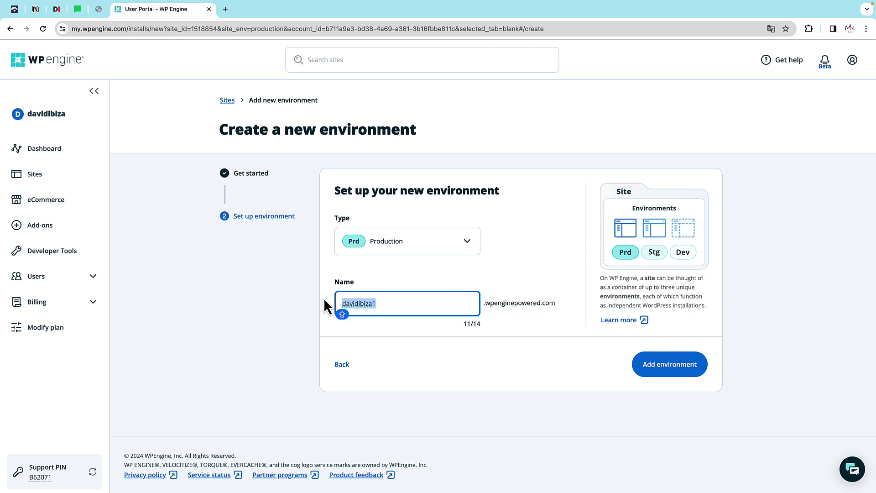
left_click(381, 304)
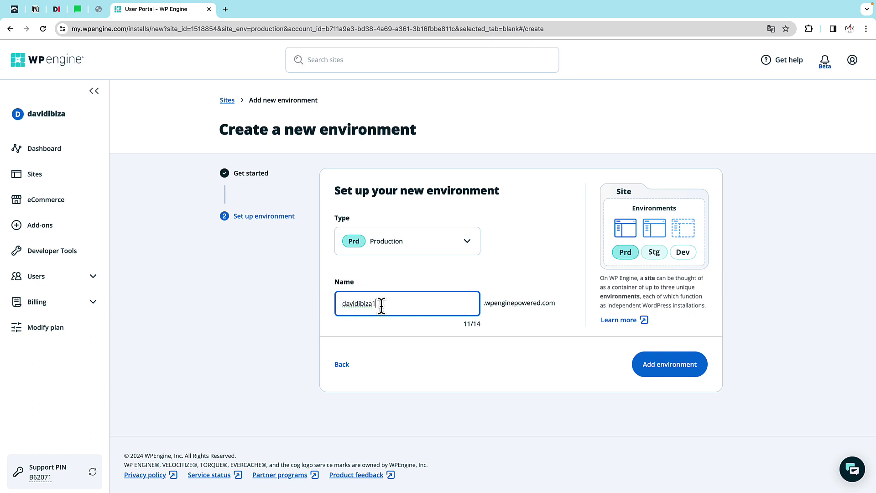
key("BackSpace")
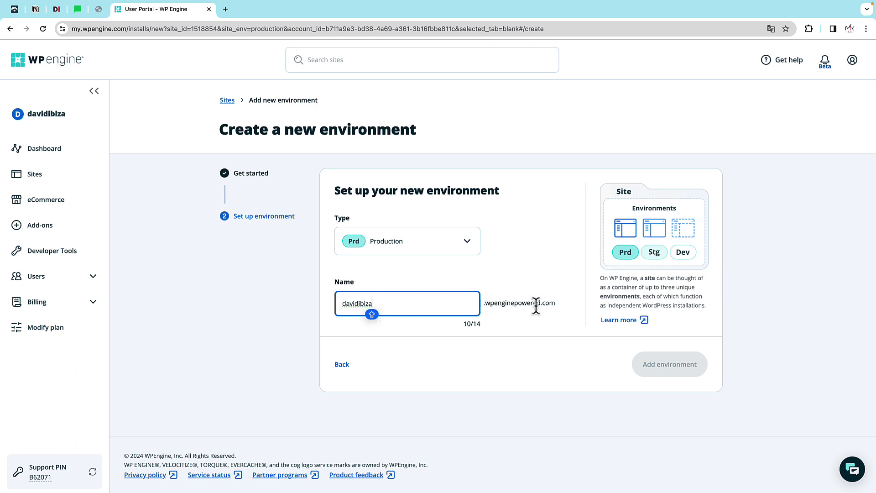
Try the Development type for the new environment and switch it back to Production
left_click(468, 243)
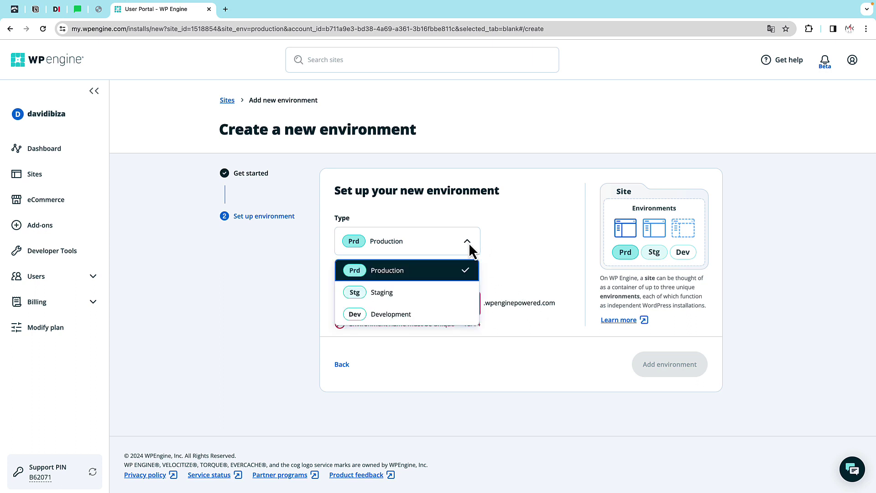
left_click(420, 314)
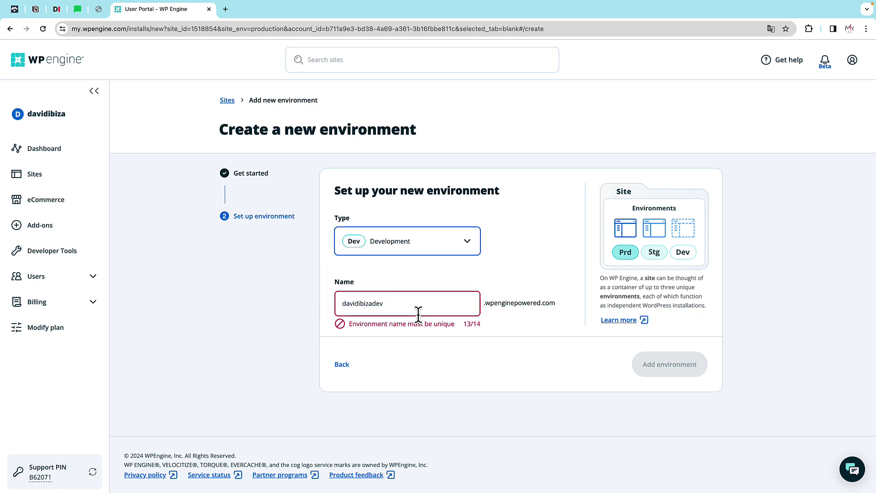
left_click(412, 241)
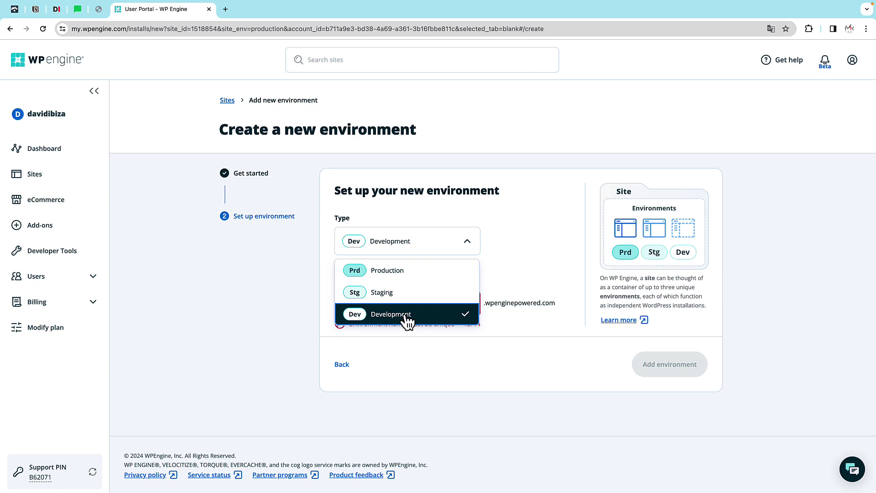
left_click(401, 272)
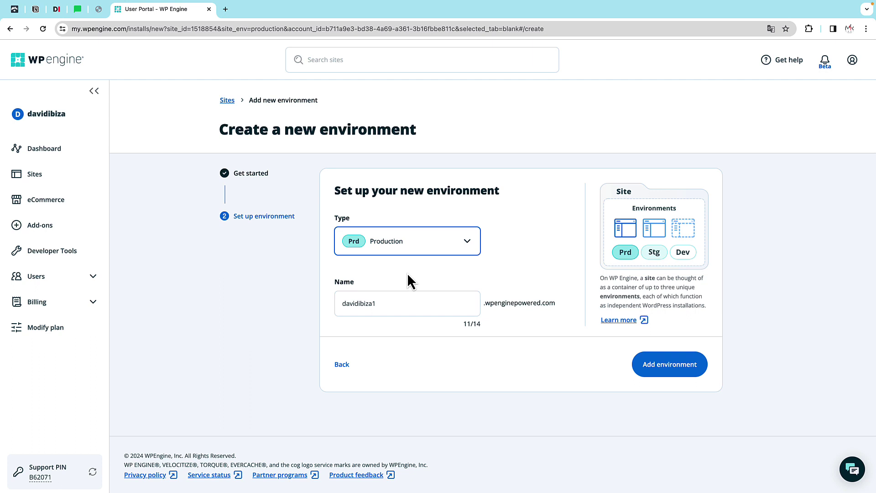
Try the Staging type for the new environment and return it to Production
left_click(403, 250)
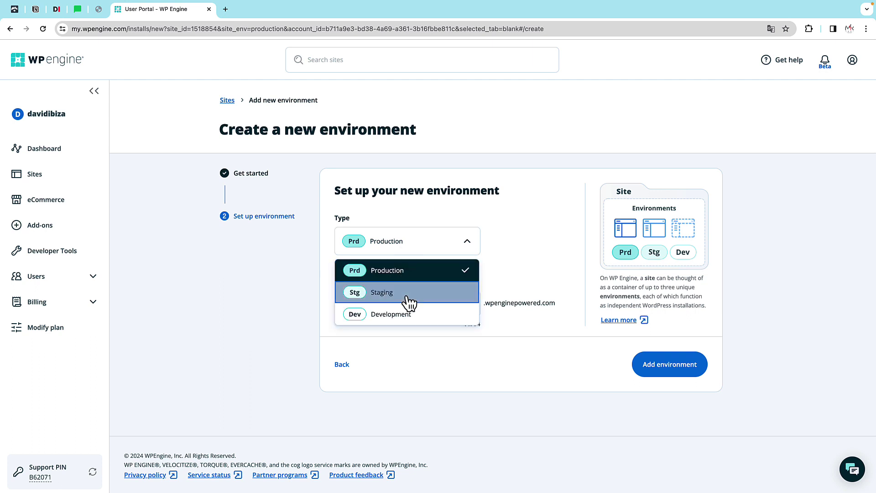
left_click(410, 299)
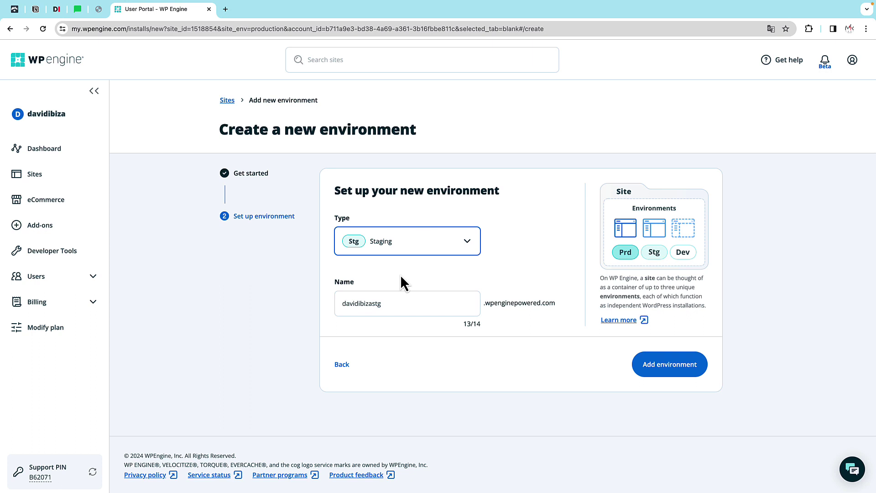
left_click(401, 250)
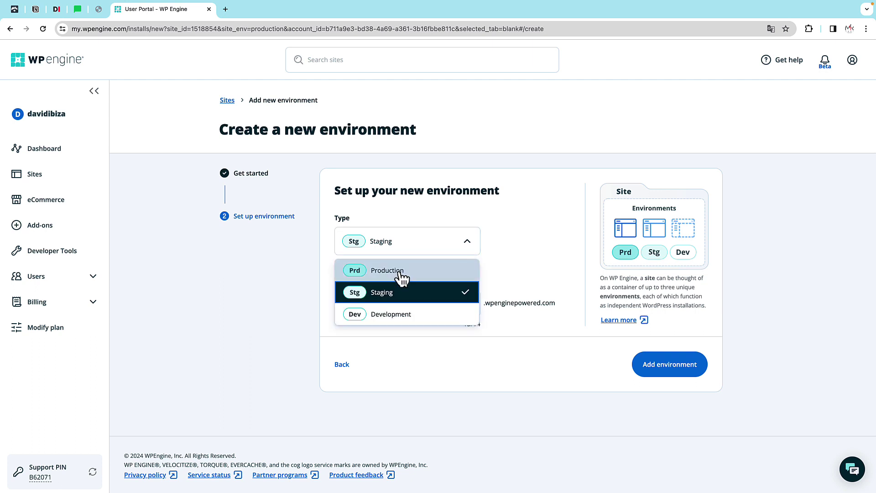
left_click(399, 271)
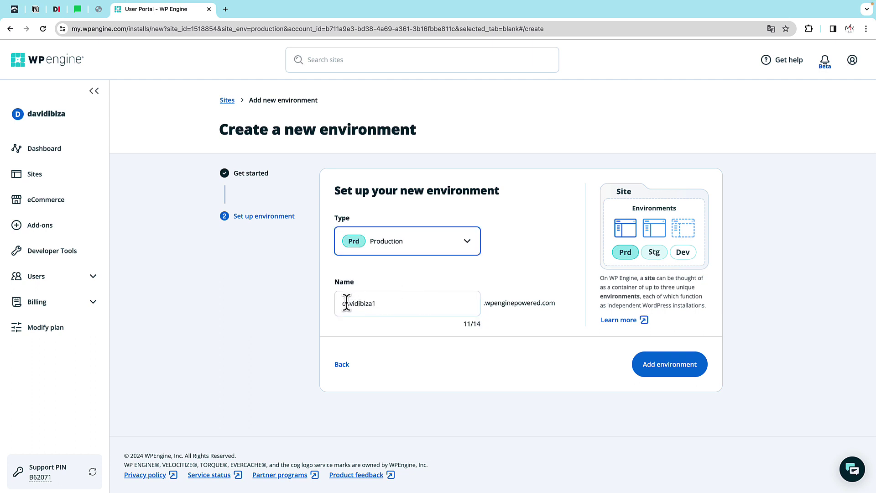
Keep the suggested name for the Production environment and add the environment to the site
left_click_drag(382, 303, 327, 299)
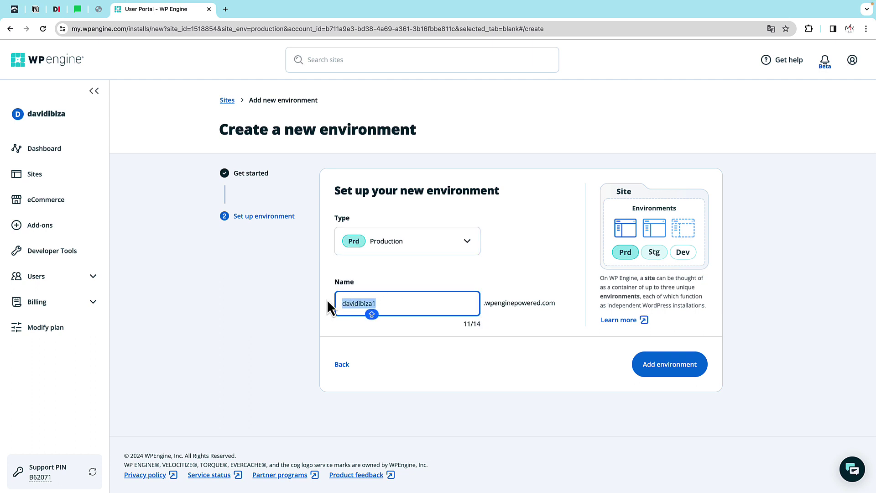
left_click(381, 303)
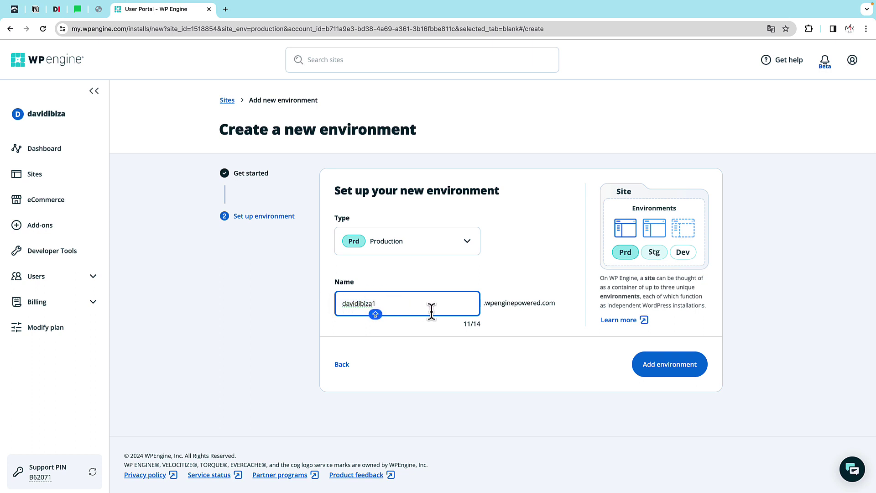
left_click_drag(379, 302, 340, 303)
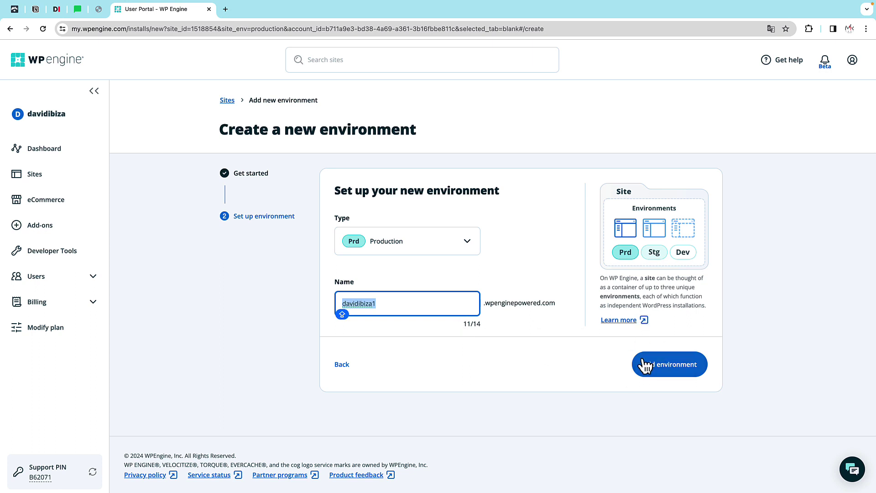
left_click(659, 372)
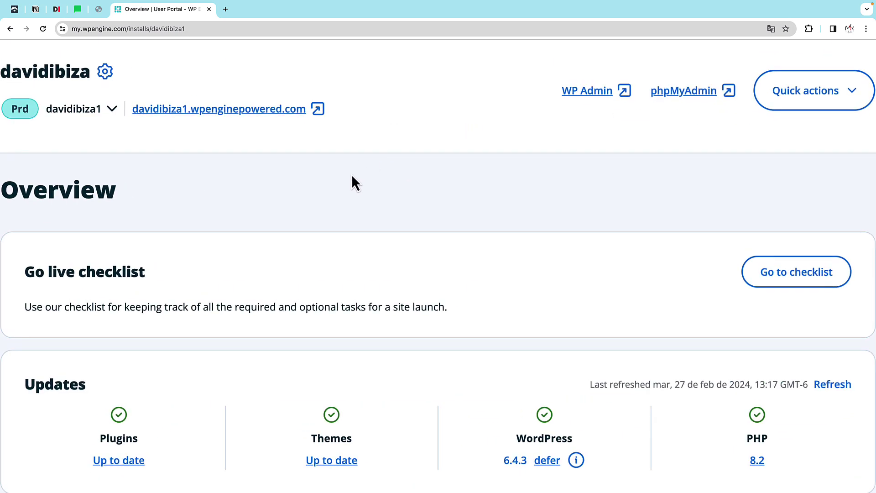
Look over the new environment's overview page from its checklist down to the storage section
scroll(263, 261, "down", 6)
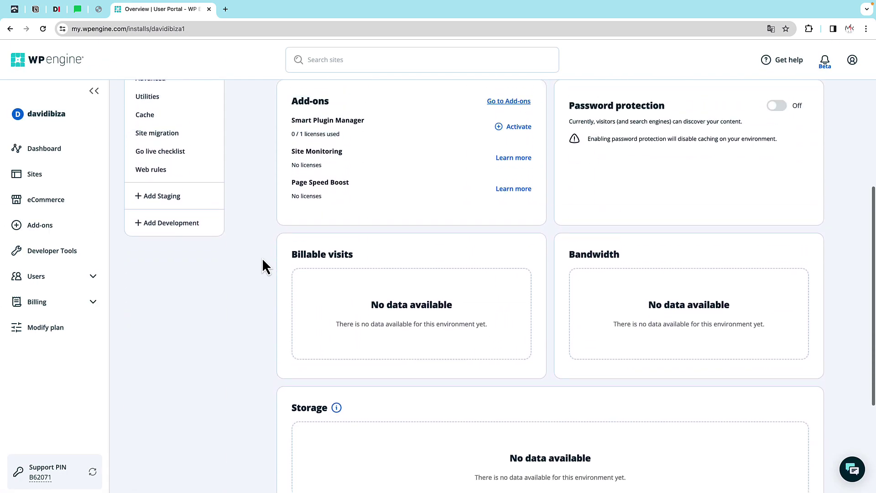
scroll(263, 261, "up", 2)
scroll(262, 259, "up", 5)
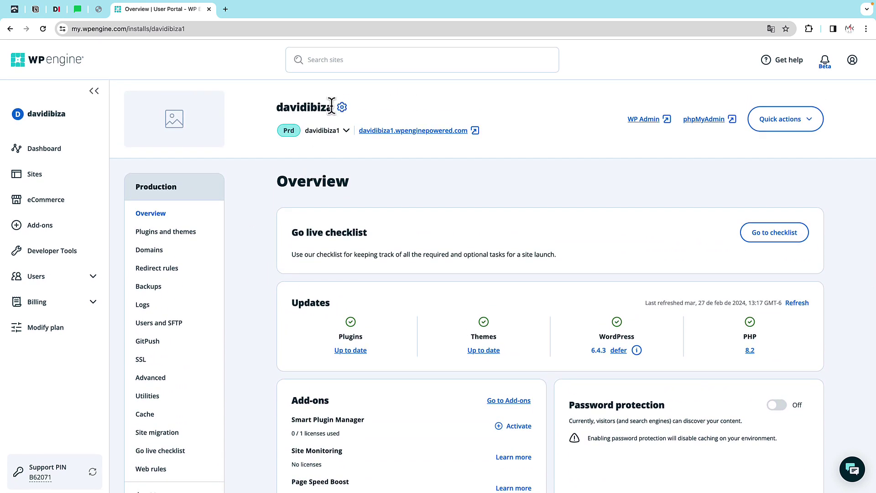
Check the options for switching or adding environments and the environment's quick actions
left_click(347, 132)
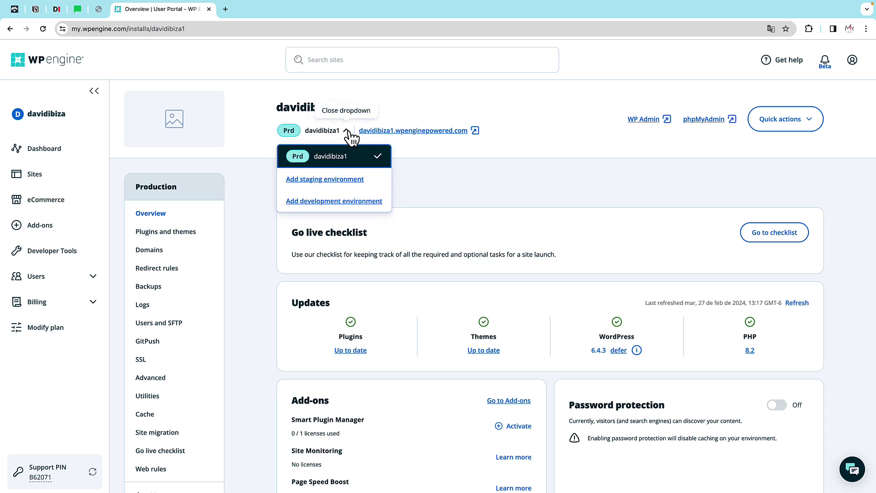
left_click(348, 131)
left_click(347, 132)
left_click(335, 134)
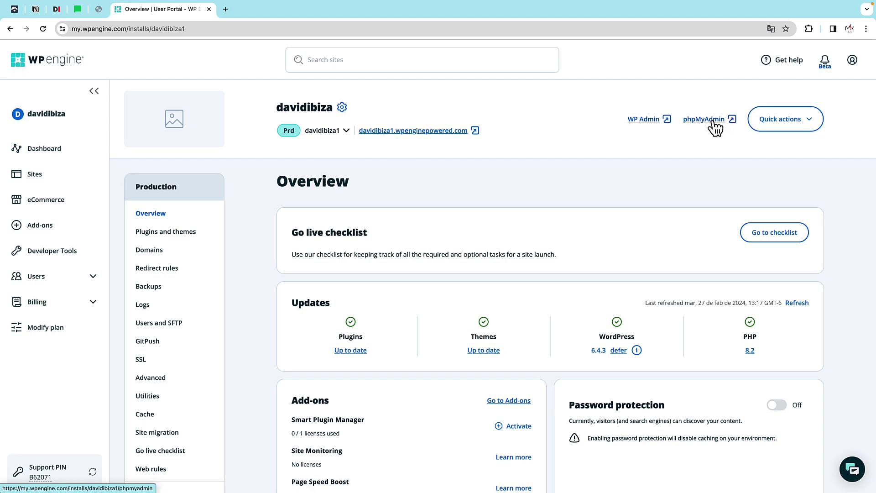
left_click(811, 124)
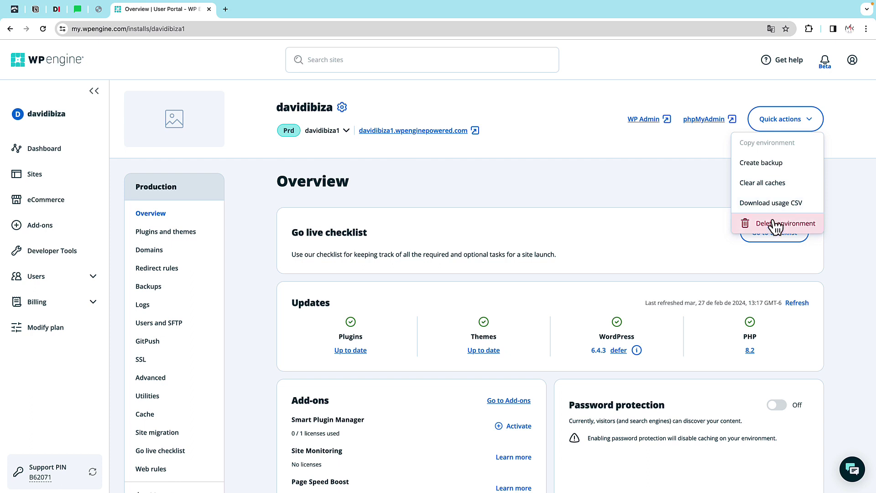
left_click(671, 168)
Examine the overview's update statuses, add-ons, password protection, and visits and bandwidth sections
scroll(192, 222, "down", 5)
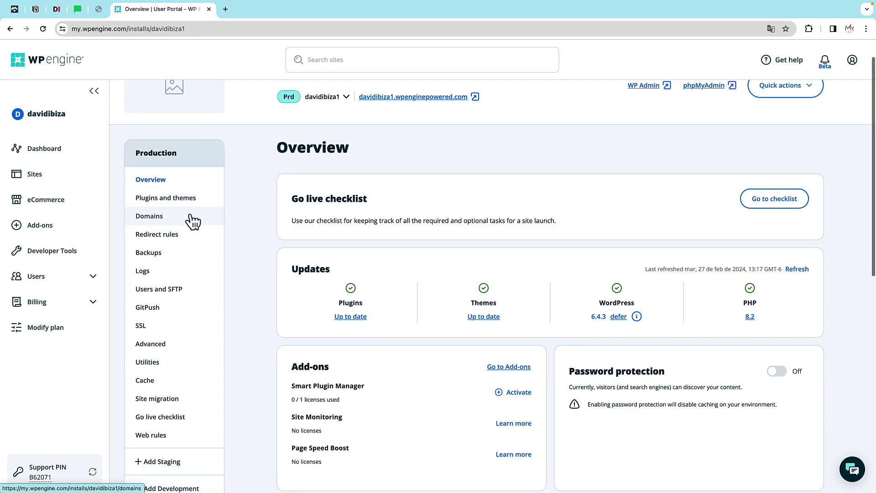
scroll(192, 220, "up", 1)
scroll(192, 218, "up", 3)
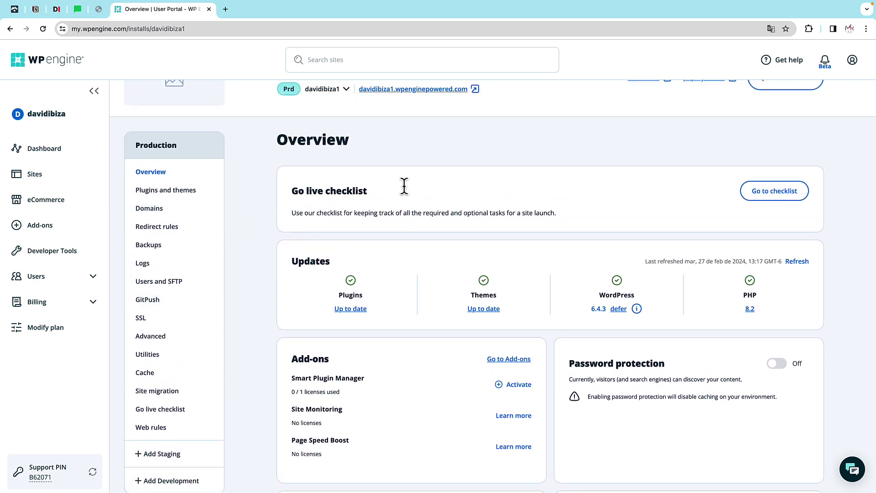
scroll(658, 221, "down", 2)
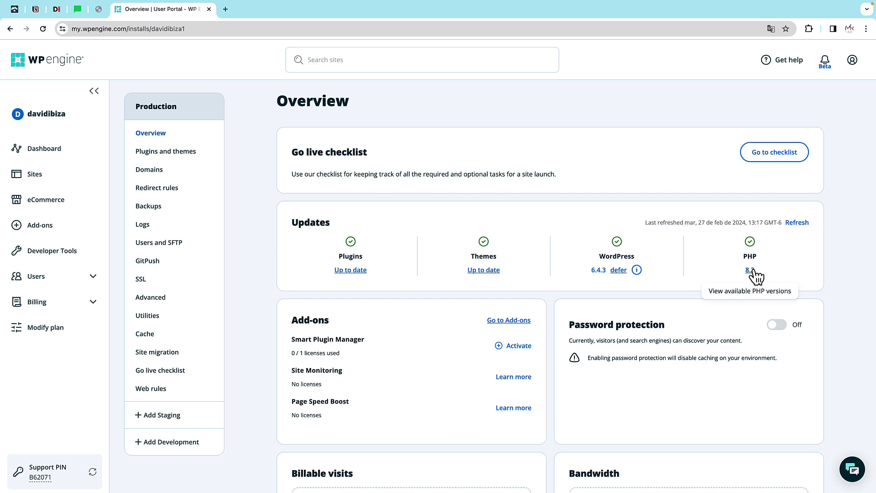
scroll(753, 285, "down", 4)
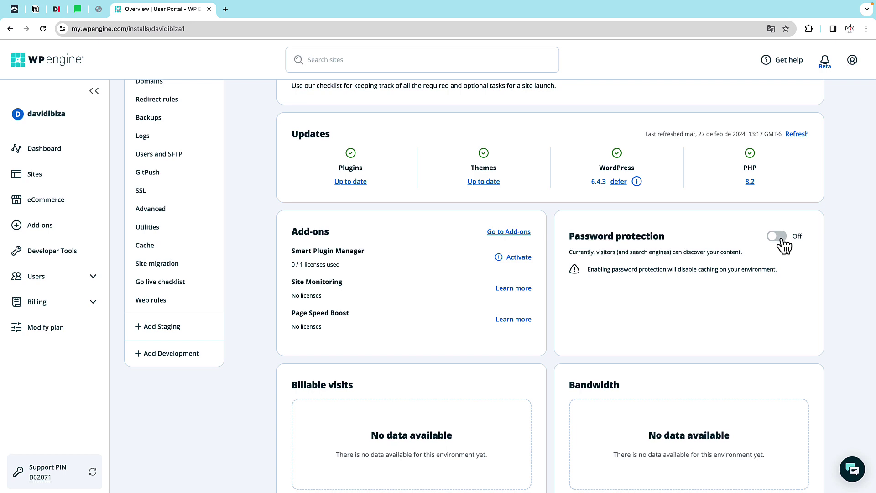
scroll(766, 266, "down", 3)
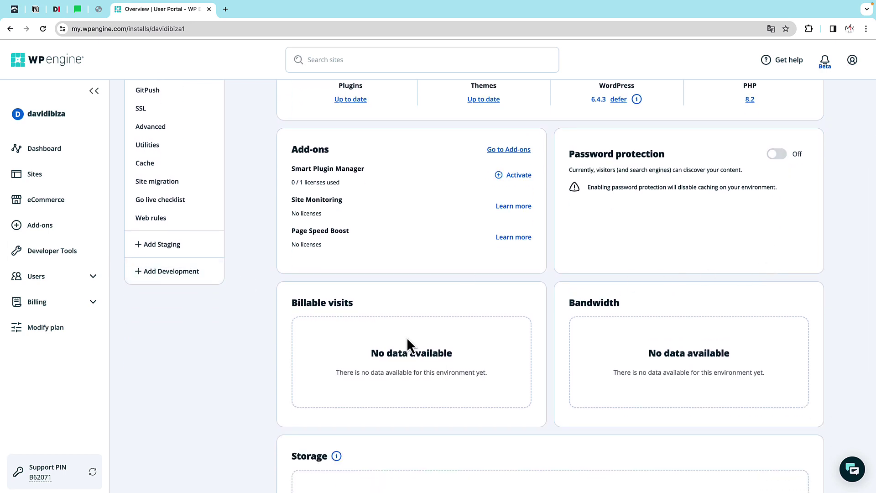
scroll(407, 337, "up", 10)
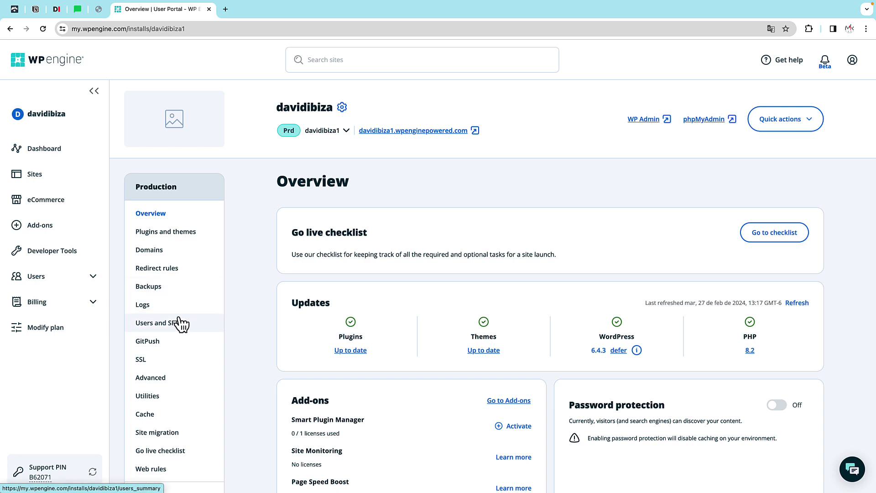
Review the environment's plugin and theme lists, and its domains along with the form for adding a domain
left_click(187, 235)
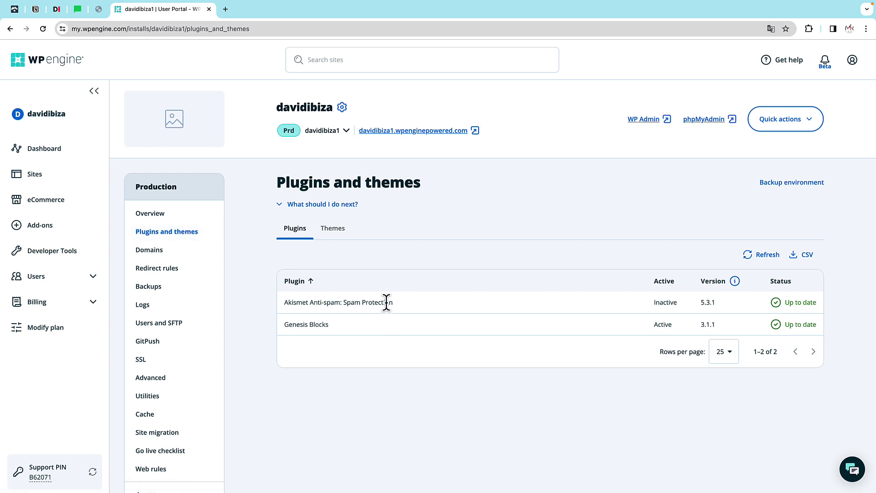
left_click(336, 229)
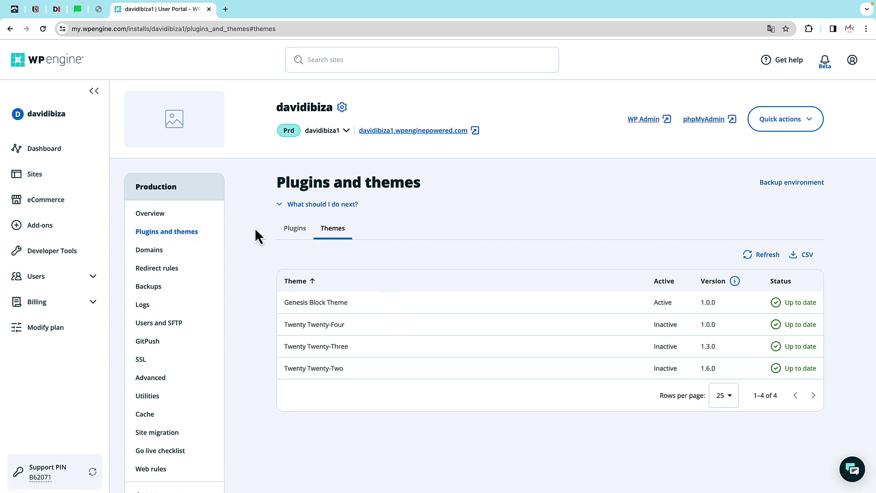
left_click(149, 253)
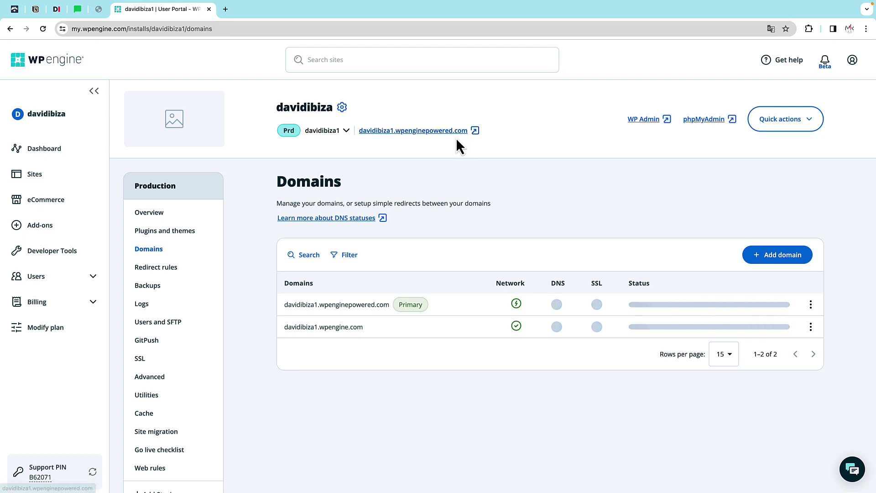
left_click(778, 254)
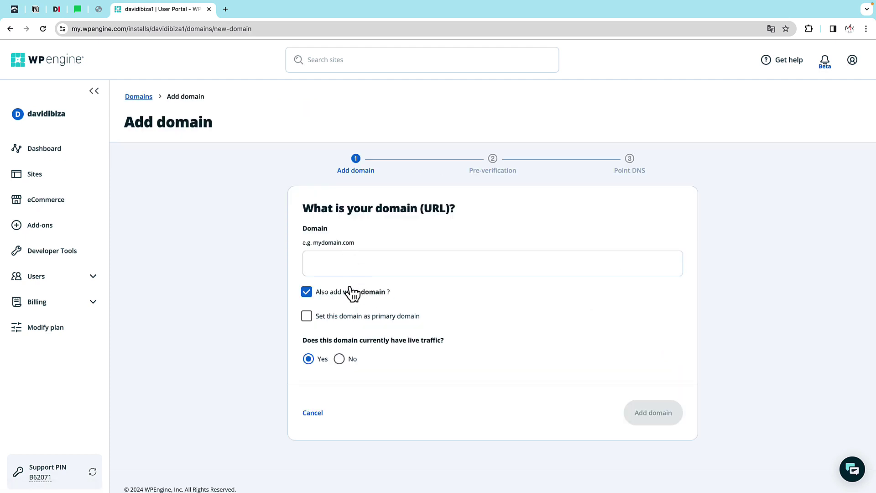
left_click(315, 413)
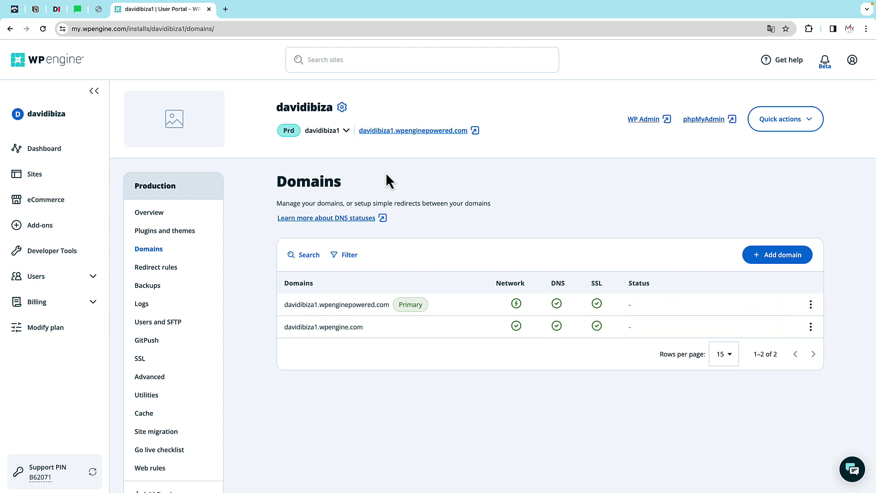
Start a new redirect rule for the environment and set its domain to the wpenginepowered.com address
left_click(162, 273)
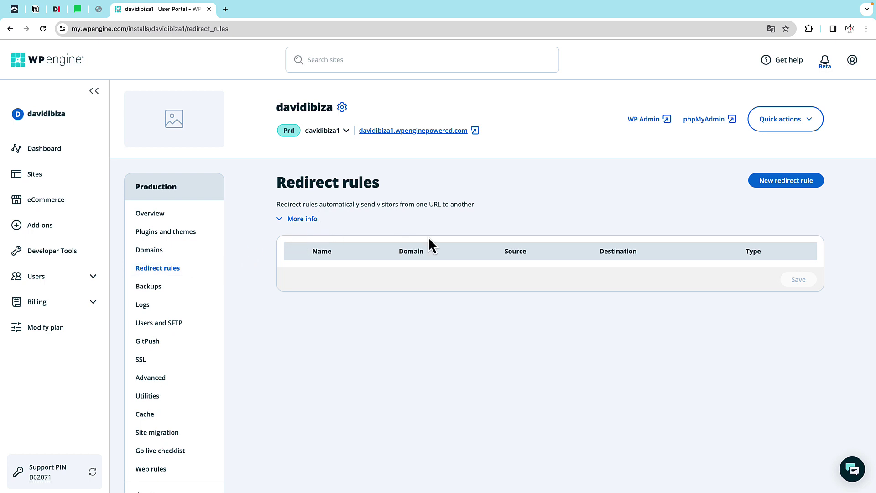
left_click(795, 183)
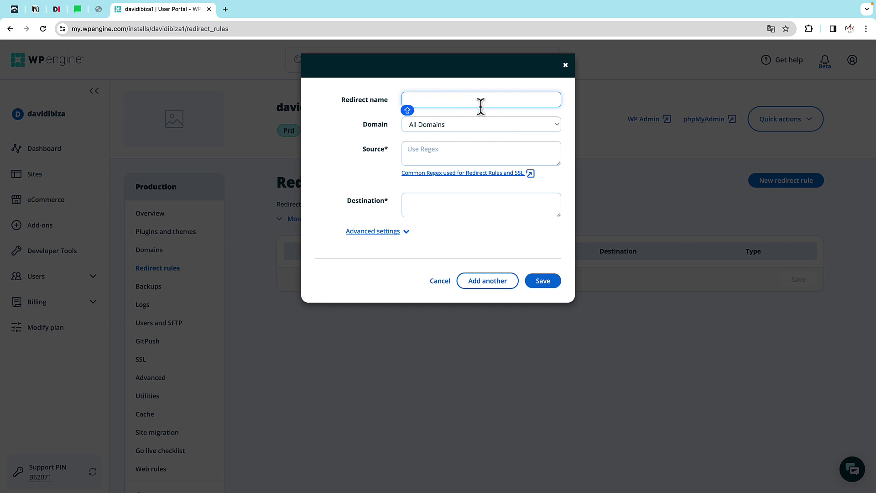
left_click(456, 125)
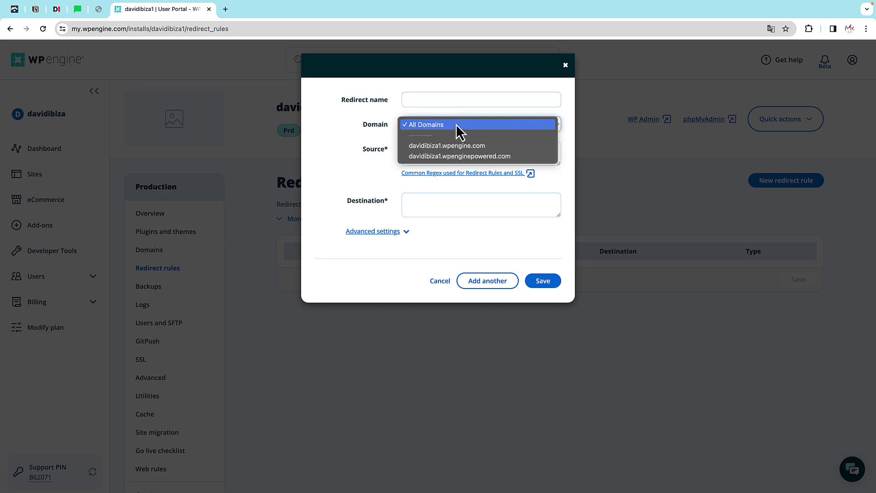
left_click(475, 157)
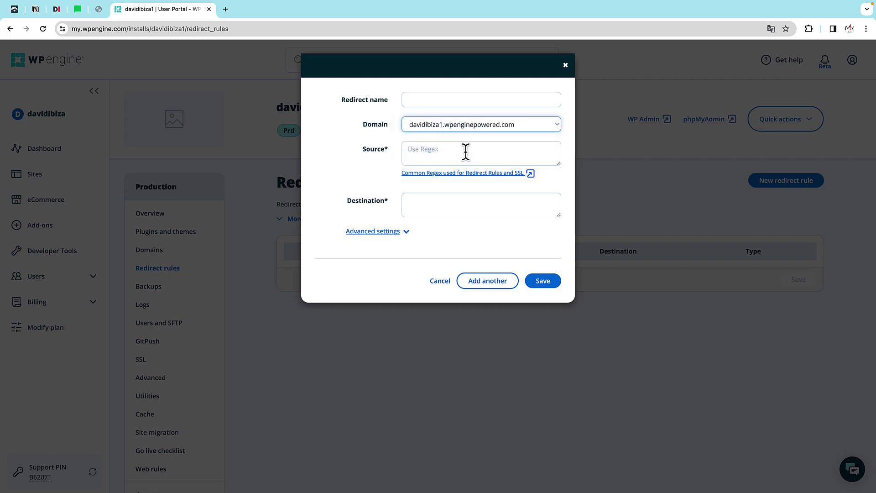
left_click(428, 150)
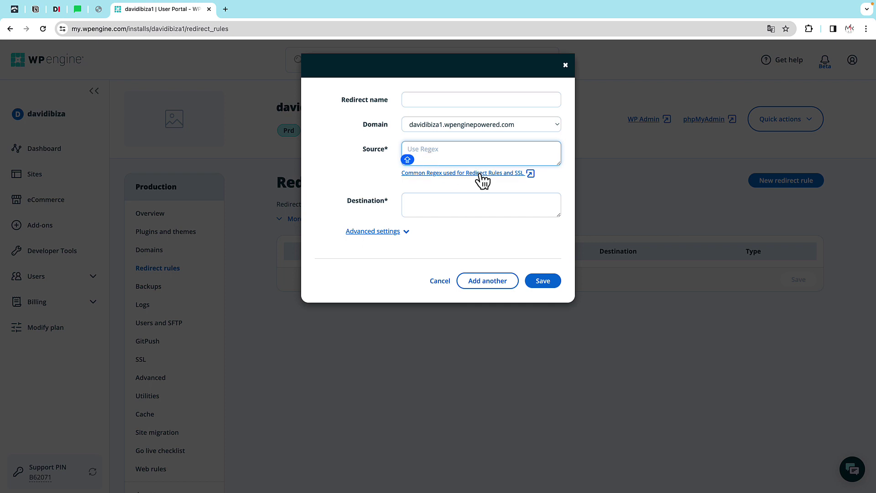
Open the support article on common regex for redirect rules and SSL and read through its character and escaping reference
left_click(504, 177)
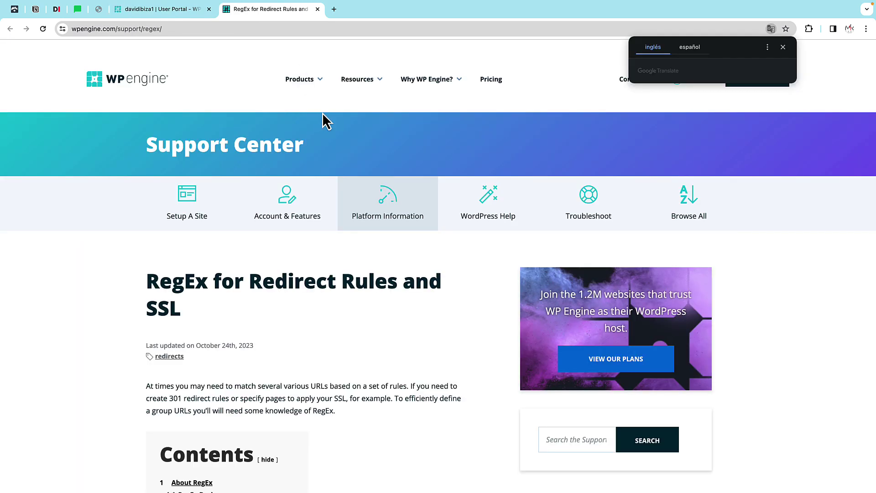
scroll(323, 137, "down", 4)
scroll(337, 215, "down", 3)
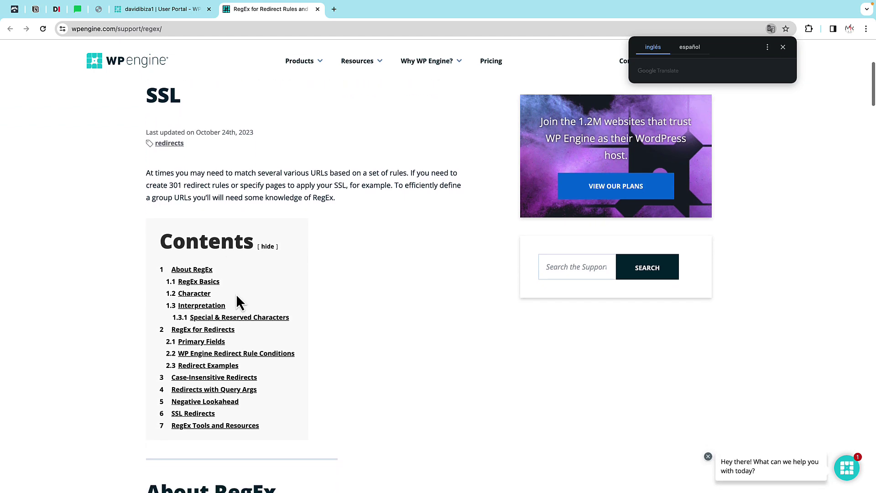
scroll(224, 292, "down", 9)
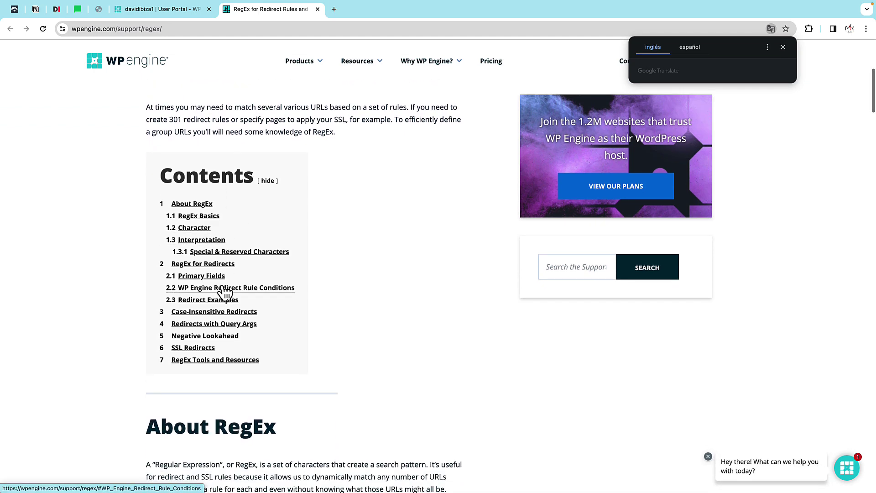
scroll(222, 288, "down", 10)
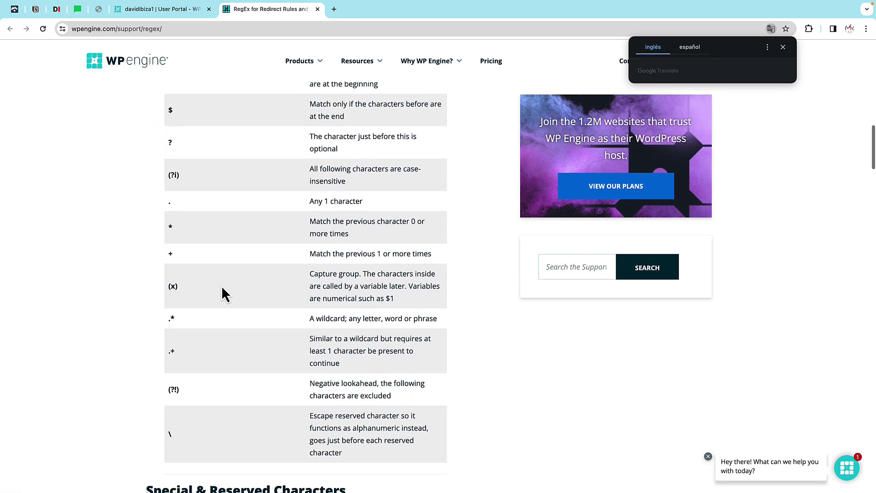
scroll(221, 285, "up", 4)
scroll(221, 285, "down", 9)
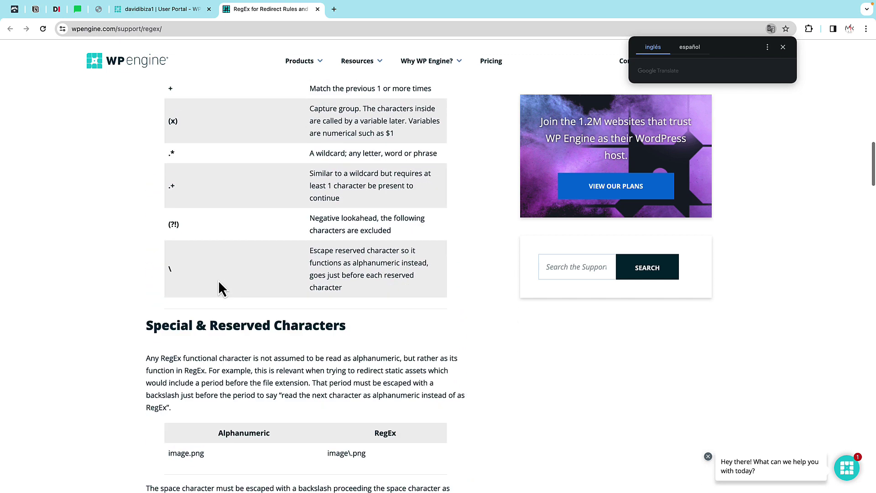
scroll(217, 280, "up", 2)
scroll(219, 256, "down", 2)
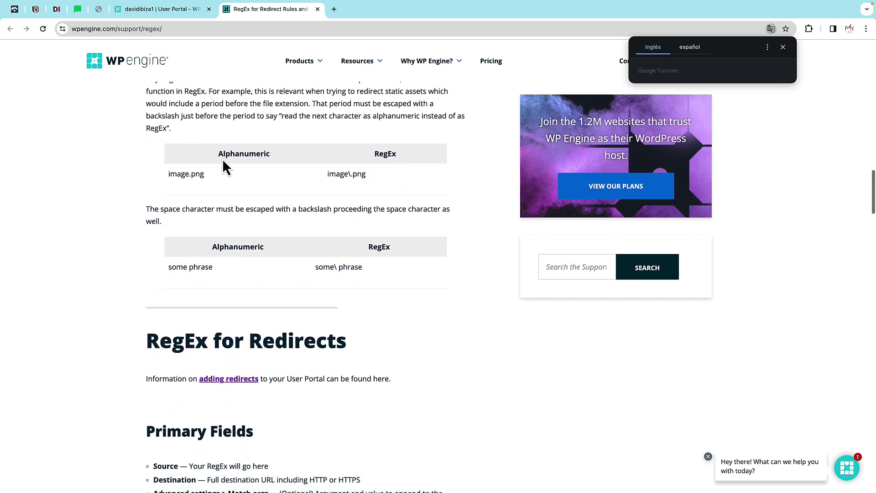
Return to the redirect rule form and inspect its source, destination and advanced settings, including match args and rewrite type
left_click(193, 12)
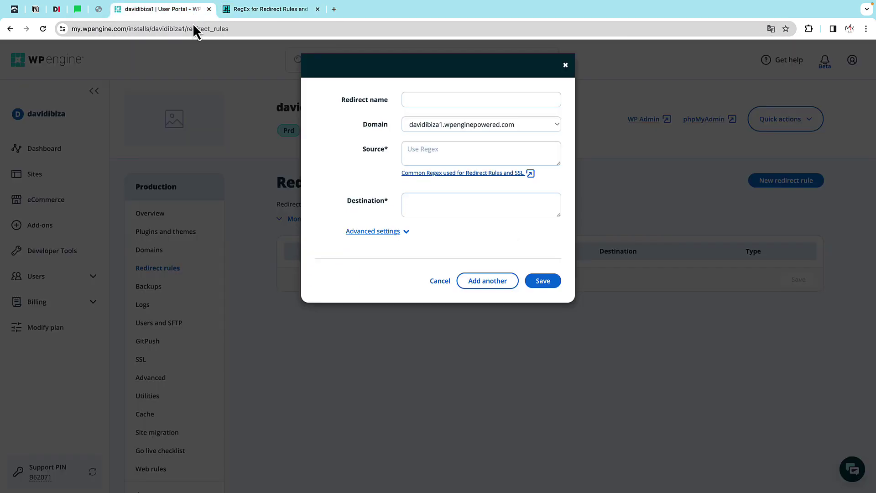
left_click(423, 153)
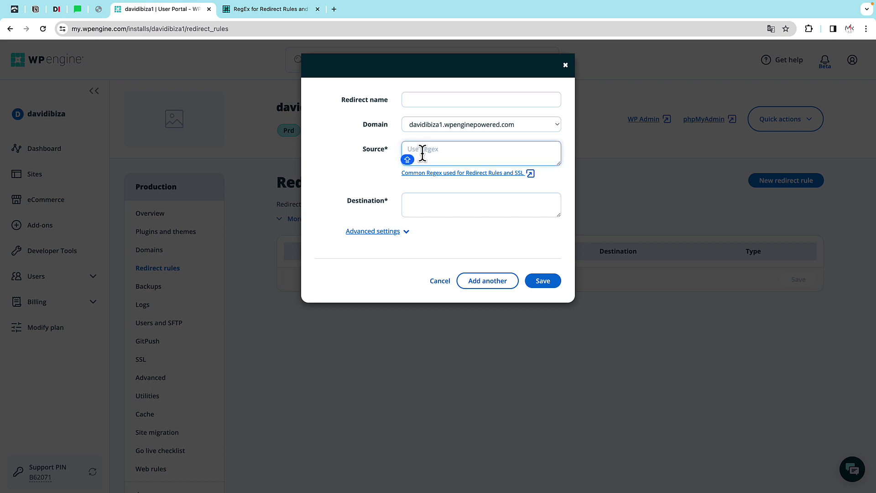
left_click(432, 203)
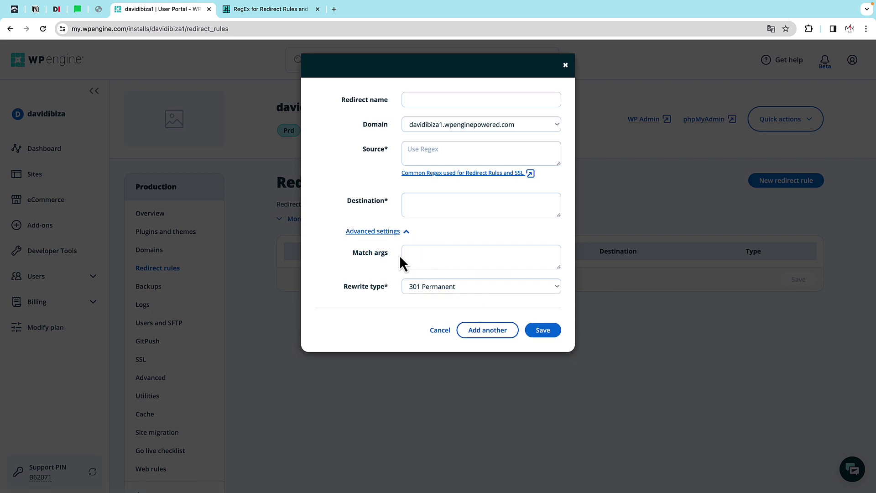
left_click(404, 232)
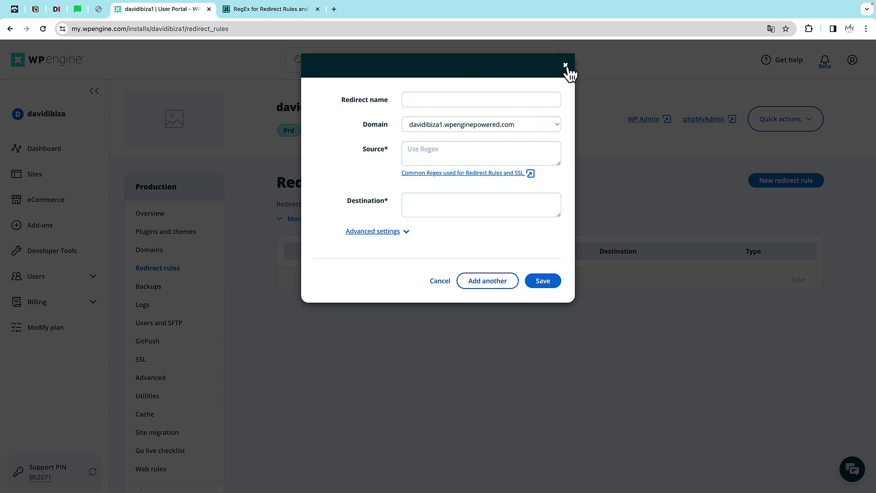
Close the new redirect rule form without saving and view the production environment's backups with their restore options
left_click(566, 65)
left_click(150, 286)
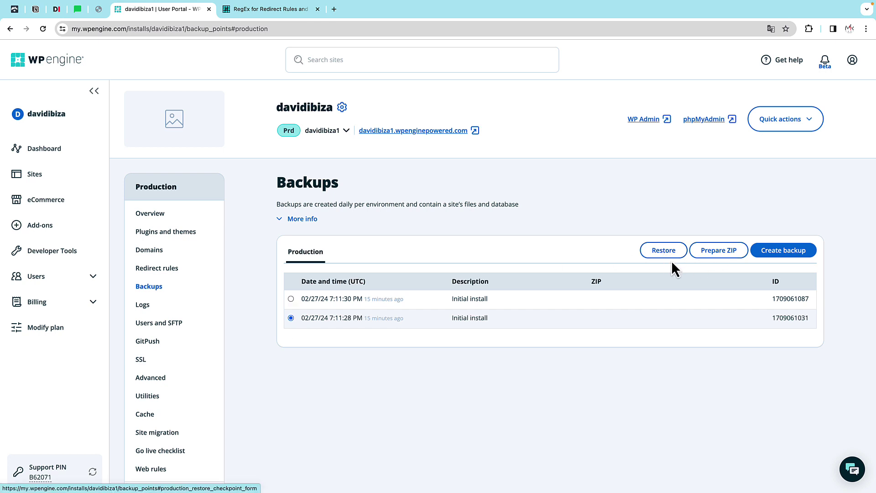
Examine the production environment's error log and access log entries
left_click(145, 306)
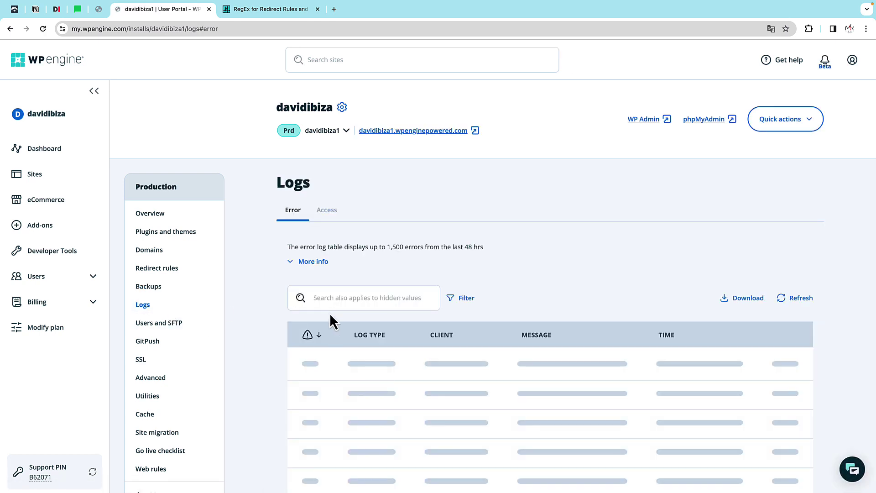
scroll(360, 320, "down", 2)
scroll(361, 321, "down", 1)
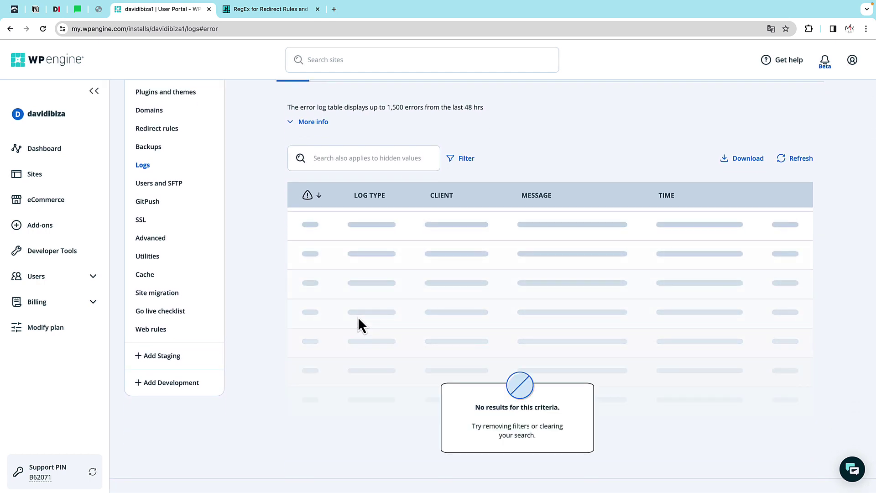
scroll(358, 316, "up", 3)
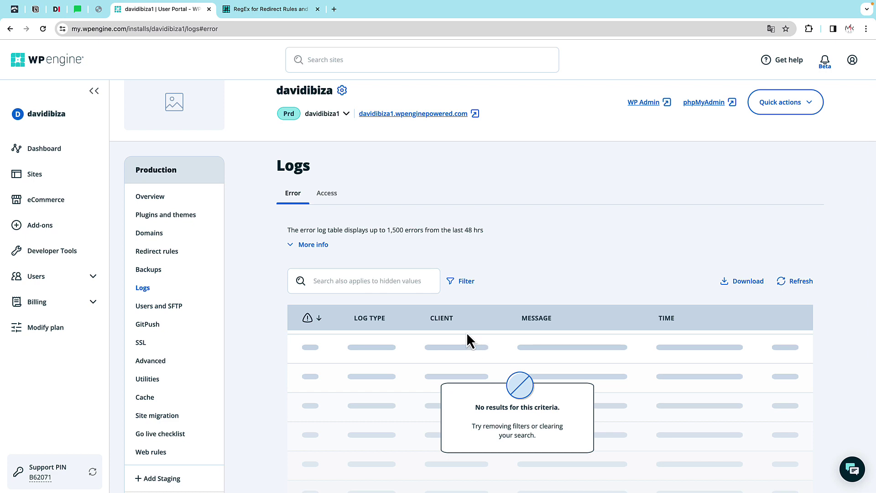
left_click(327, 193)
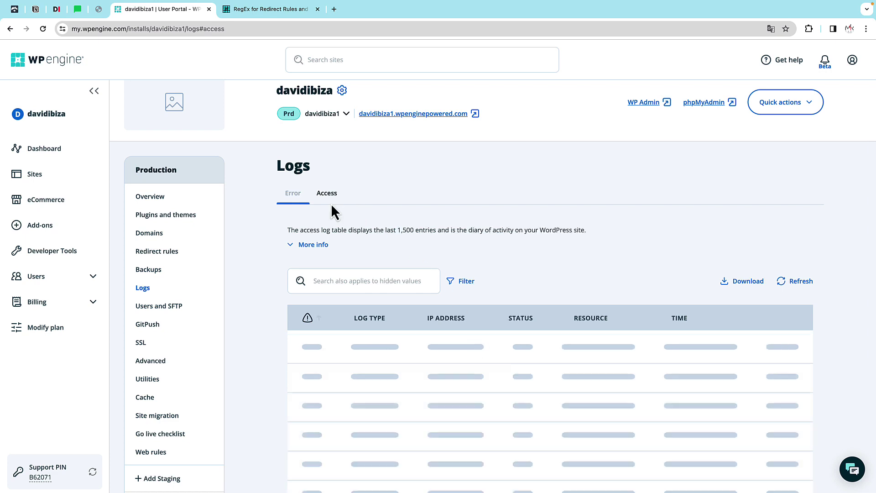
scroll(442, 292, "down", 2)
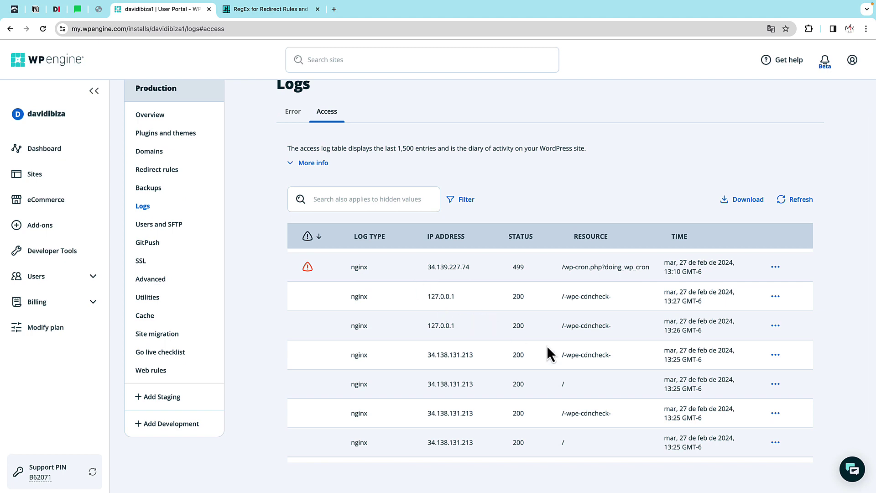
scroll(293, 256, "up", 2)
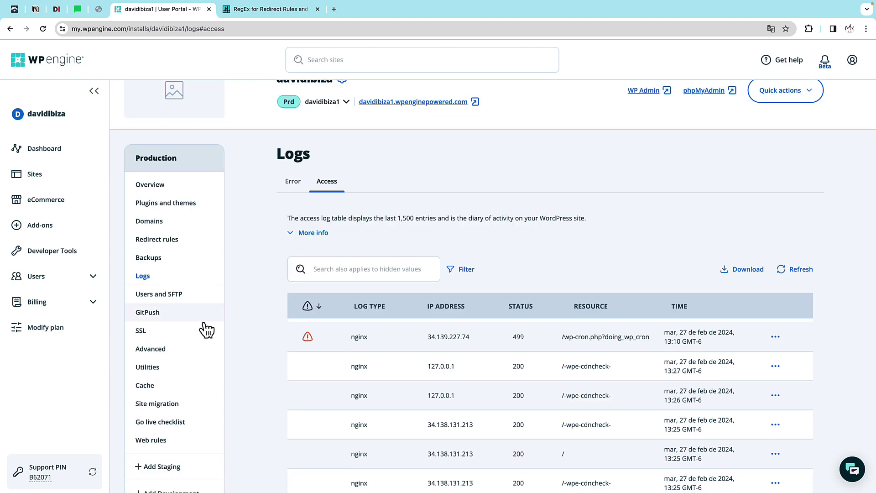
Review the environment's users and SFTP users, inspect the form for adding an SFTP user, and cancel it
left_click(179, 296)
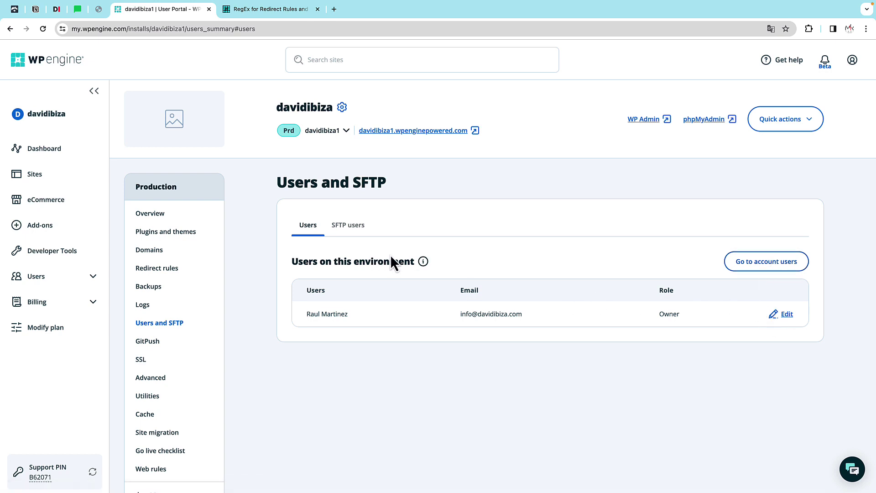
left_click(356, 231)
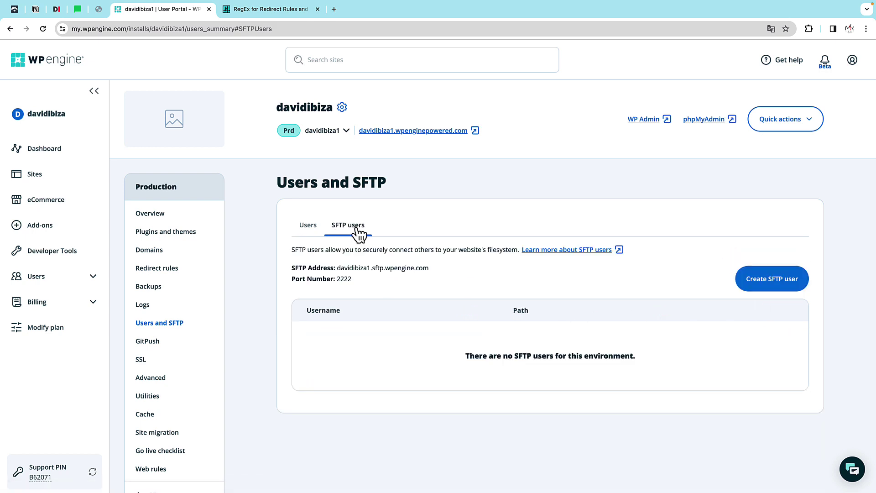
left_click(769, 283)
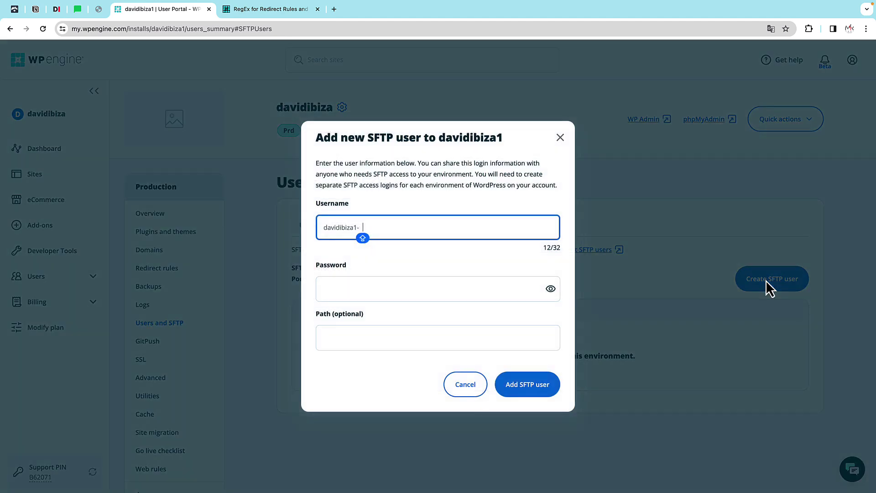
left_click(378, 297)
left_click(466, 387)
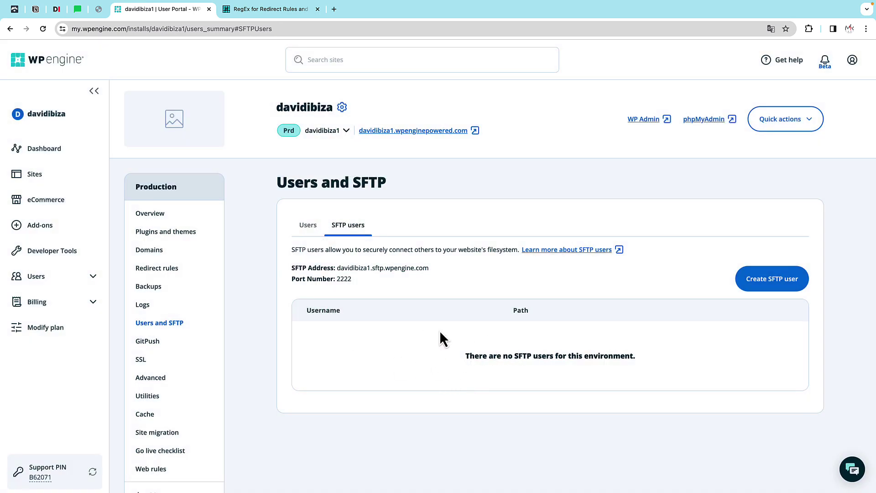
View the GitPush page and review the SSL certificate options for free Let's Encrypt certificates, importing and CSR creation
left_click(147, 341)
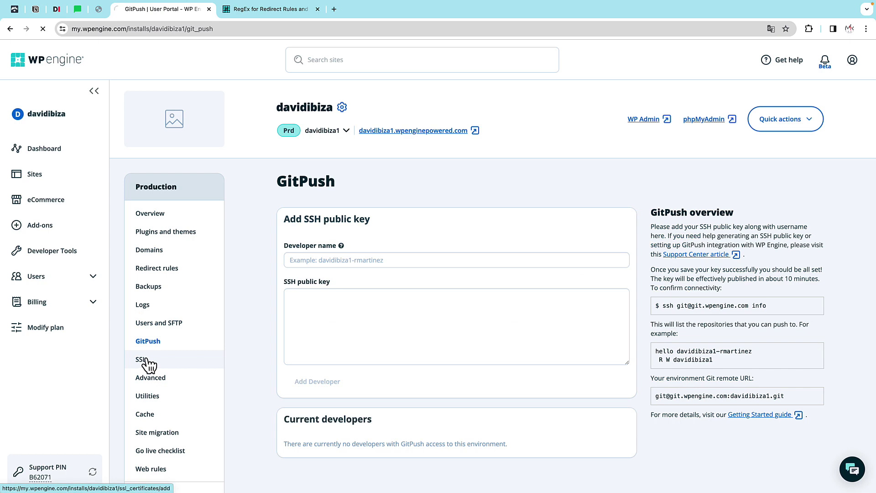
left_click(145, 361)
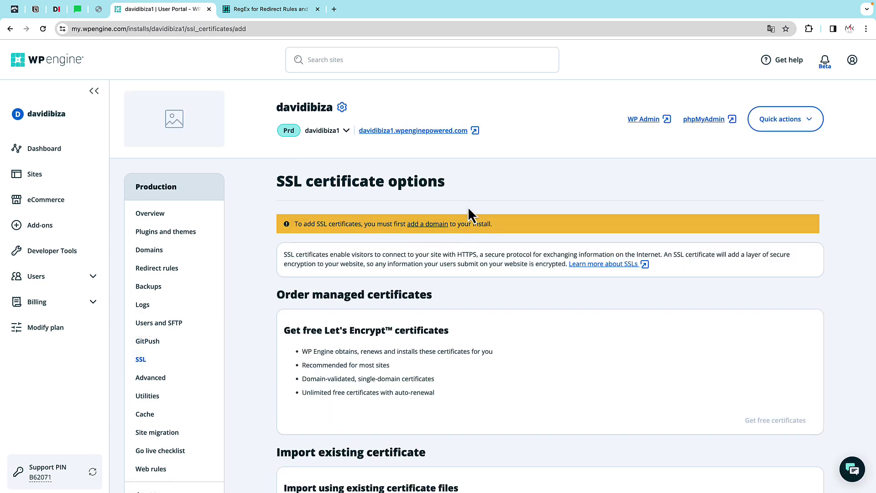
scroll(538, 270, "down", 1)
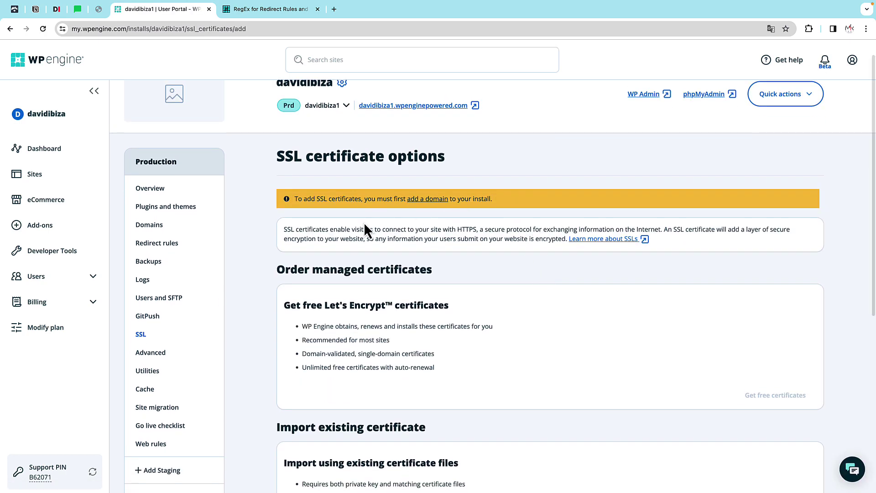
scroll(475, 219, "up", 1)
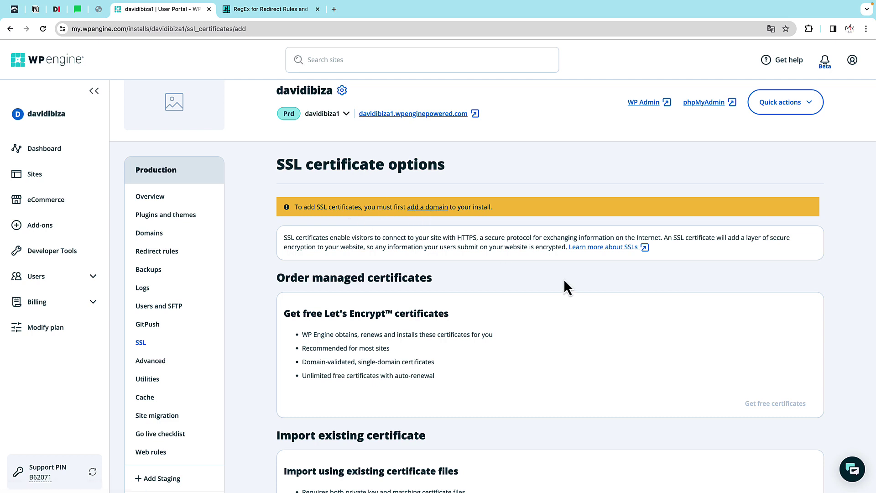
scroll(563, 279, "down", 5)
scroll(563, 279, "down", 1)
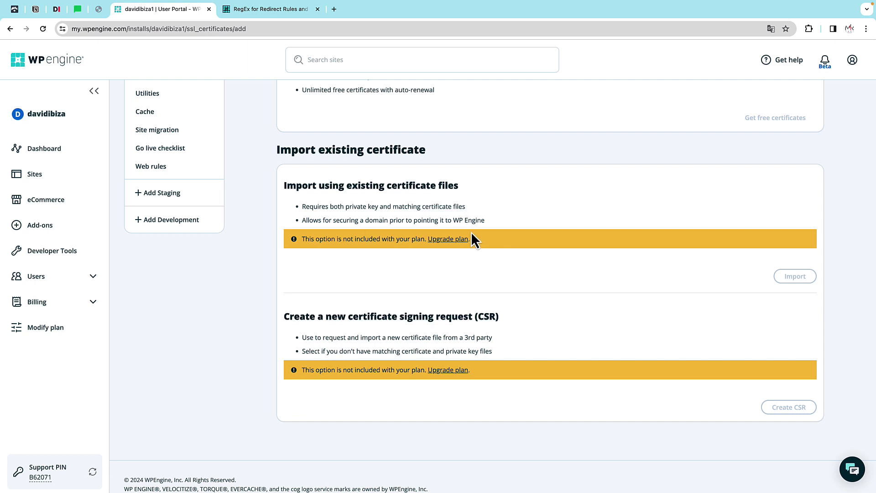
scroll(454, 214, "up", 3)
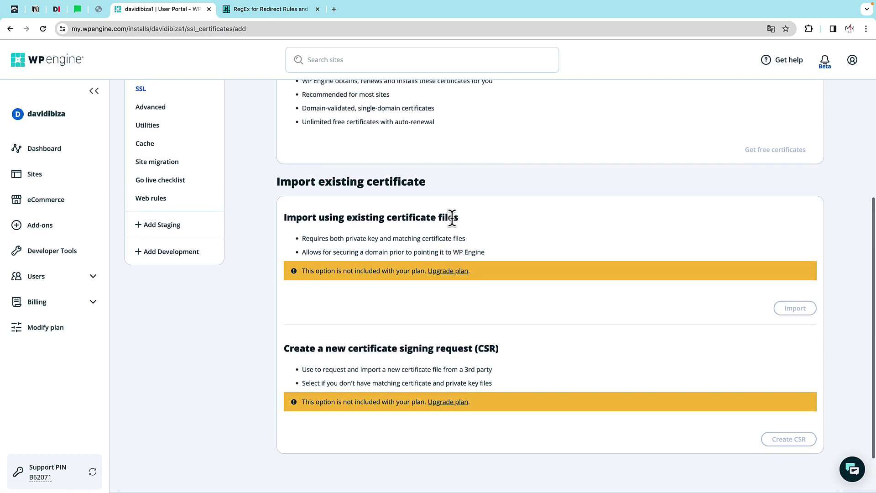
Review the environment's advanced settings, including WP-CLI, read-only file system, cache exclusions and perm-reload-apply
key("super+bracketleft")
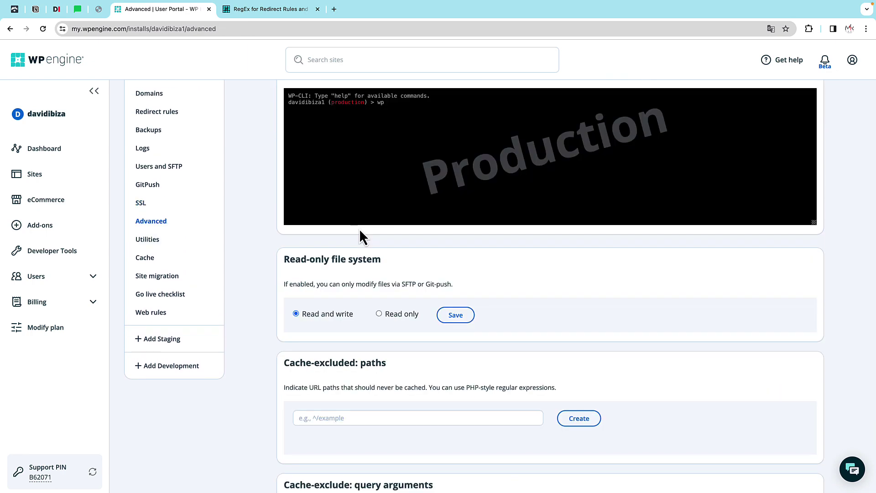
scroll(358, 231, "down", 3)
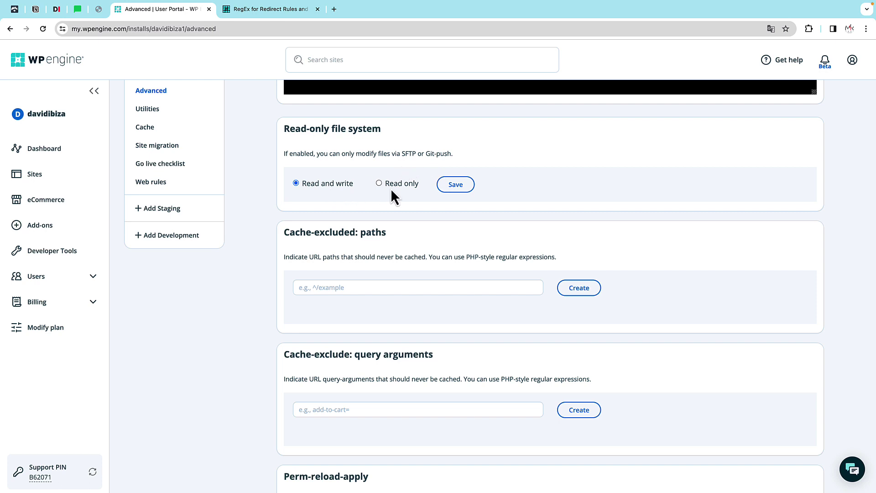
scroll(391, 188, "down", 3)
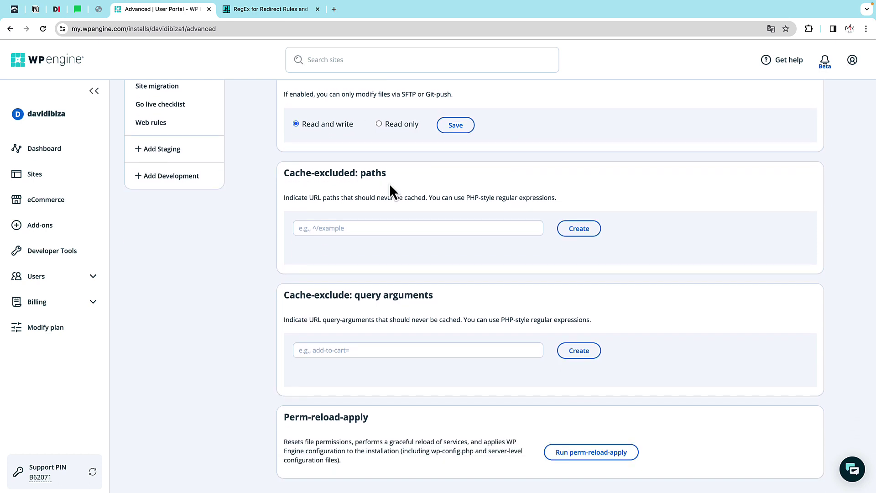
scroll(390, 183, "down", 1)
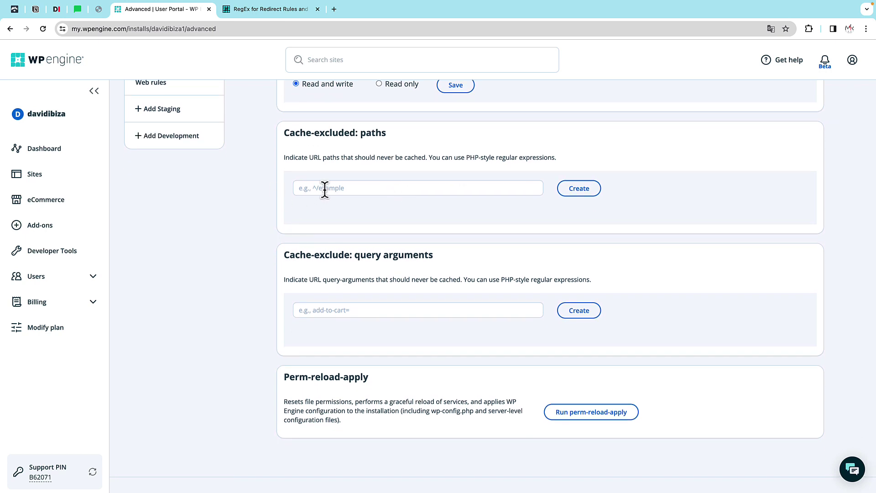
scroll(324, 190, "down", 1)
scroll(327, 193, "up", 6)
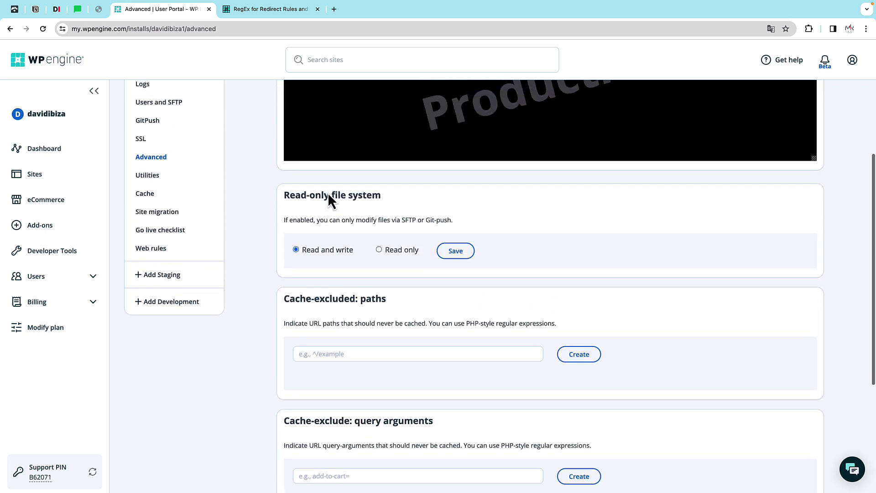
Review the environment's utilities for password protection, file permission reset, multisite conversion and redirect bots
left_click(157, 222)
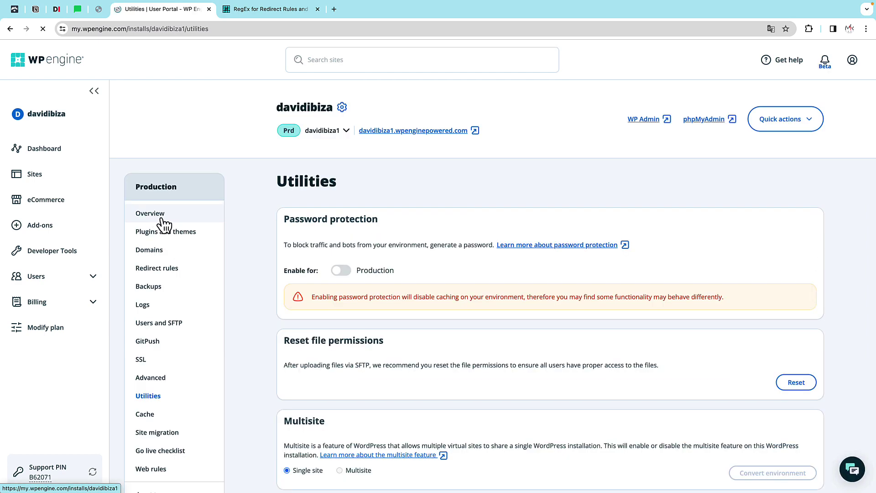
scroll(355, 242, "down", 1)
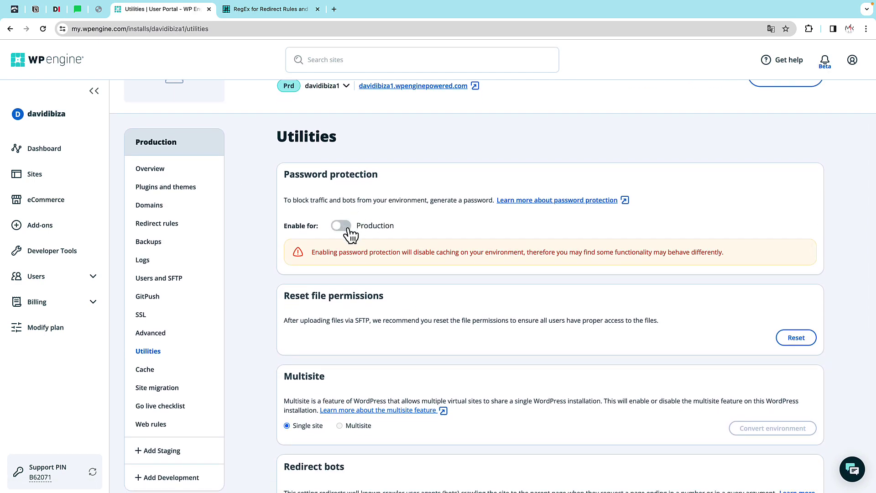
scroll(467, 281, "down", 1)
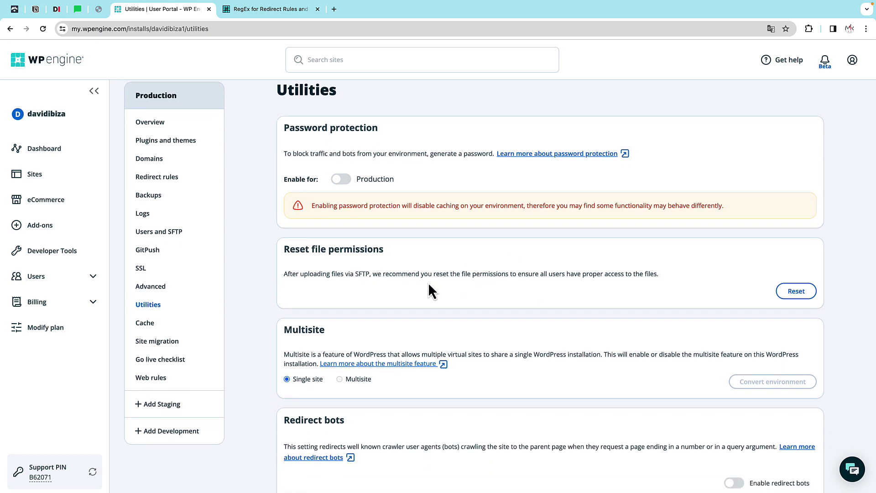
scroll(361, 247, "down", 2)
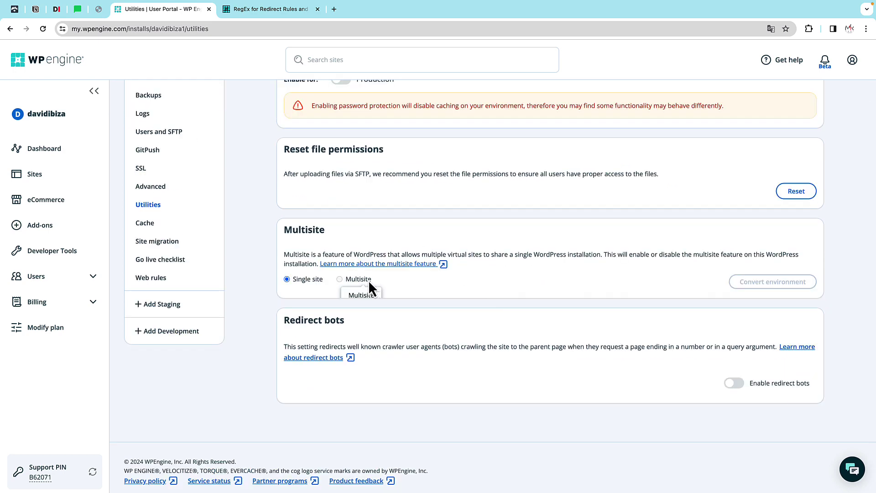
scroll(361, 276, "down", 1)
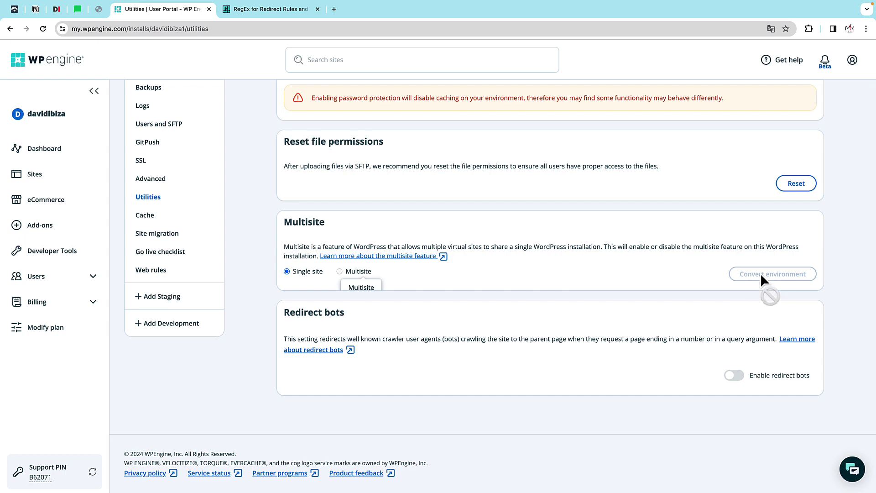
Examine the cache page's options for clearing all caches at once or the page, network, object and local caches individually
left_click(150, 221)
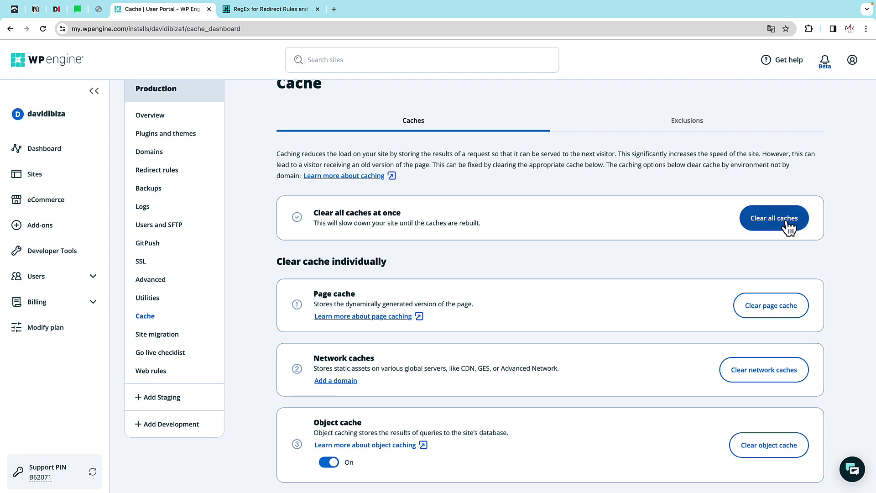
scroll(785, 233, "down", 2)
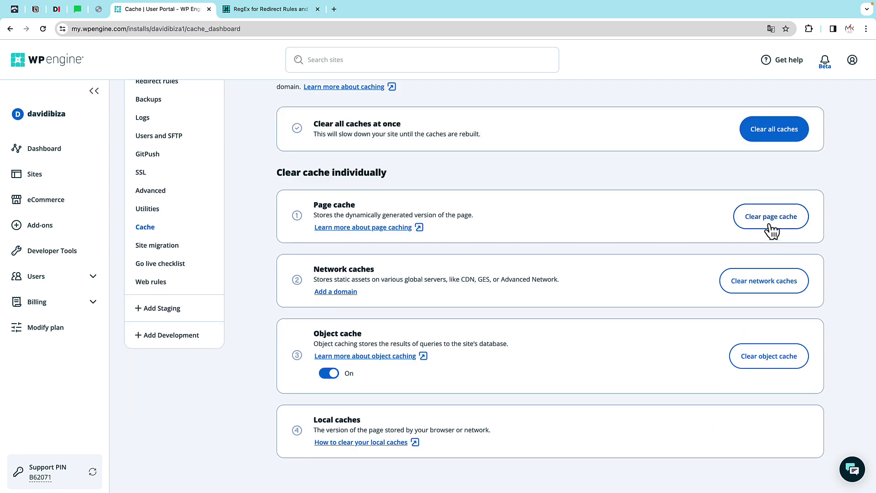
scroll(771, 229, "up", 2)
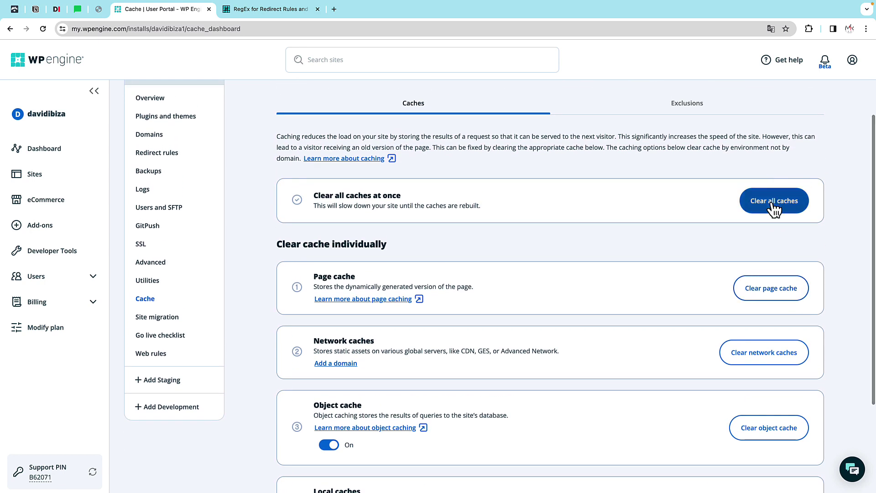
scroll(775, 209, "down", 2)
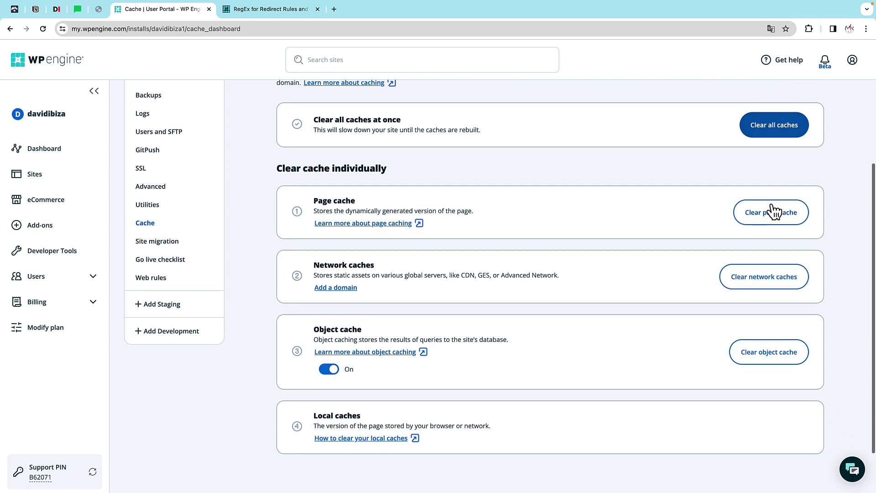
scroll(766, 273, "down", 2)
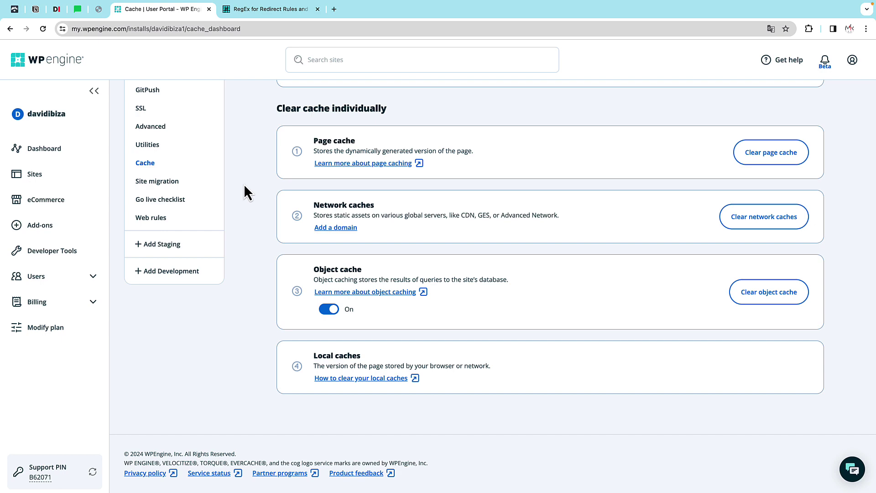
Look through the automated site migration steps and open the environment's go live checklist
left_click(169, 185)
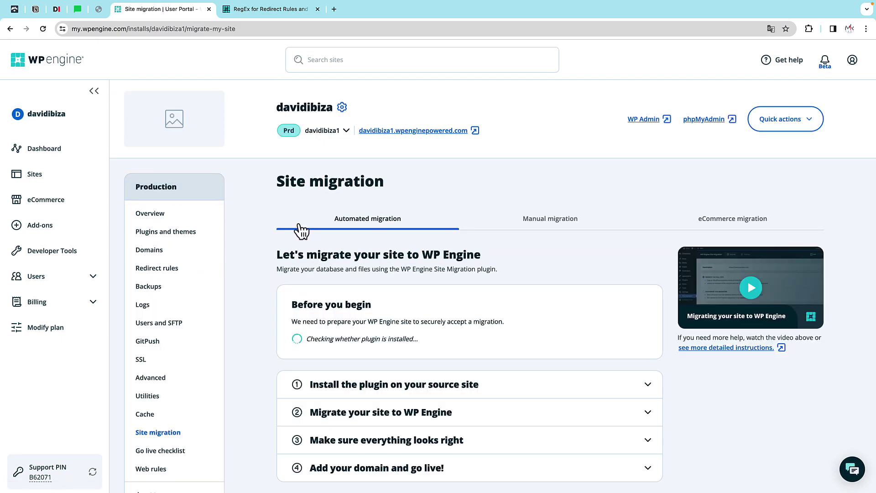
scroll(302, 231, "down", 4)
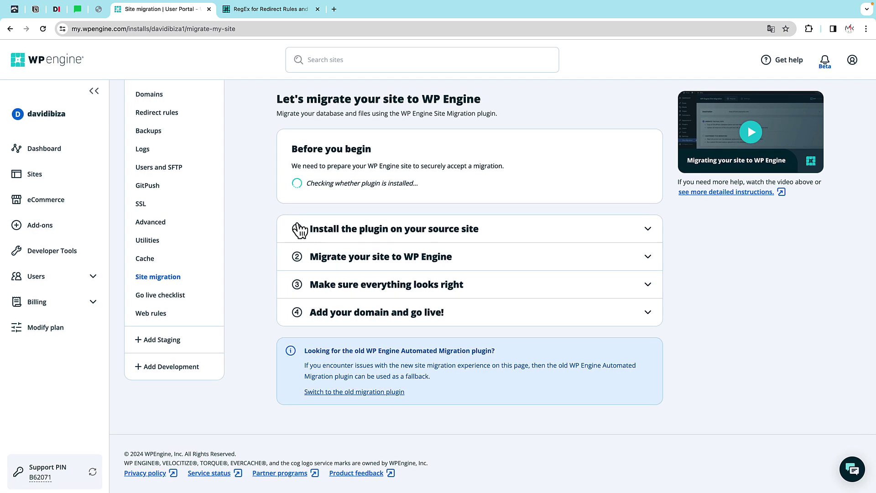
left_click(183, 302)
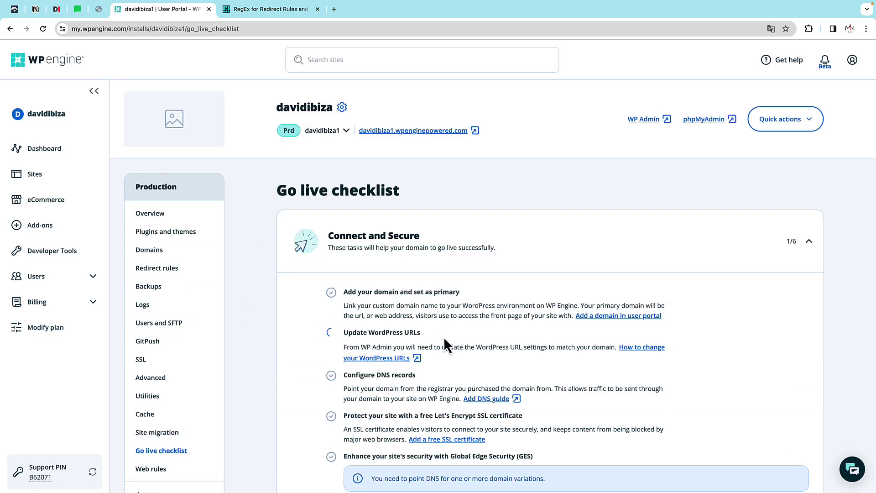
Read through the Connect and Secure tasks of the go live checklist, from adding a domain to enabling Seamless Login
scroll(444, 337, "down", 2)
scroll(442, 336, "down", 3)
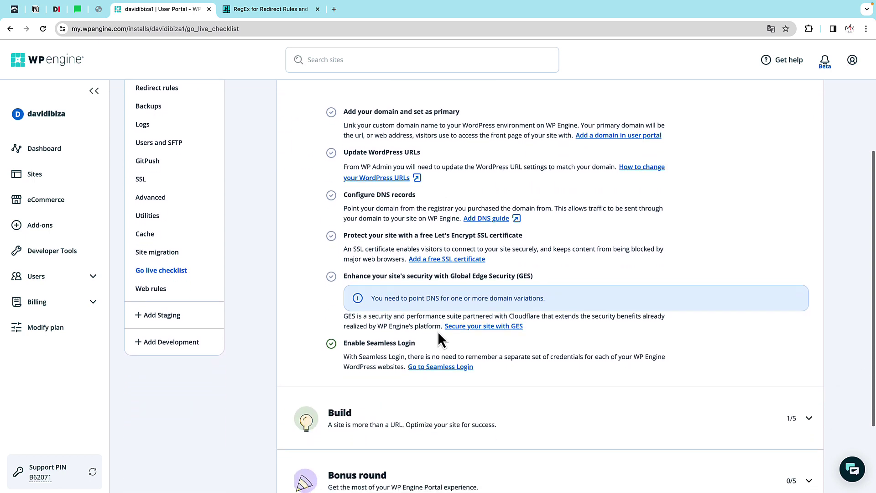
scroll(437, 330, "down", 2)
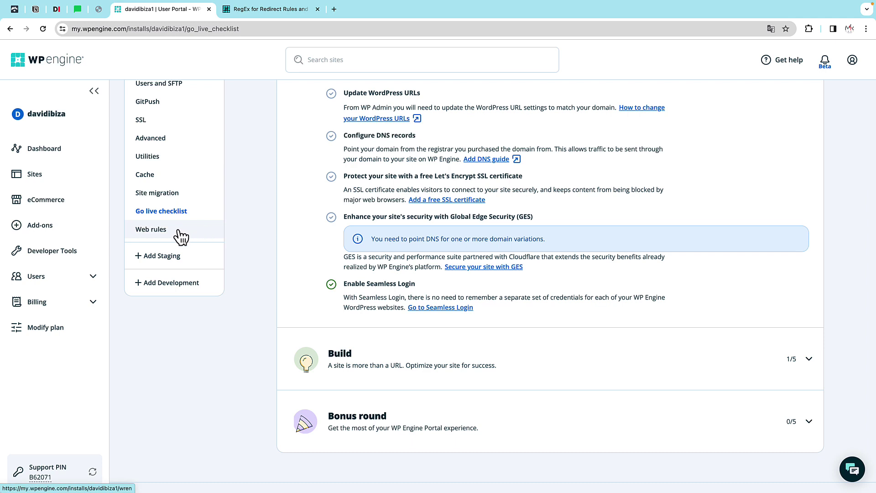
Open the environment's web rules and look through its access, header and rewrite rule lists
left_click(181, 235)
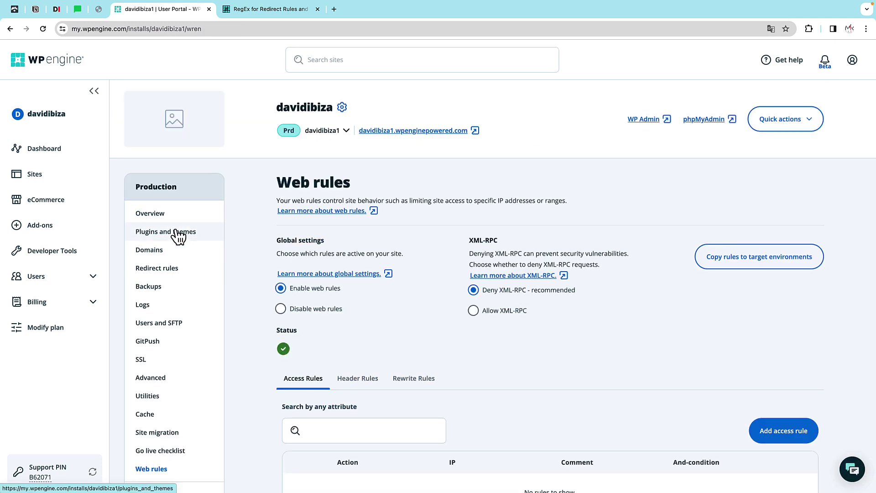
scroll(463, 286, "down", 4)
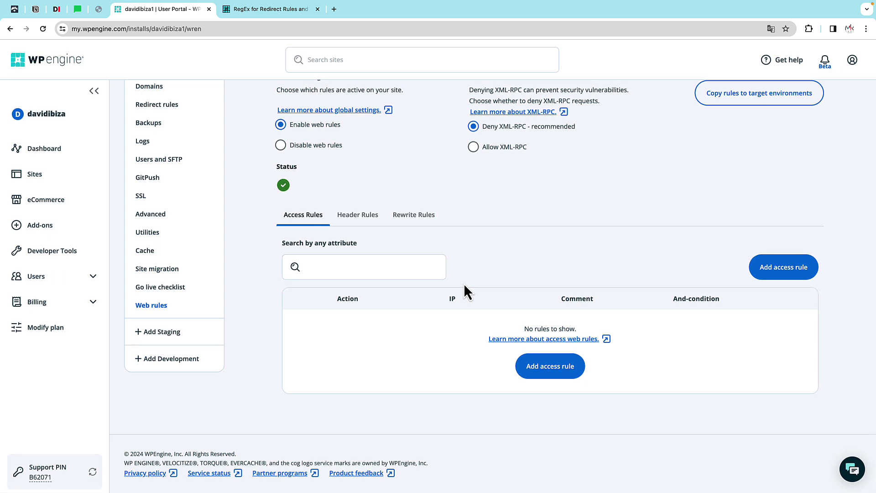
left_click(372, 224)
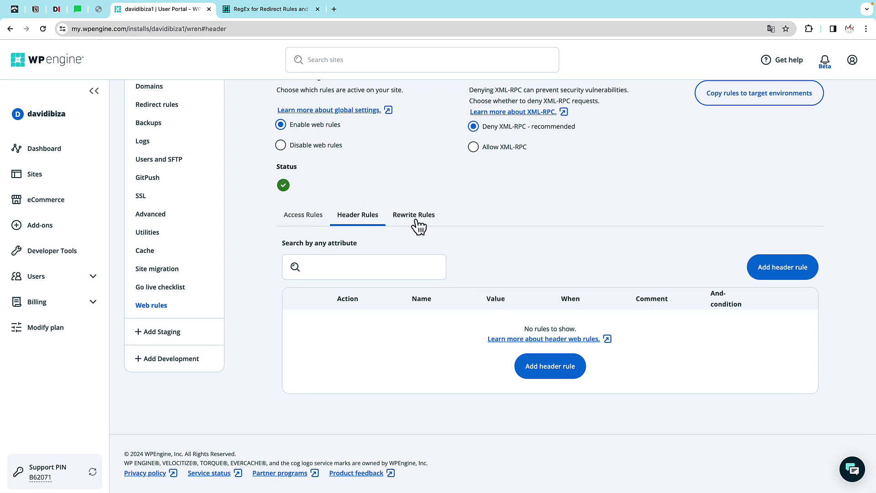
left_click(416, 221)
left_click(361, 220)
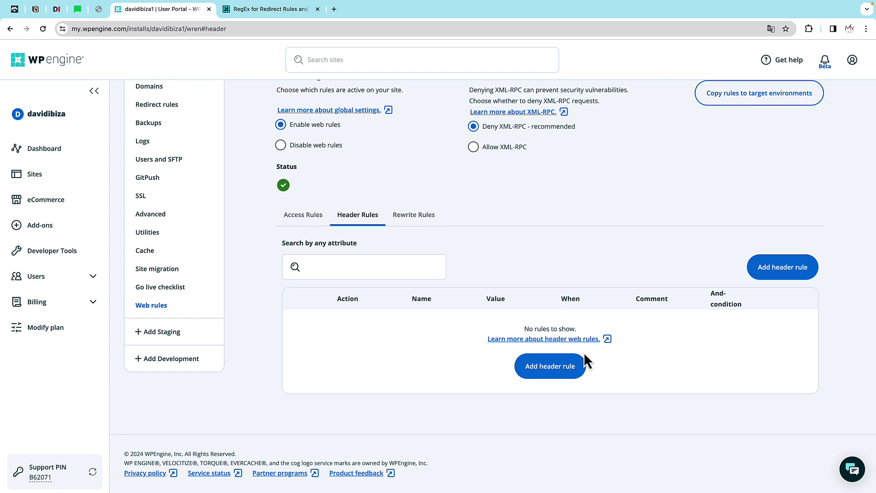
Examine the new header rule form, including its action and when options, and close it without adding a rule
left_click(558, 368)
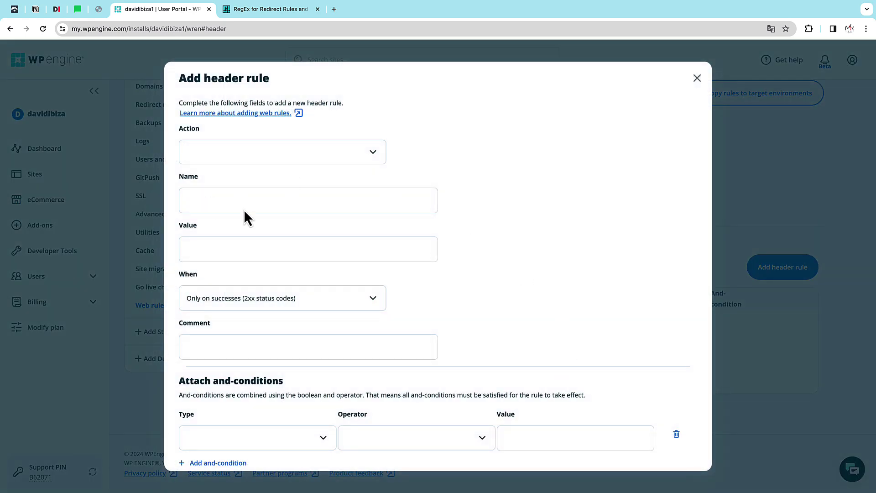
left_click(306, 156)
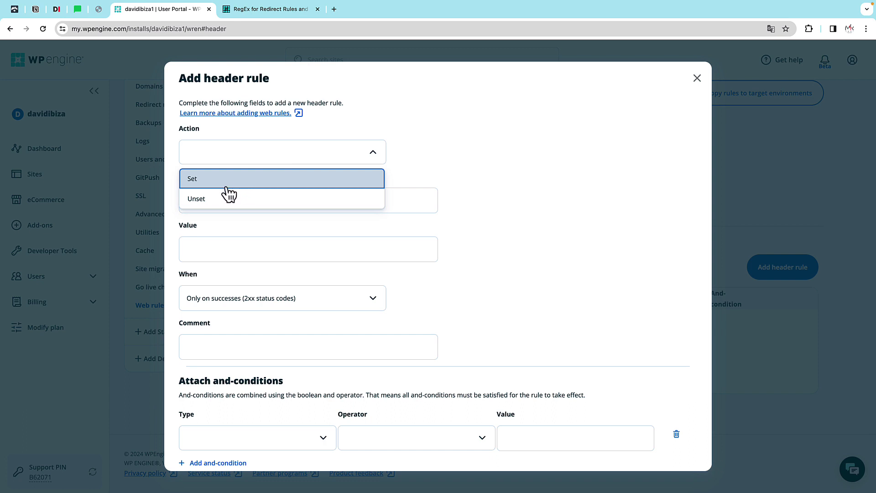
left_click(209, 223)
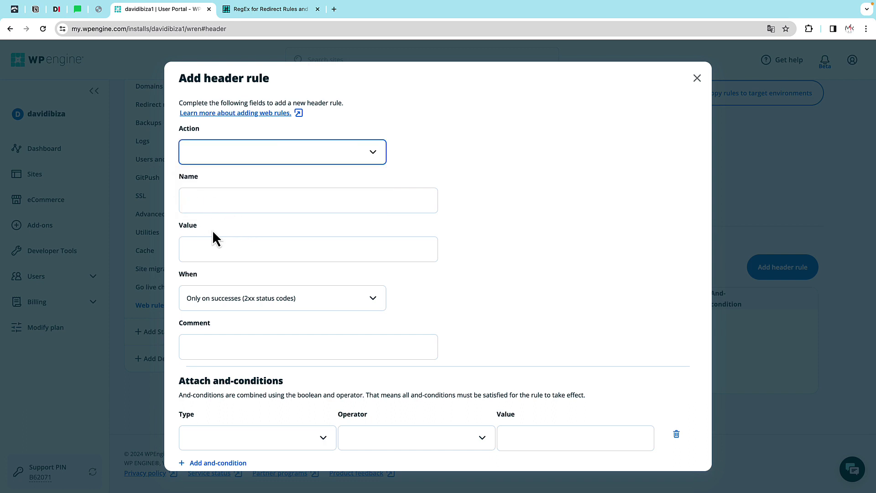
left_click(206, 252)
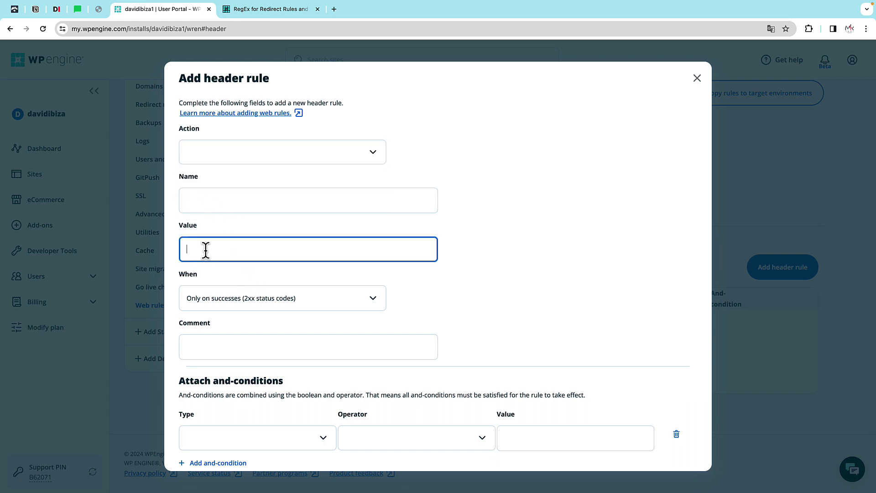
left_click(288, 301)
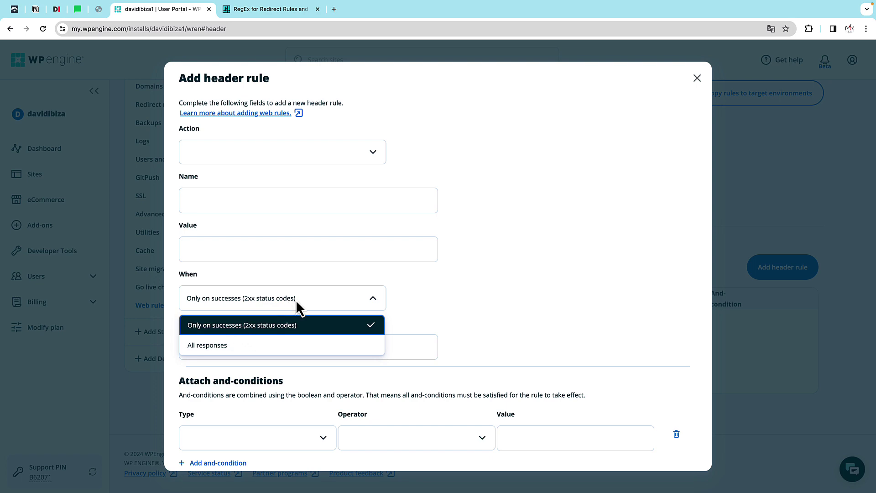
left_click(483, 299)
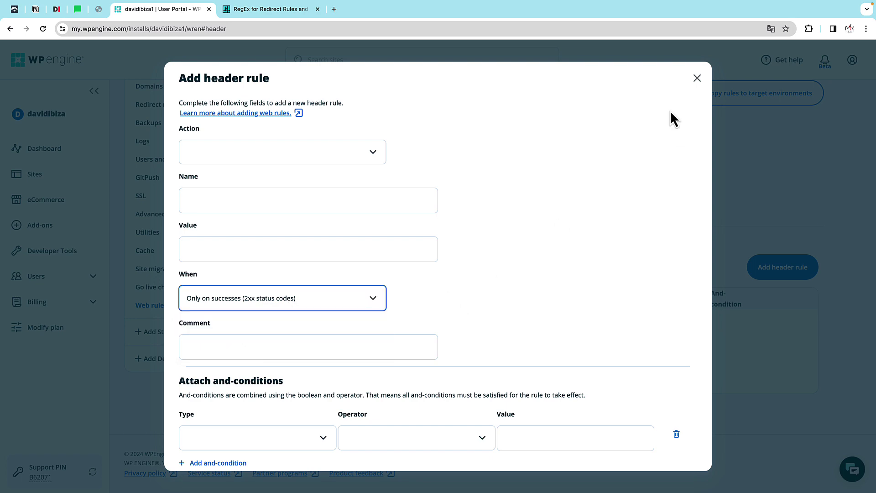
left_click(698, 78)
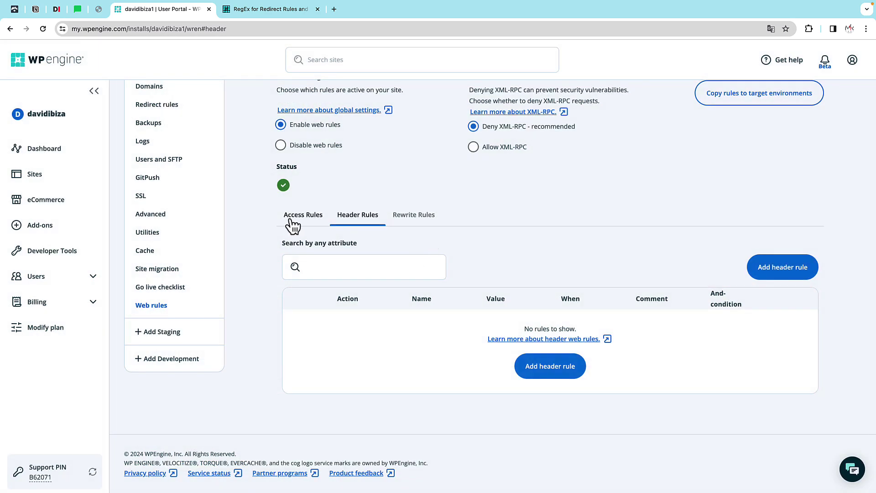
Go back to the access rules and return to the production environment's overview
left_click(303, 221)
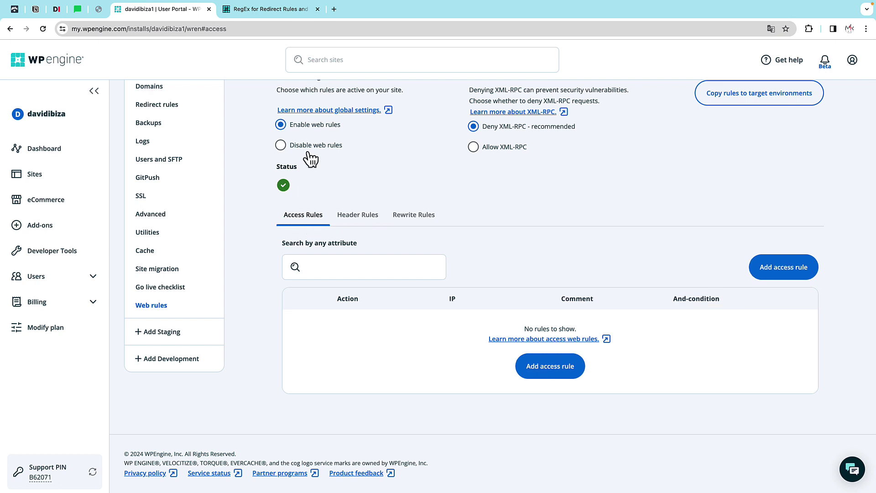
scroll(568, 215, "up", 4)
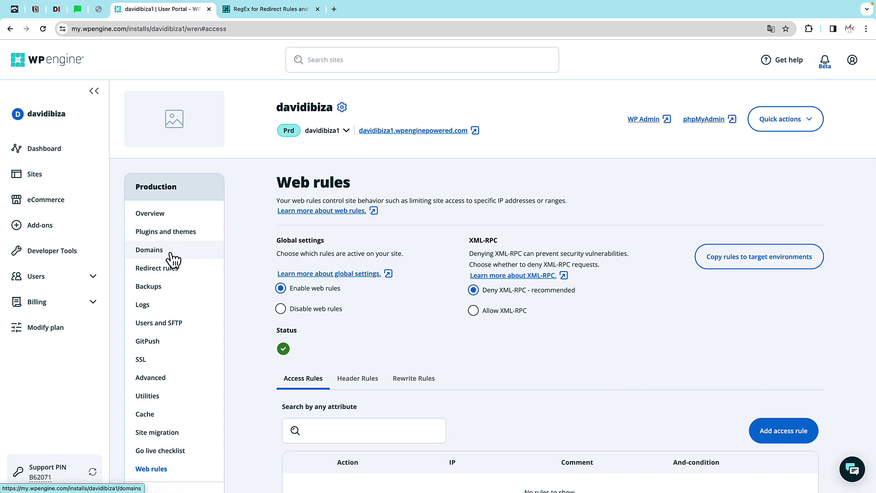
left_click(165, 215)
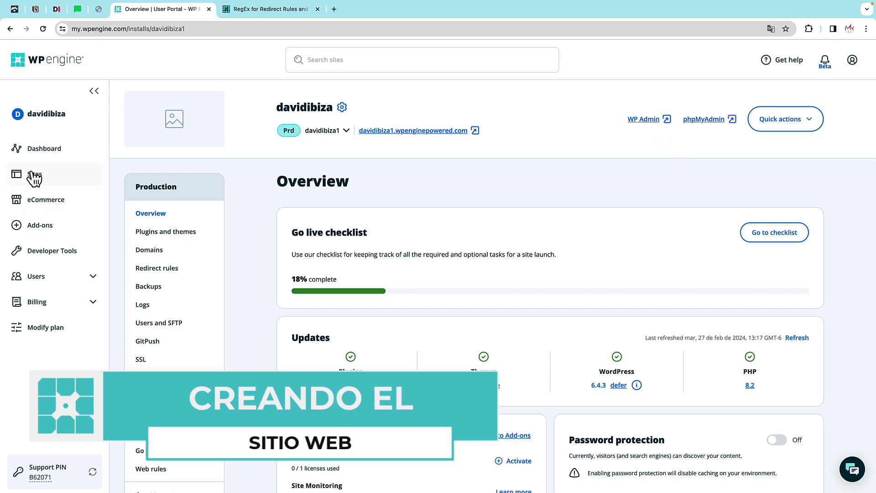
Review the My Sites list, its sites needing attention or updates, and the extra actions available for the production environment
left_click(44, 184)
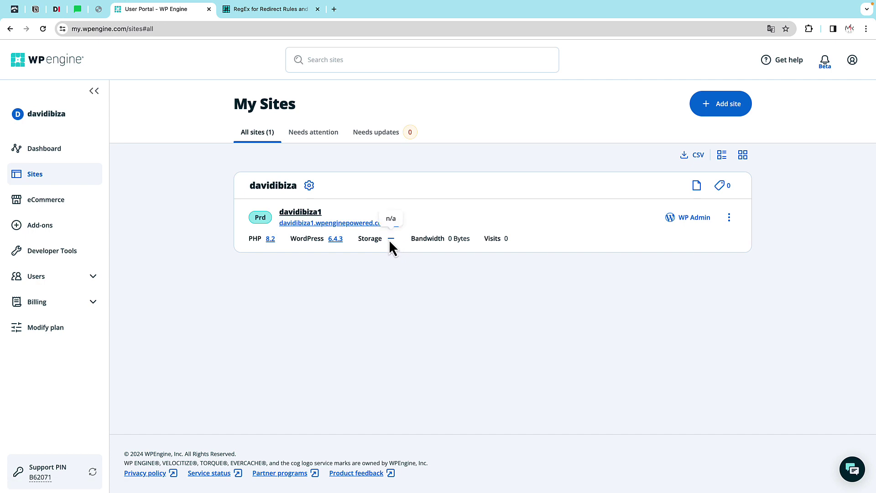
mouse_move(441, 240)
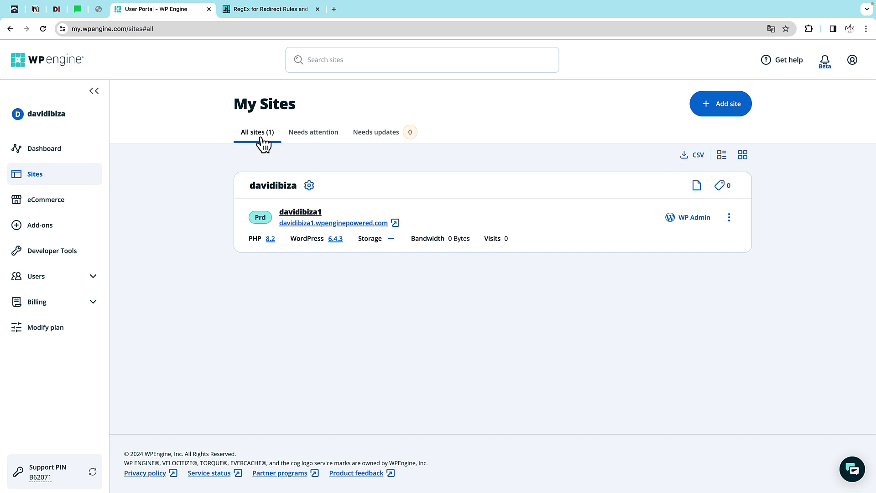
left_click(315, 137)
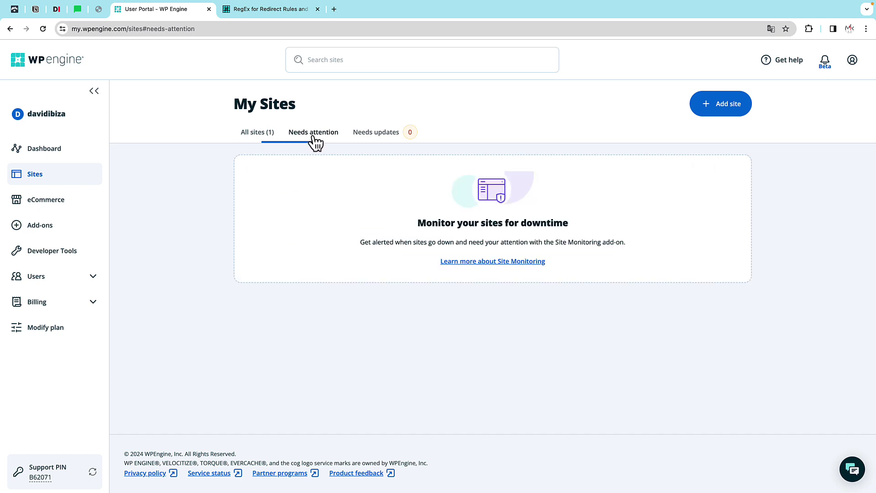
left_click(372, 139)
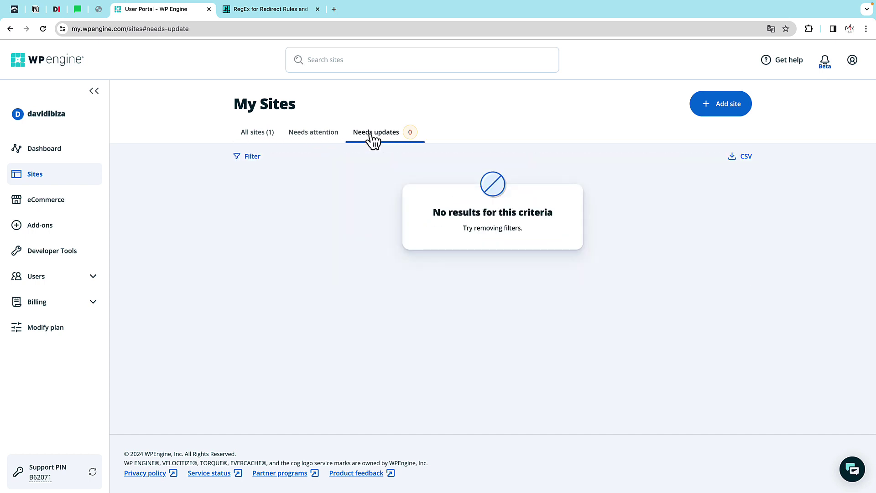
left_click(262, 136)
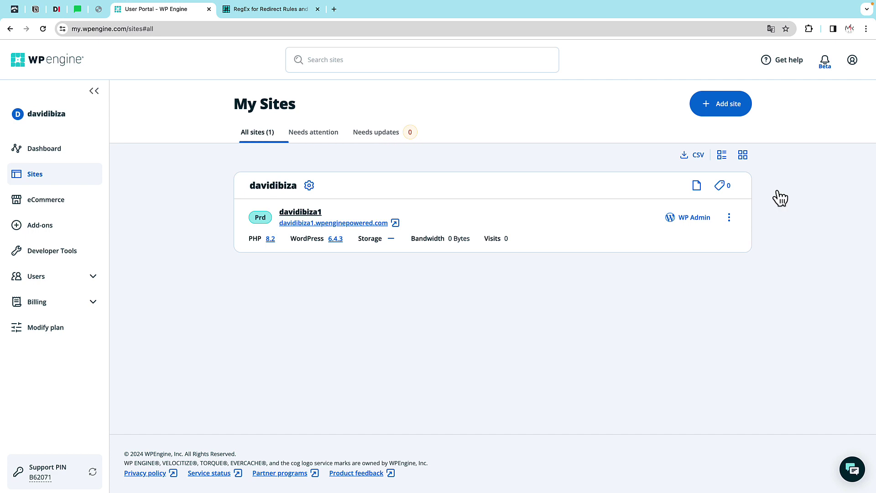
left_click(729, 218)
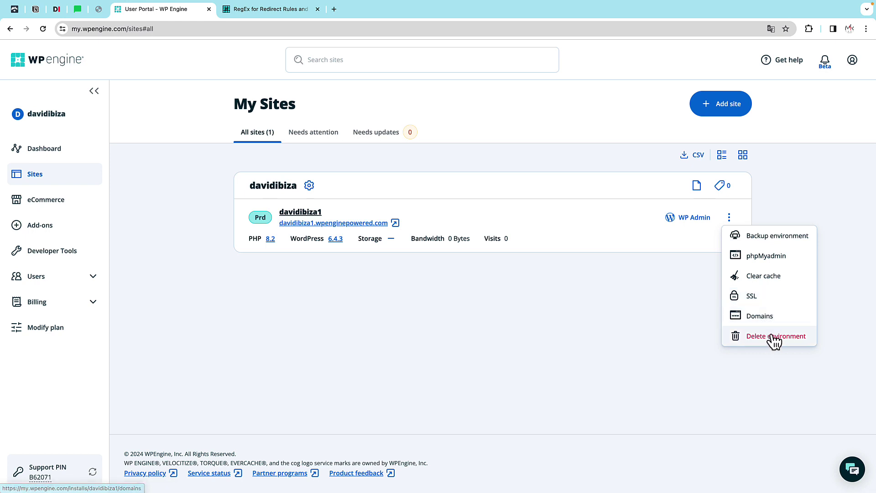
left_click(426, 335)
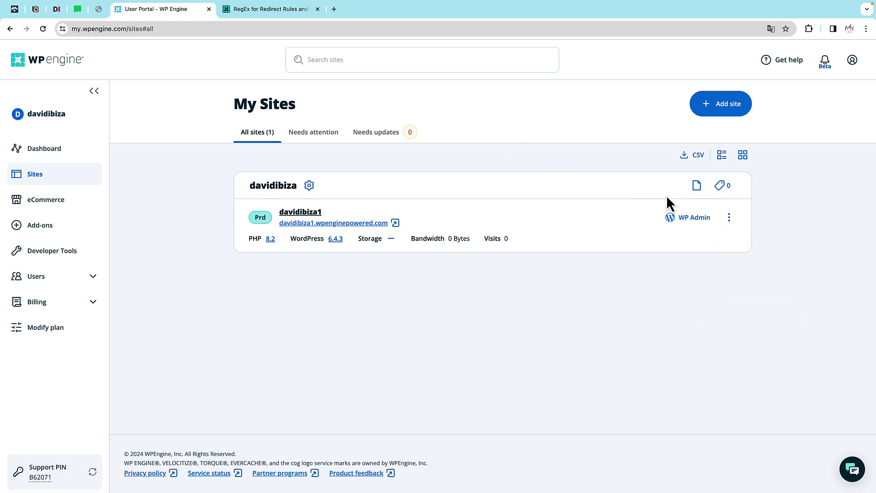
Launch the production environment's WordPress admin from the sites list and switch back to the WP Engine portal
left_click(693, 218)
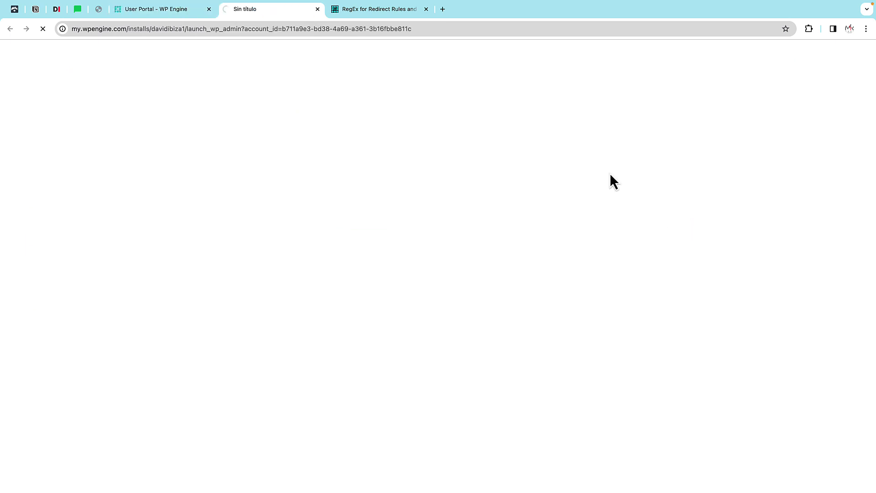
left_click(190, 14)
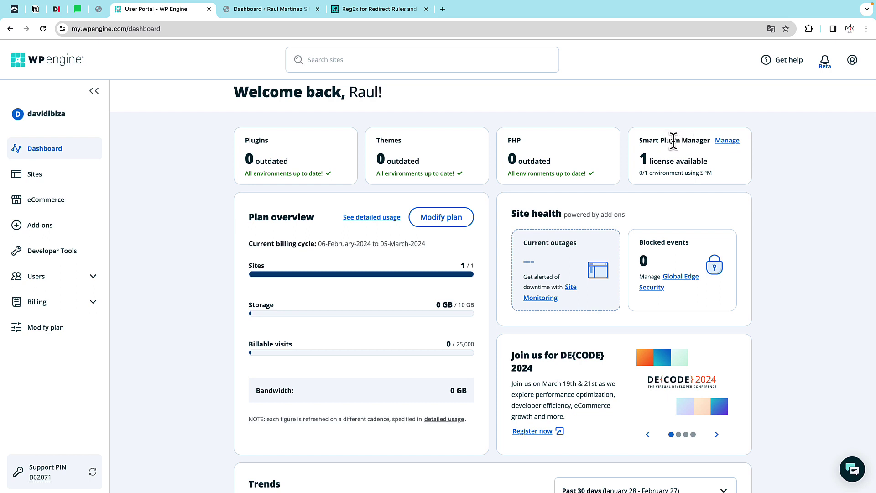
Activate Smart Plugin Manager on the production environment and accept its current update settings
left_click(727, 143)
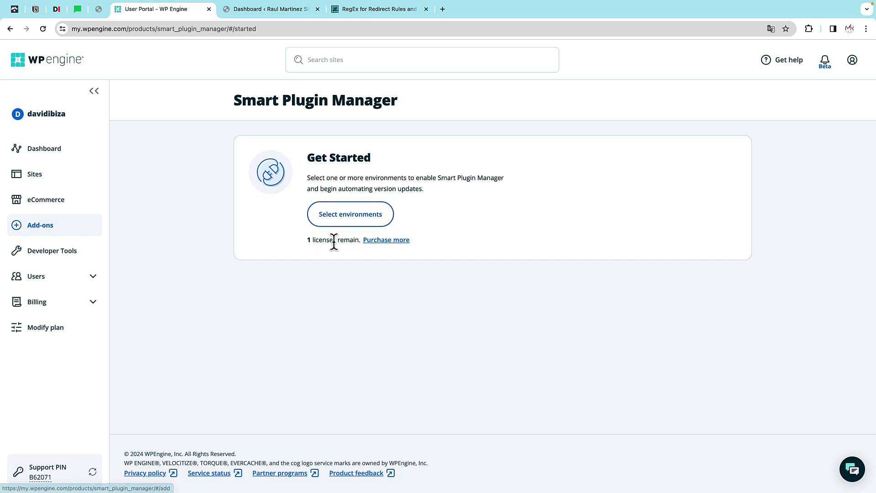
left_click(350, 221)
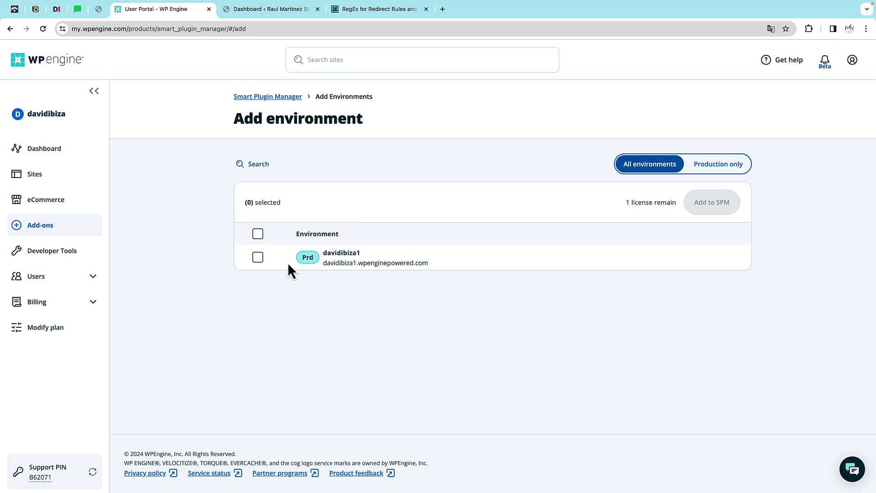
left_click(258, 259)
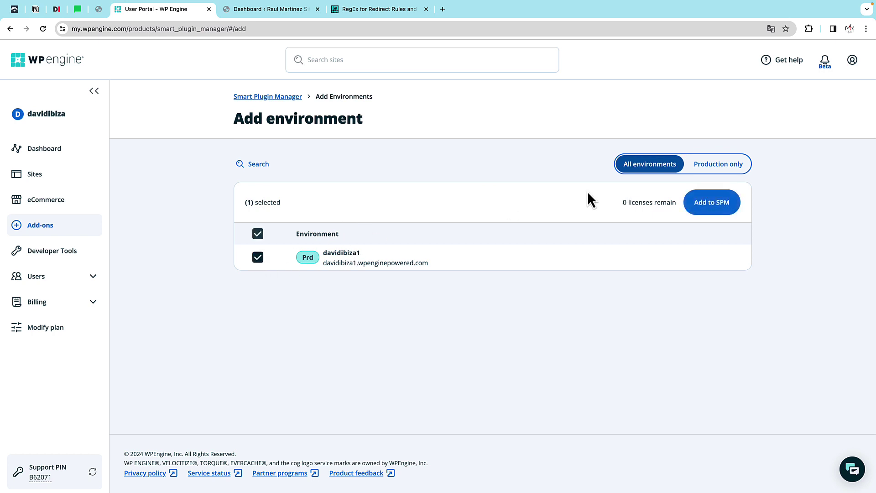
left_click(703, 211)
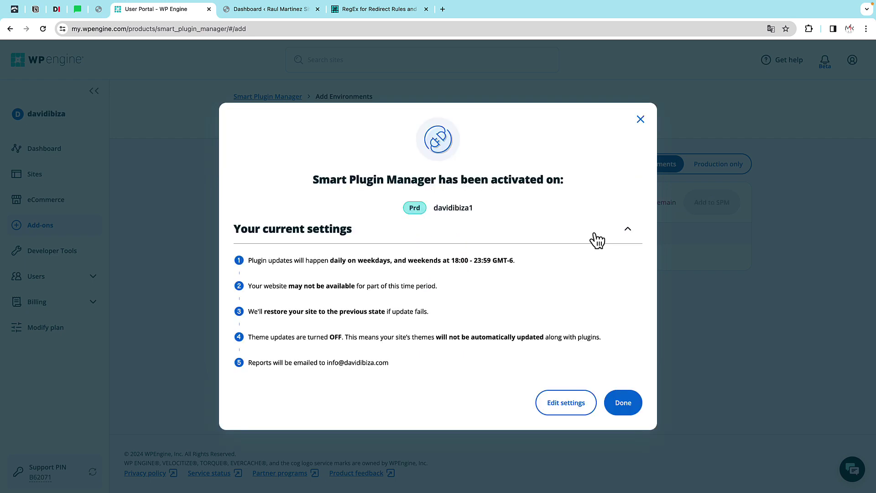
left_click(626, 406)
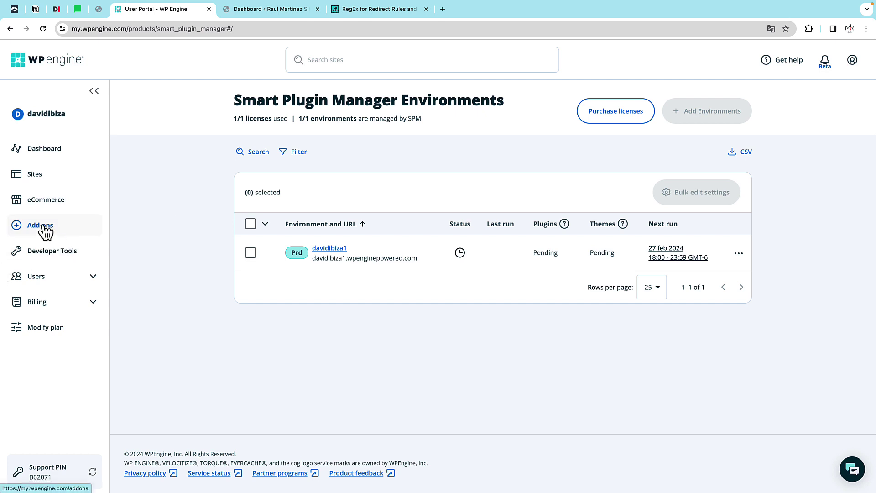
Reopen the production environment's WordPress admin from the sites list and close the duplicate admin page
left_click(60, 148)
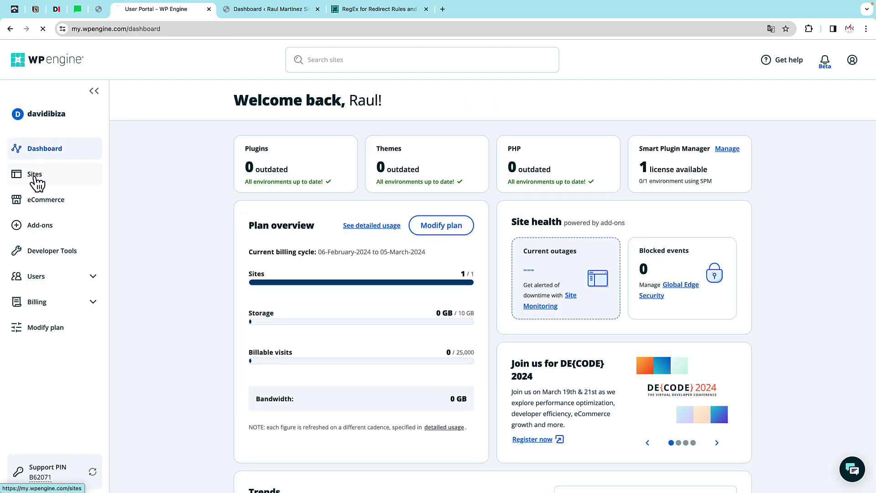
left_click(36, 179)
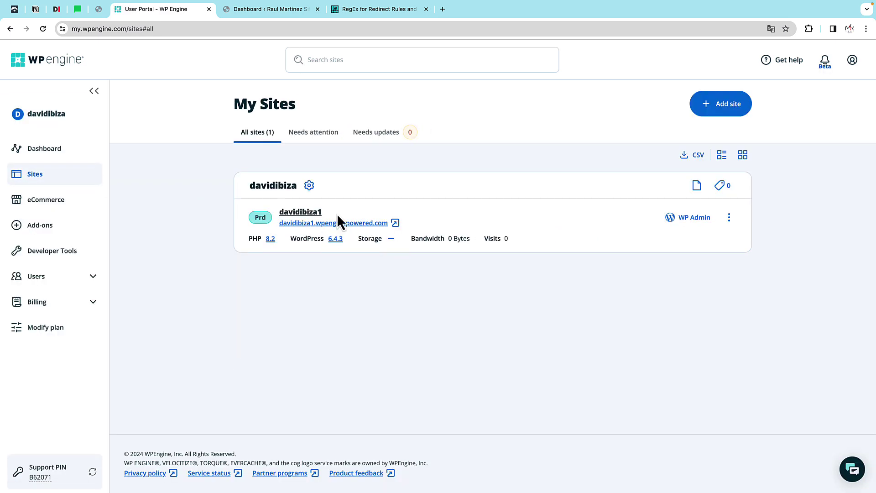
left_click(706, 218)
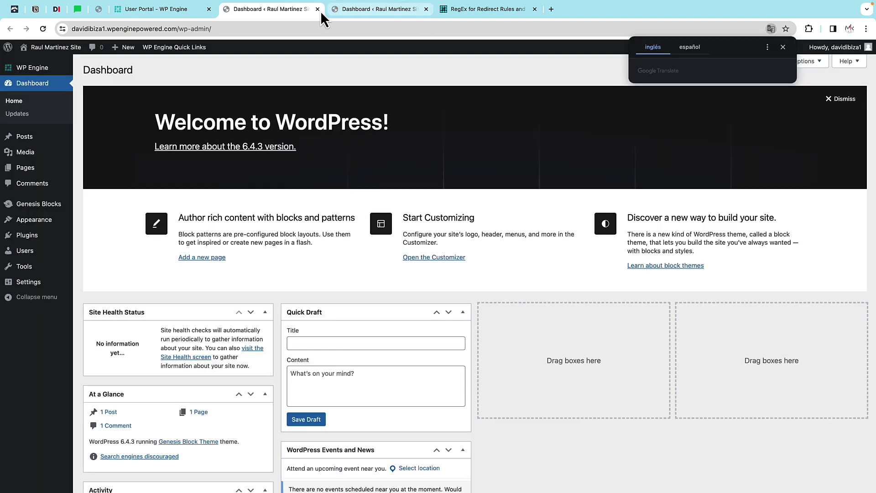
left_click(319, 11)
left_click(250, 13)
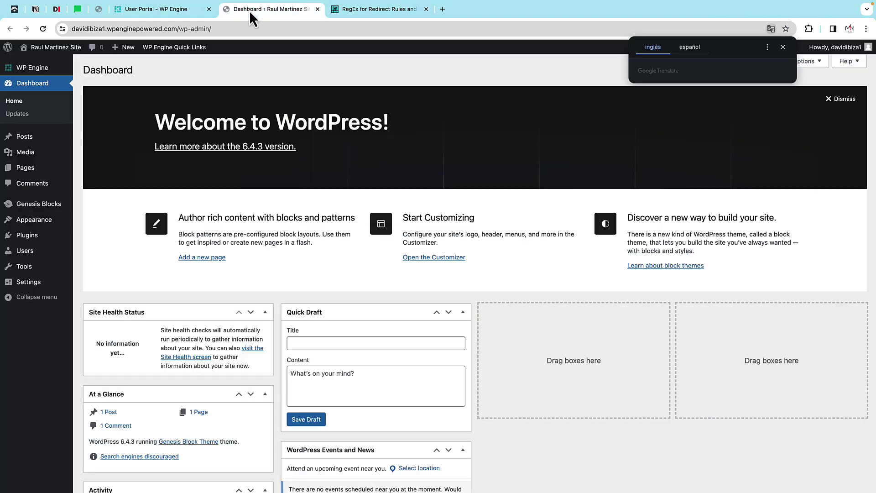
mouse_move(26, 292)
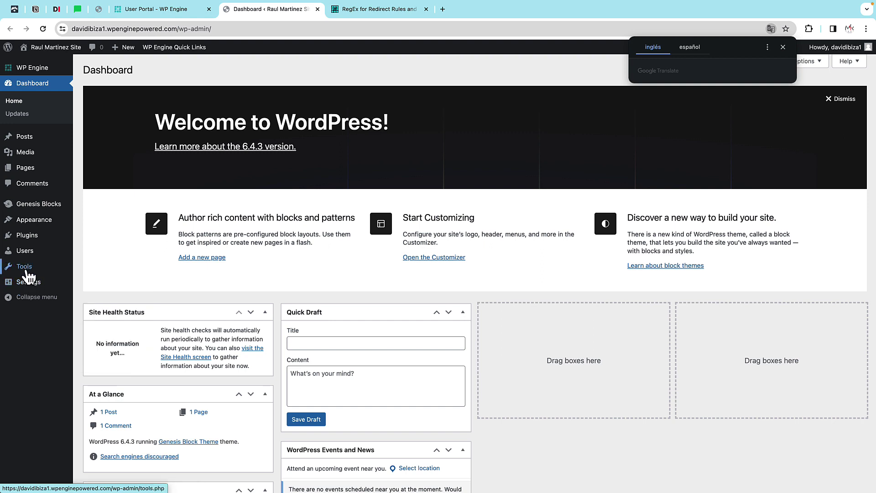
Set the site language to Español in the general settings and save the changes
mouse_move(23, 272)
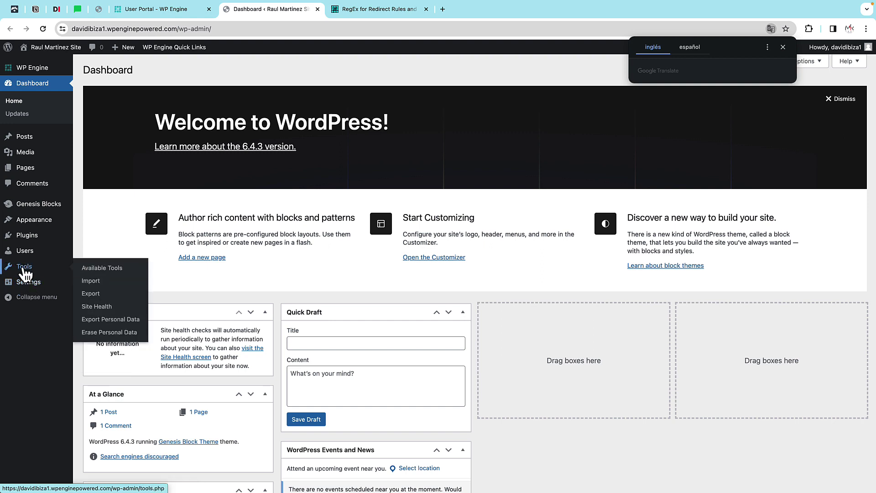
left_click(90, 285)
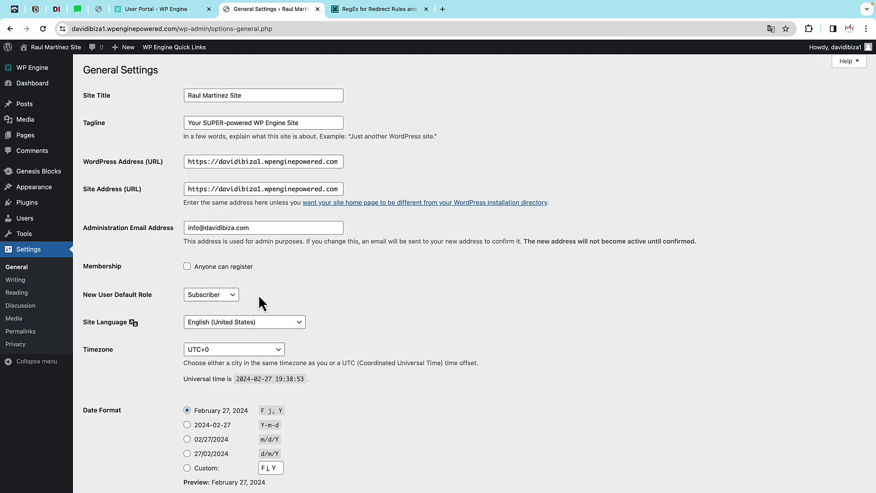
scroll(252, 296, "down", 2)
left_click(247, 296)
scroll(227, 409, "down", 10)
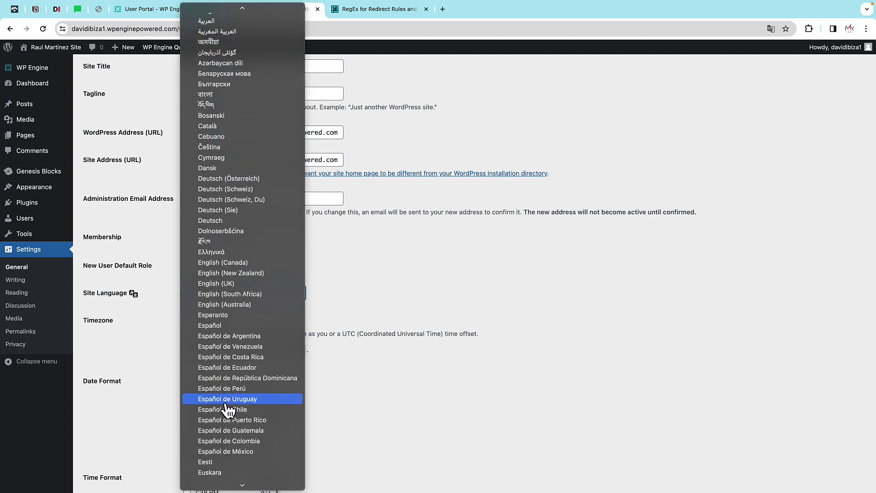
left_click(229, 314)
scroll(230, 329, "down", 2)
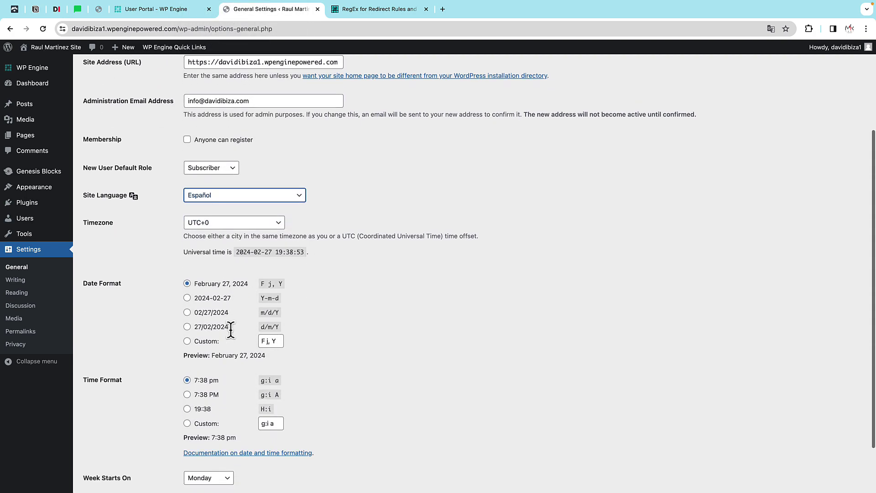
scroll(231, 330, "down", 2)
left_click(127, 446)
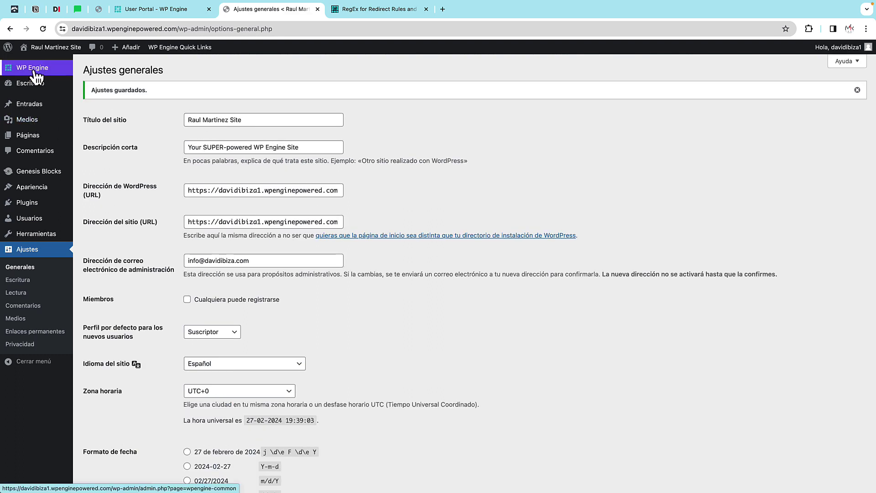
Review the installed themes and the Genesis Blocks getting-started page with its block documentation
mouse_move(39, 191)
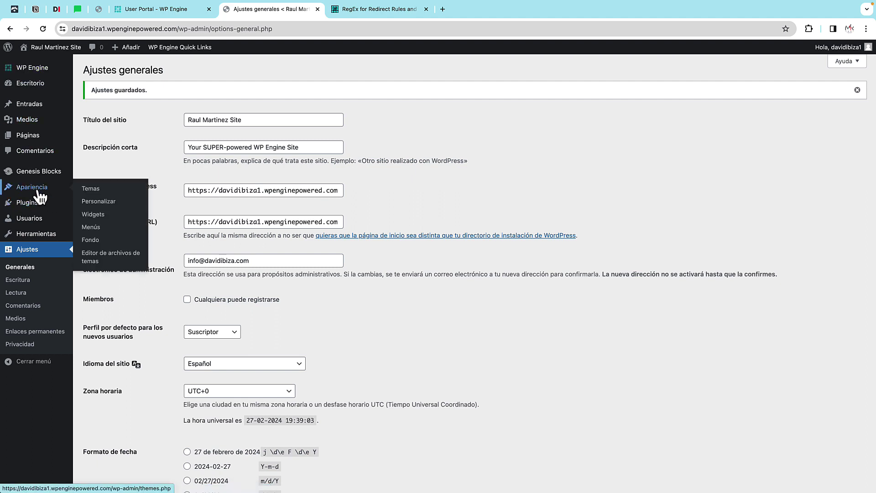
left_click(91, 191)
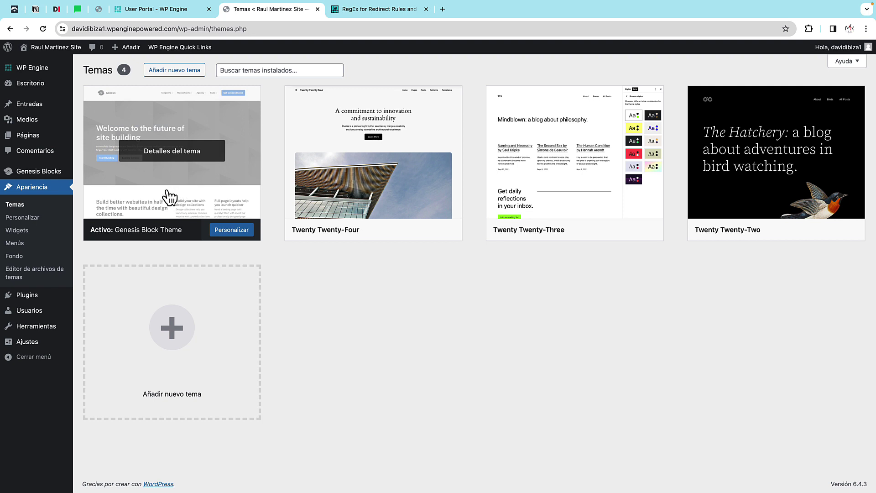
mouse_move(38, 174)
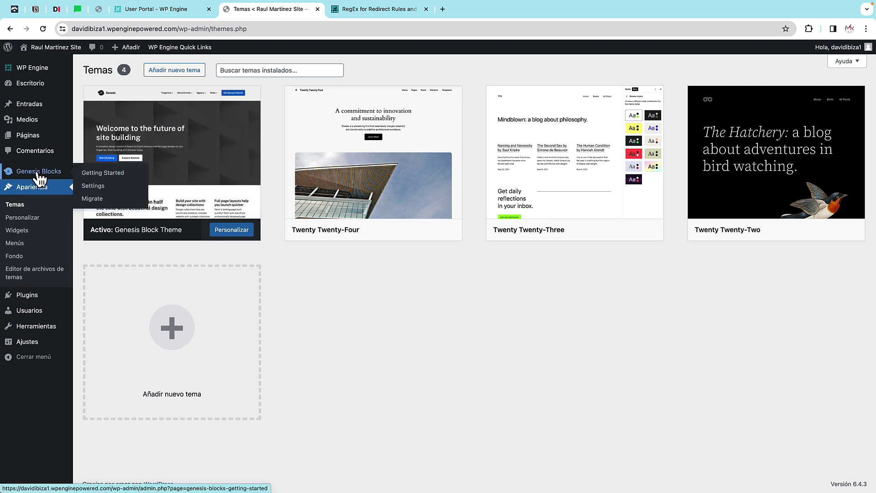
left_click(102, 174)
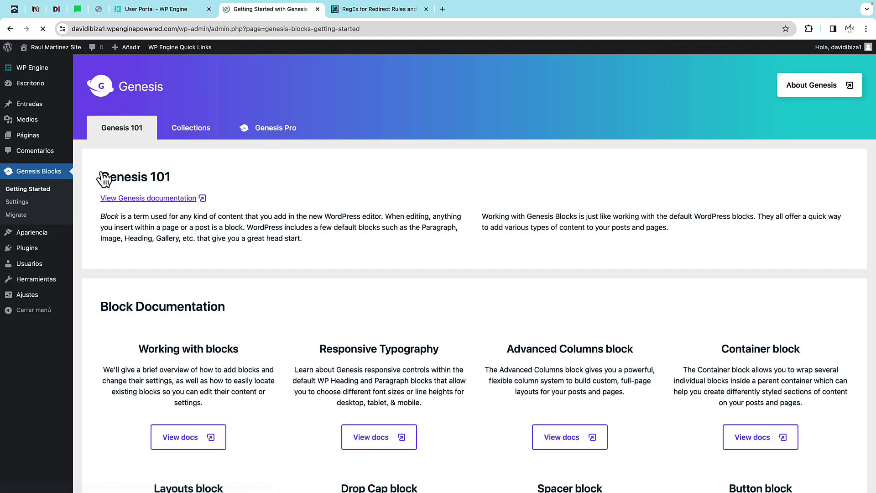
scroll(270, 241, "down", 5)
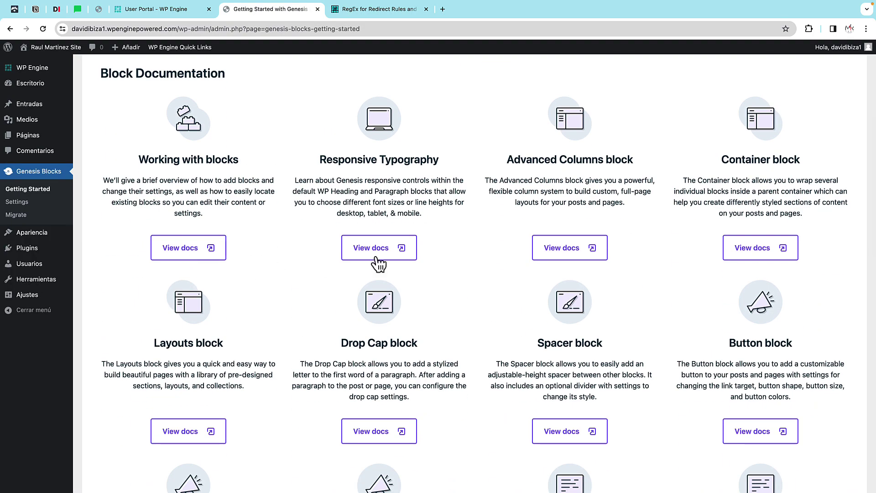
scroll(392, 260, "up", 1)
scroll(356, 242, "up", 5)
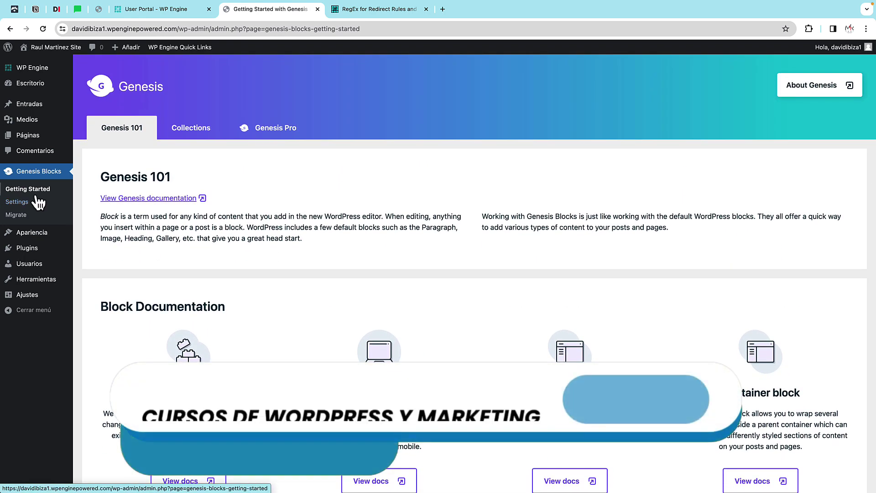
Delete the Akismet Anti-spam plugin and check the Smart Plugin Manager's update status for the environment
mouse_move(39, 235)
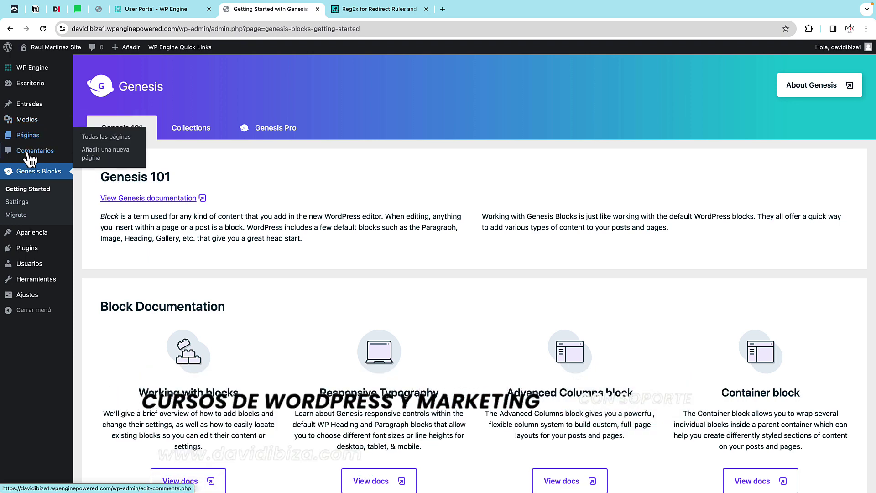
left_click(27, 248)
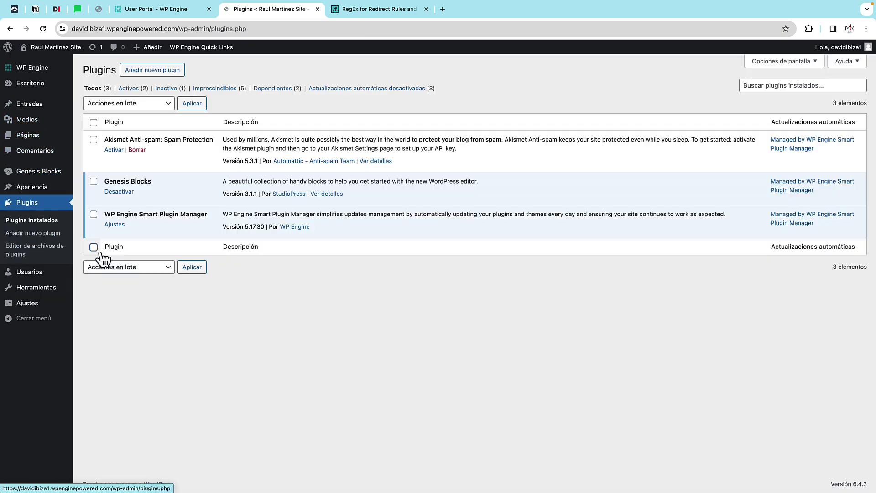
left_click(137, 150)
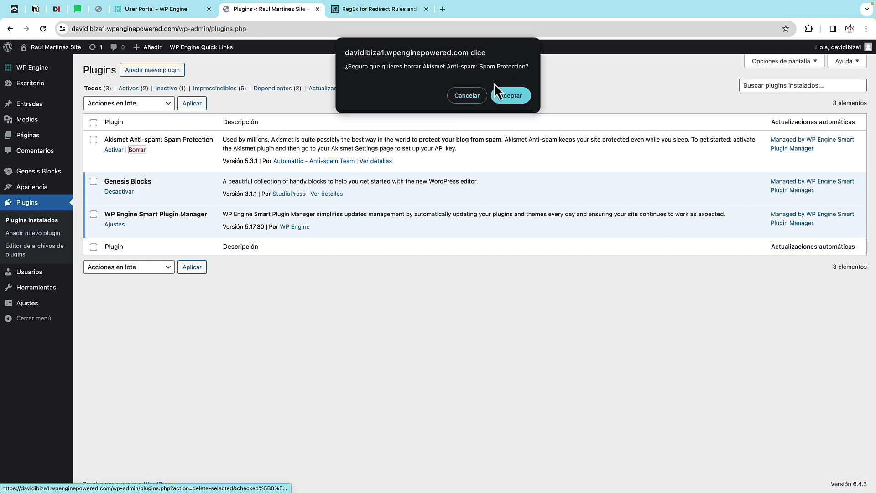
left_click(508, 96)
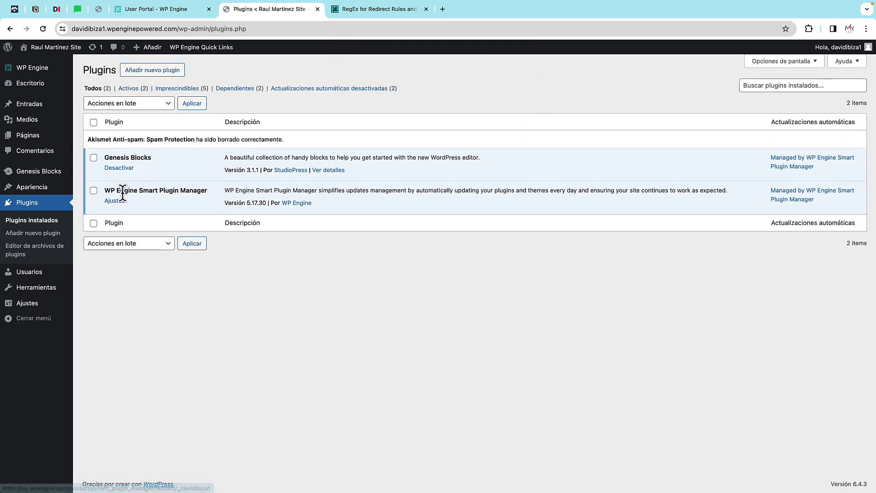
left_click(116, 201)
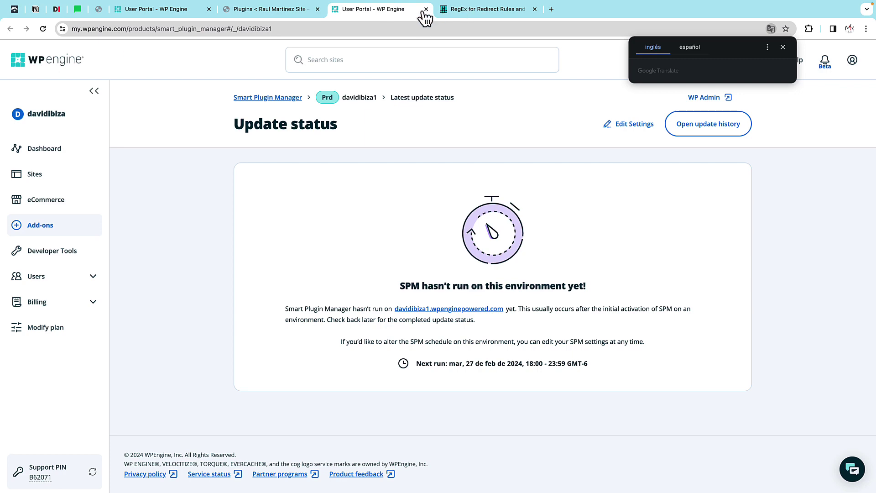
key("super+w")
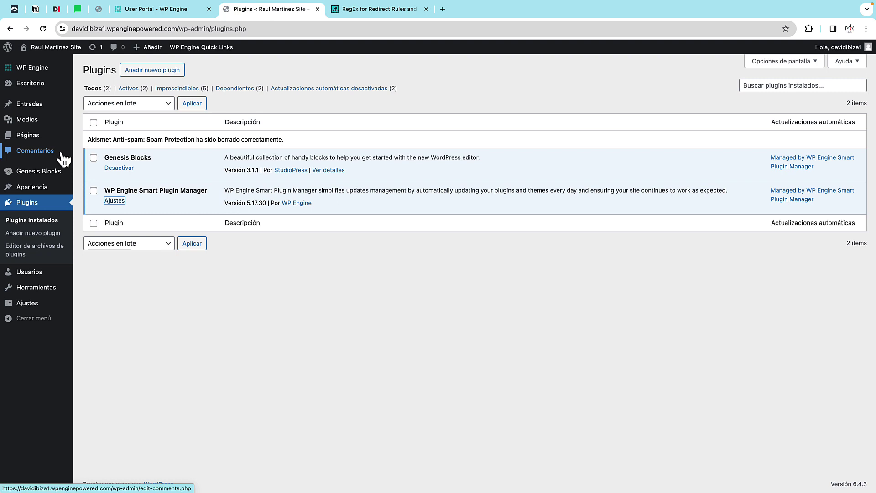
Delete the inactive Twenty Twenty-Four, Twenty Twenty-Three and Twenty Twenty-Two themes
mouse_move(4, 183)
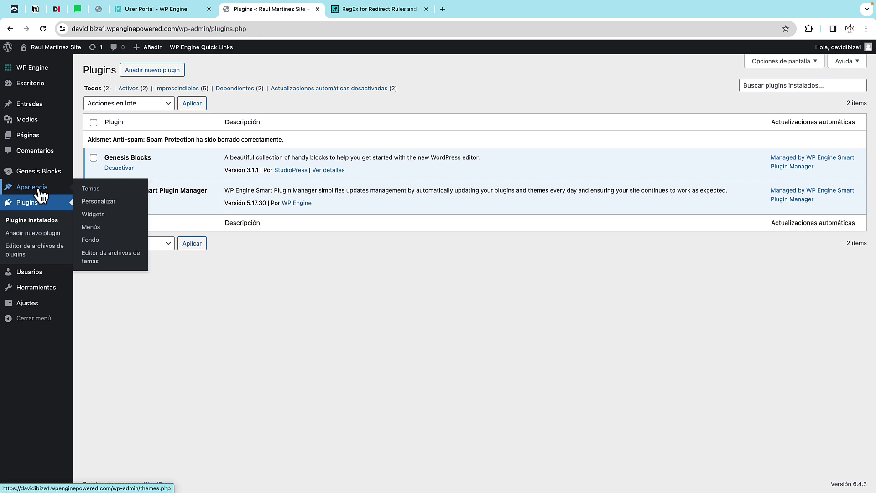
left_click(94, 190)
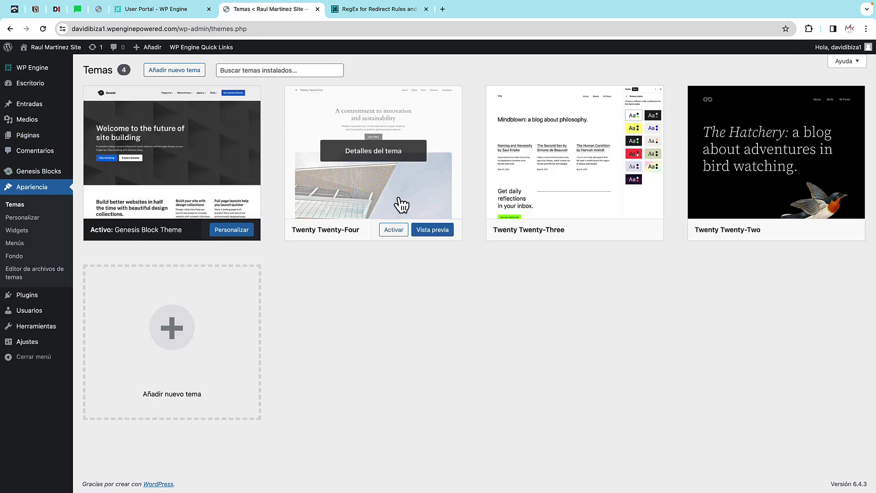
left_click(401, 205)
left_click(491, 469)
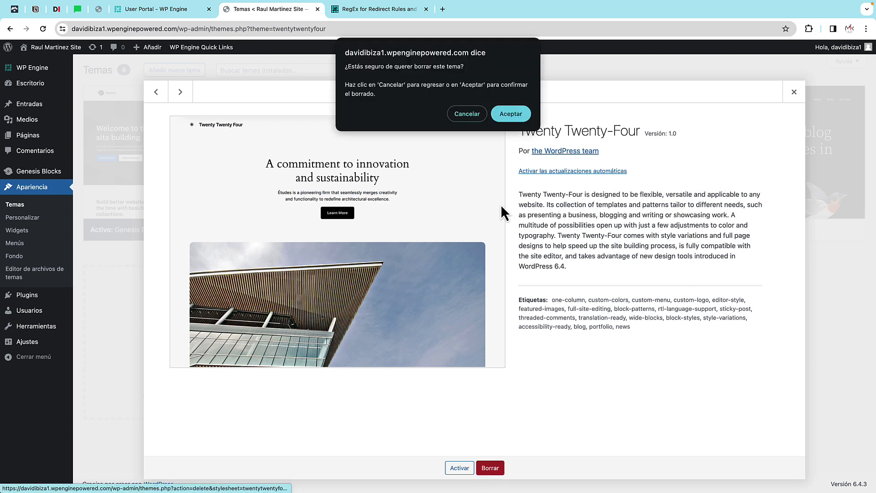
left_click(510, 114)
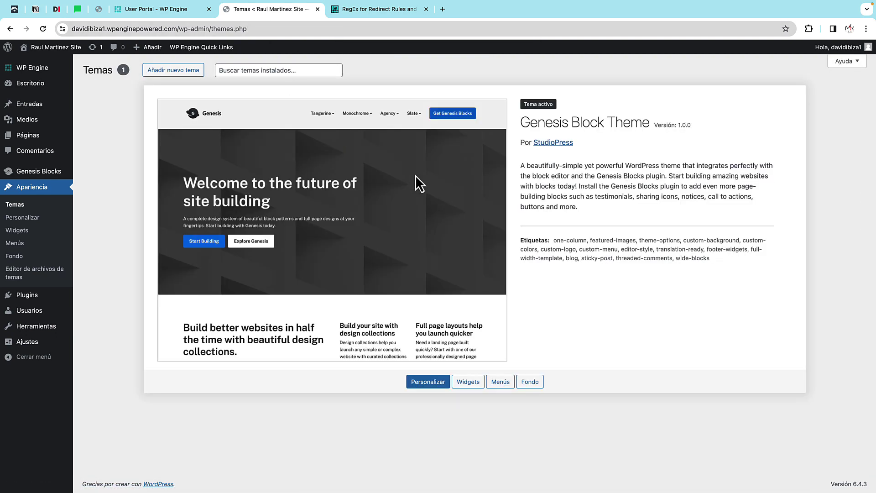
Search the theme directory for KADENCE, then install and activate the Kadence theme
left_click(185, 74)
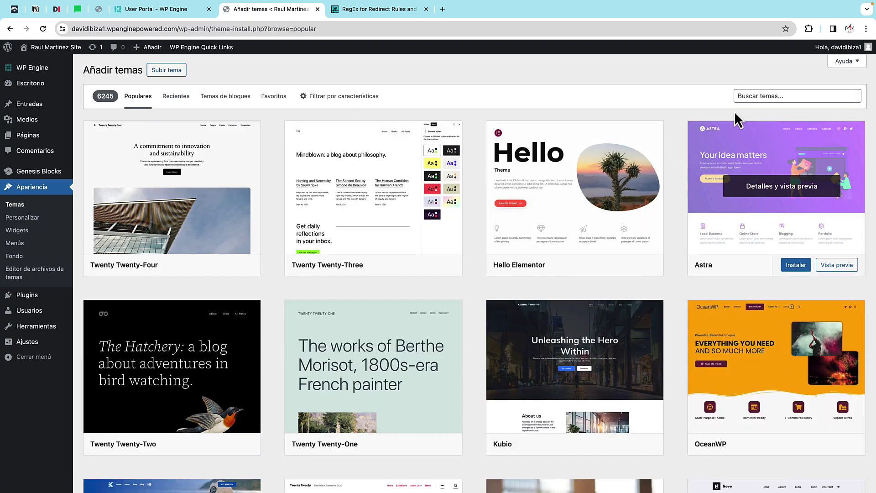
left_click(755, 96)
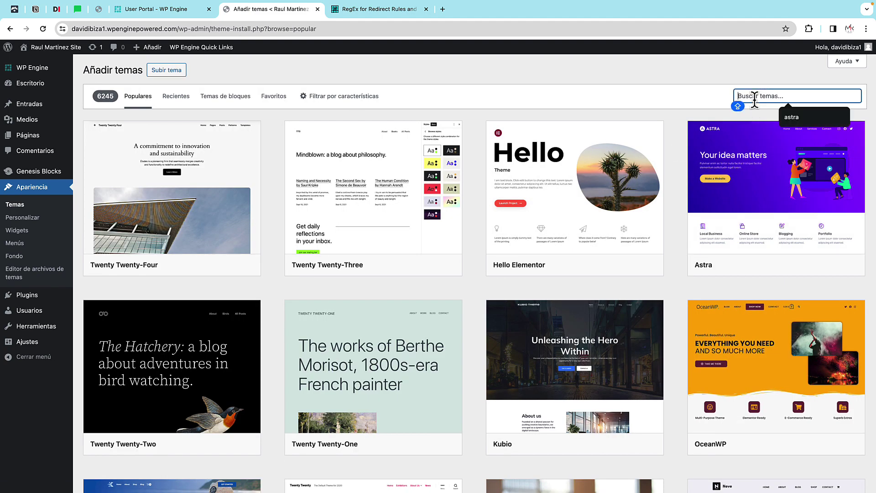
type("KADENCE")
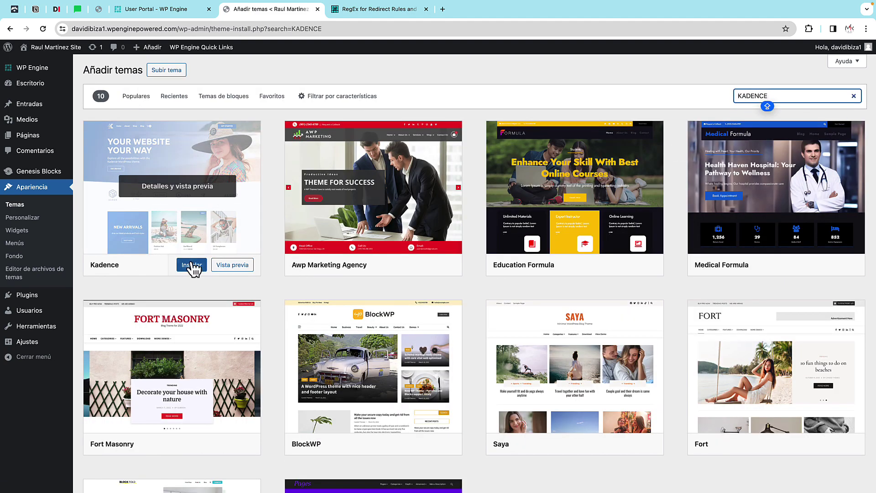
left_click(194, 267)
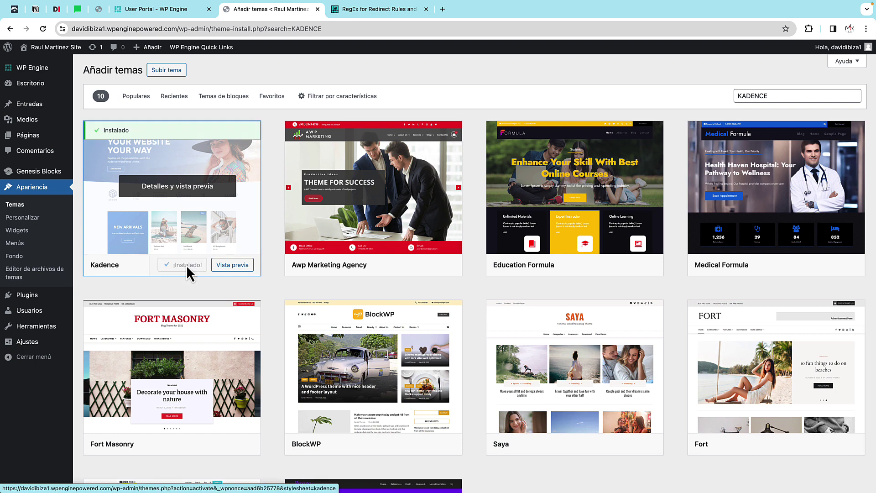
left_click(191, 266)
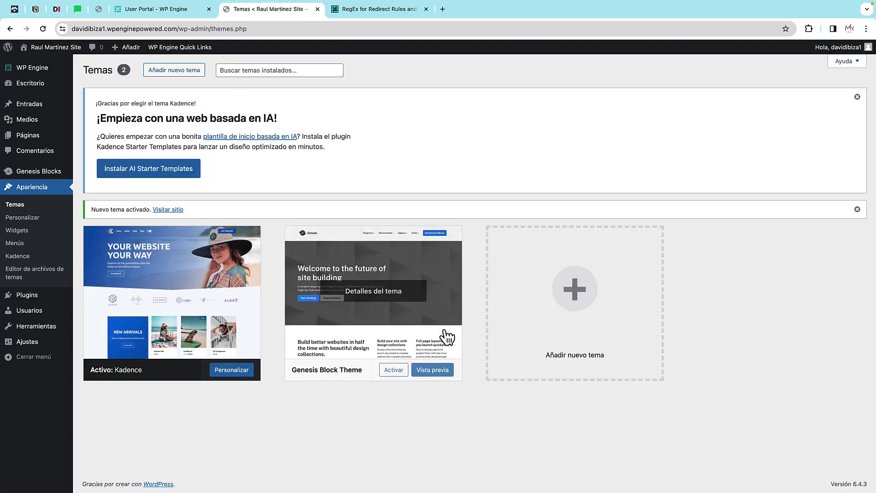
Delete the inactive Genesis Block Theme and remove the Genesis Blocks plugin
left_click(447, 337)
left_click(512, 468)
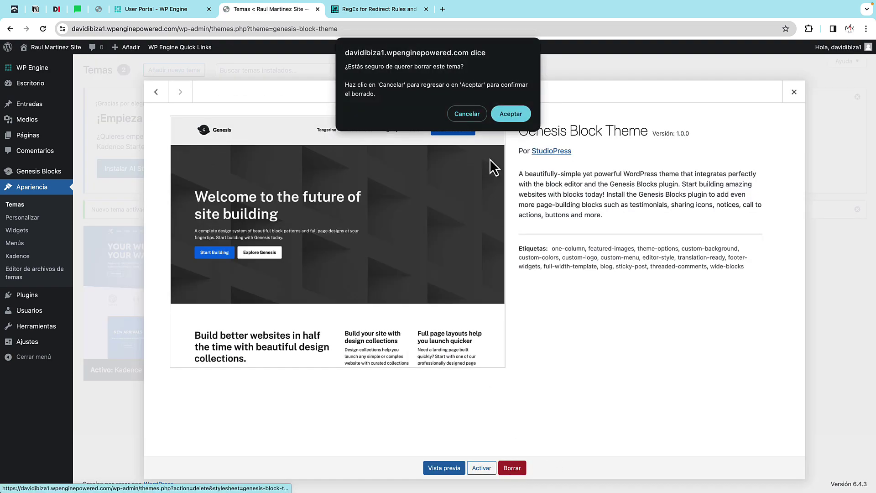
left_click(510, 113)
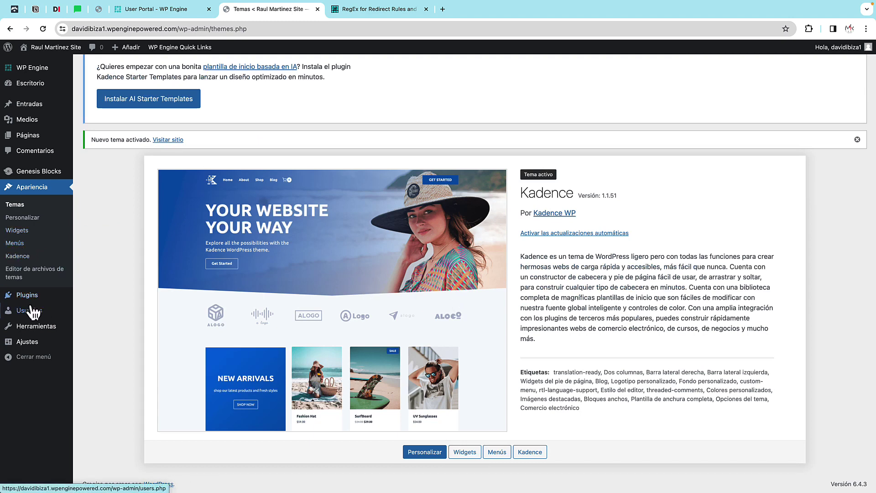
mouse_move(32, 296)
left_click(97, 297)
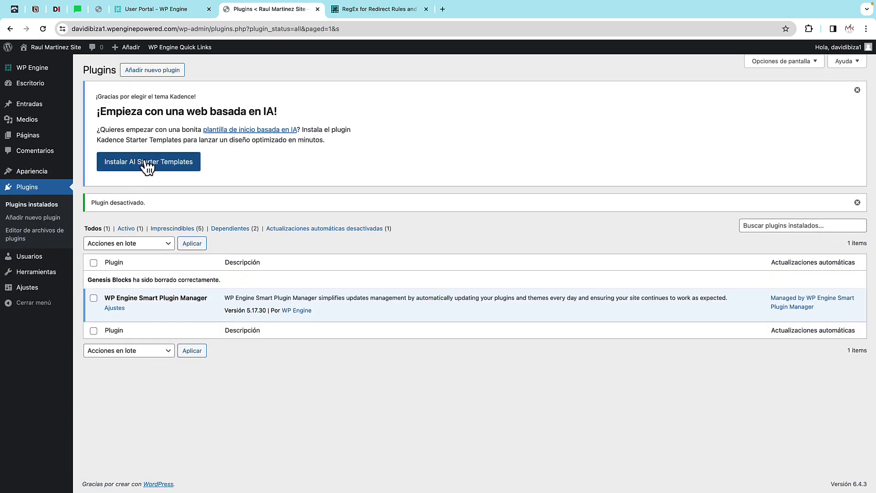
Install the Kadence AI Starter Templates plugin and browse the classic starter templates made for Elementor
left_click(147, 166)
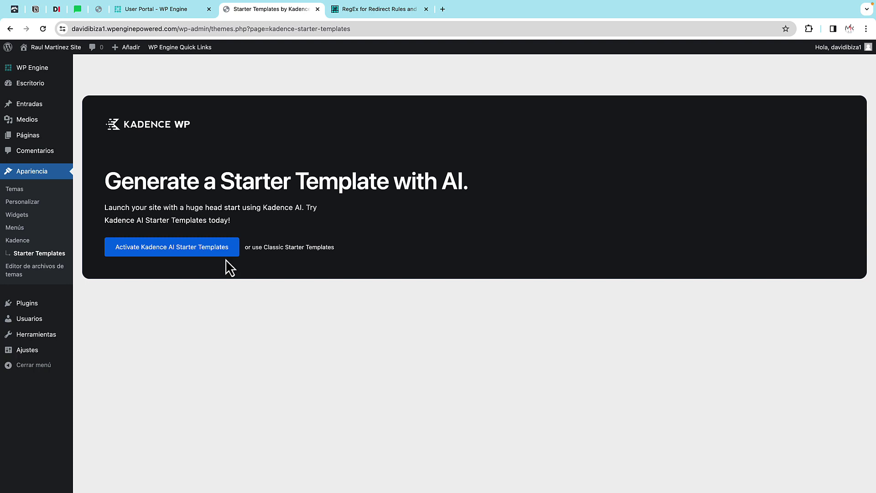
left_click(275, 250)
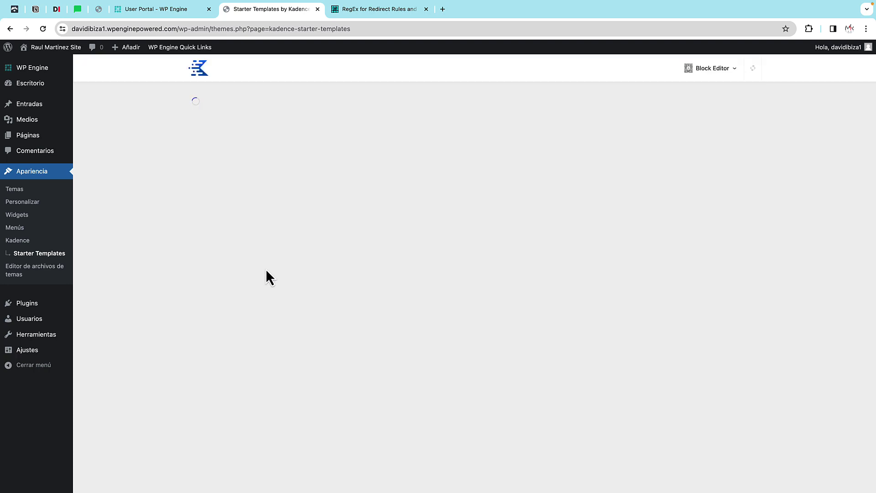
scroll(450, 239, "down", 2)
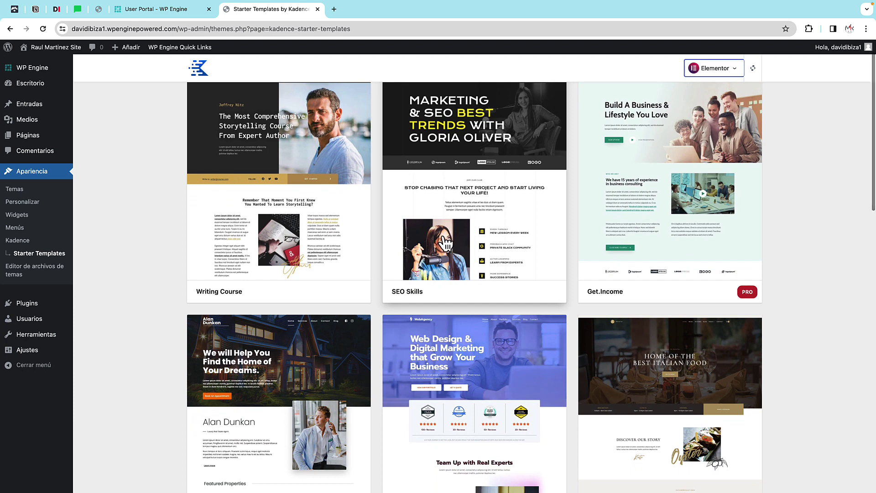
scroll(479, 256, "up", 2)
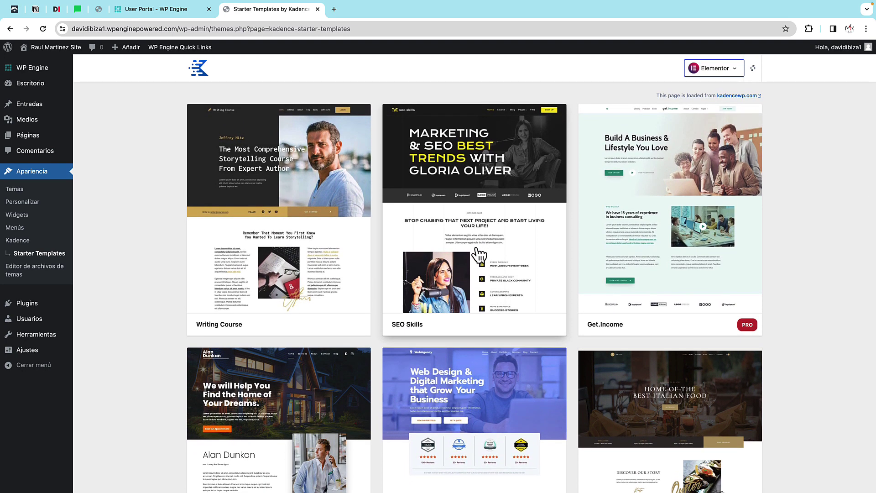
scroll(480, 256, "down", 4)
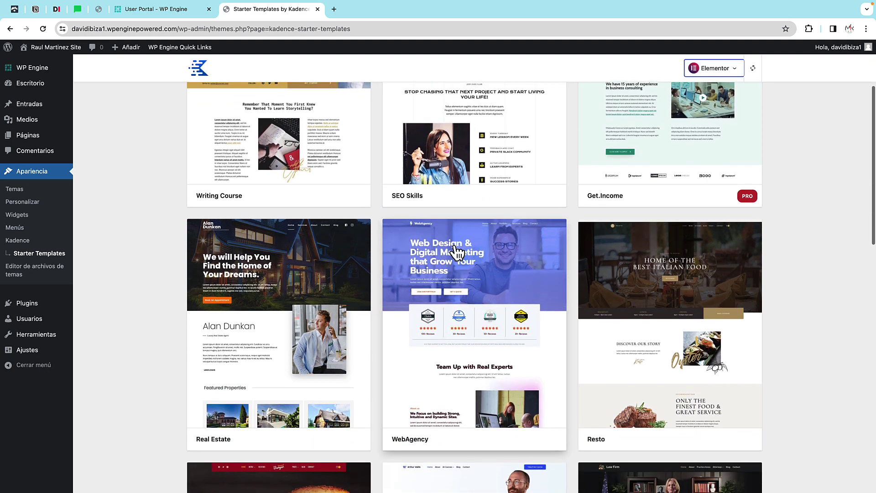
scroll(478, 260, "down", 3)
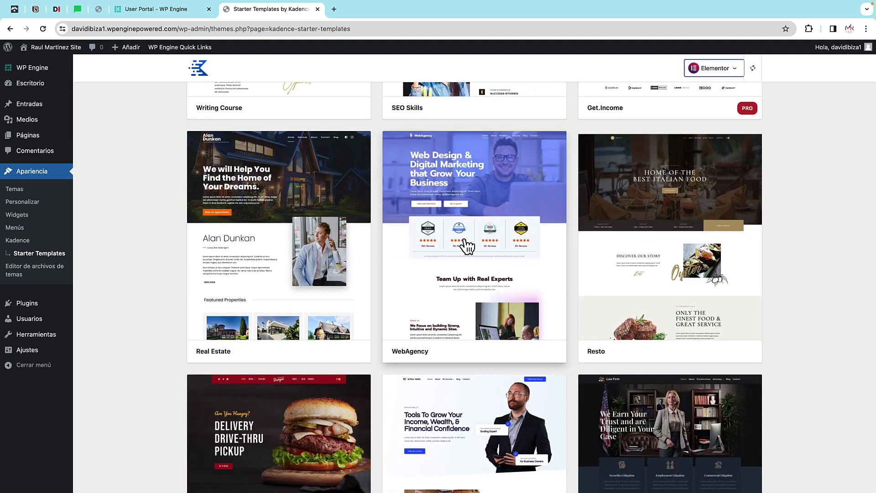
Import the full WebAgency starter site with the blue and dark grey palette and only the required Fluent Forms and Elementor plugins
left_click(500, 267)
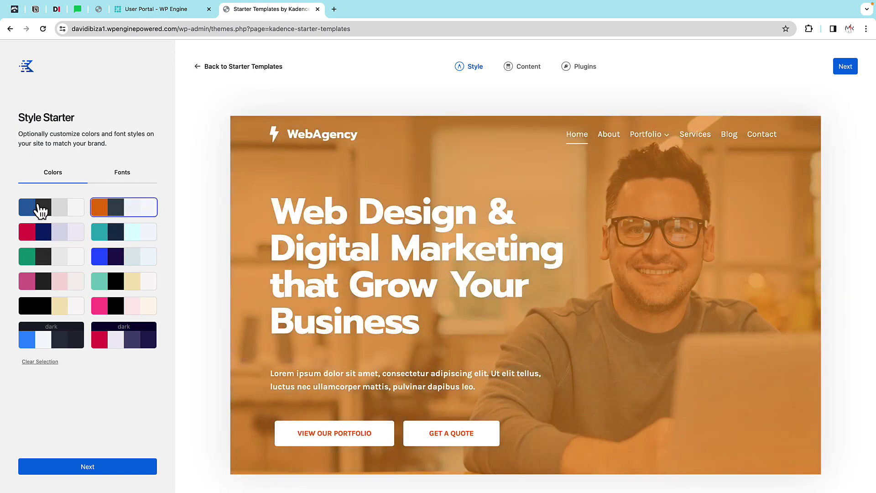
left_click(37, 208)
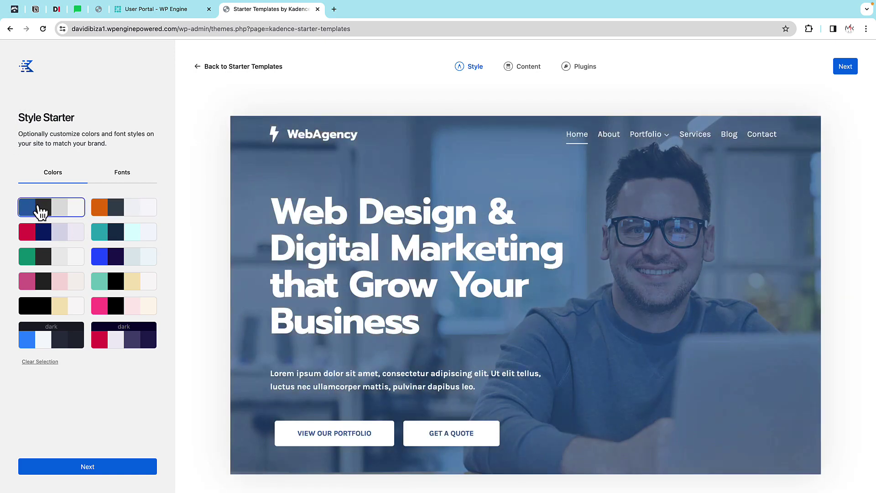
left_click(91, 468)
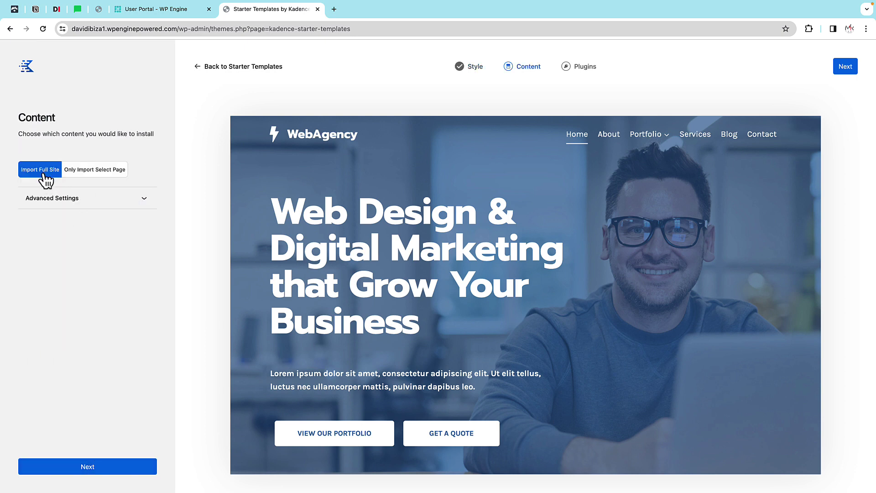
left_click(105, 470)
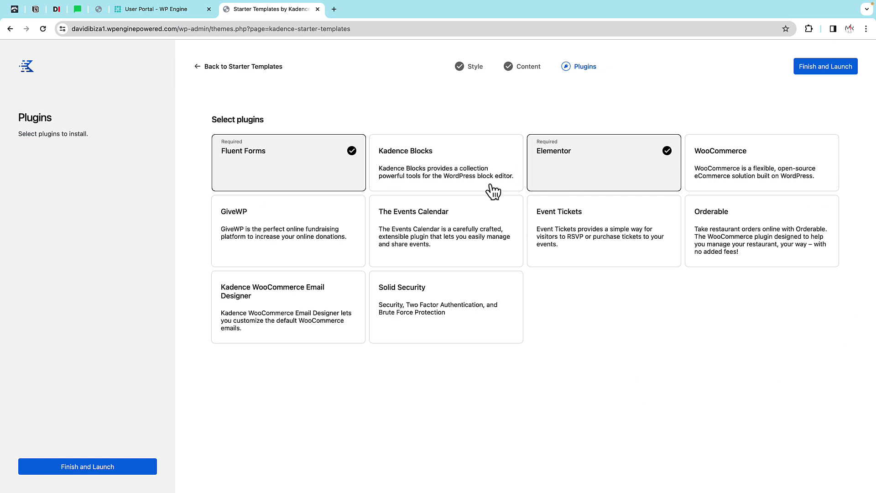
left_click(134, 462)
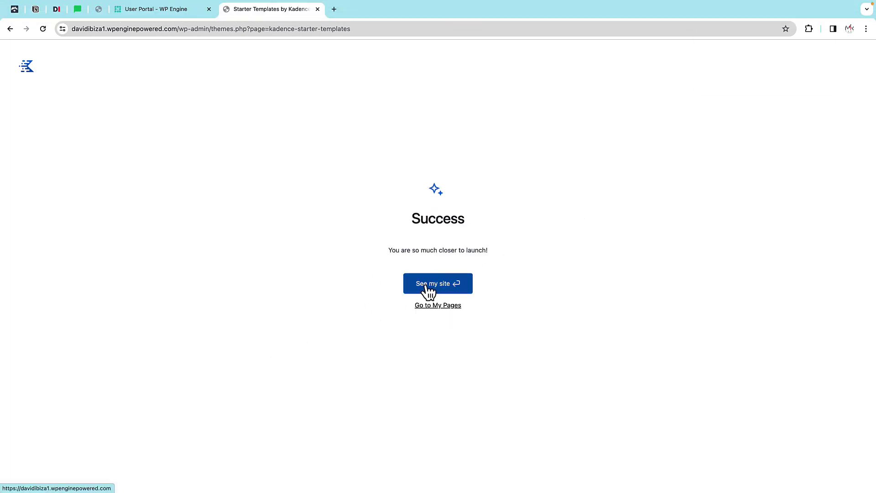
Open the newly imported site and look through its home page sections
left_click(429, 285)
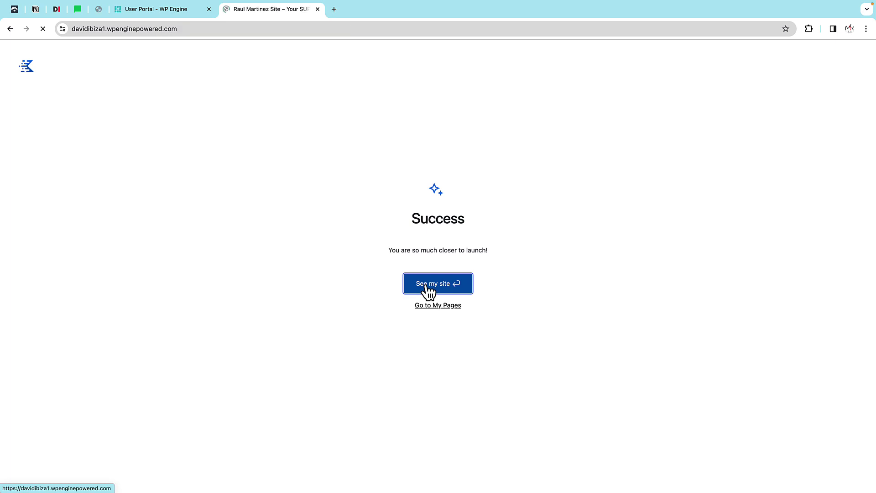
scroll(517, 231, "down", 15)
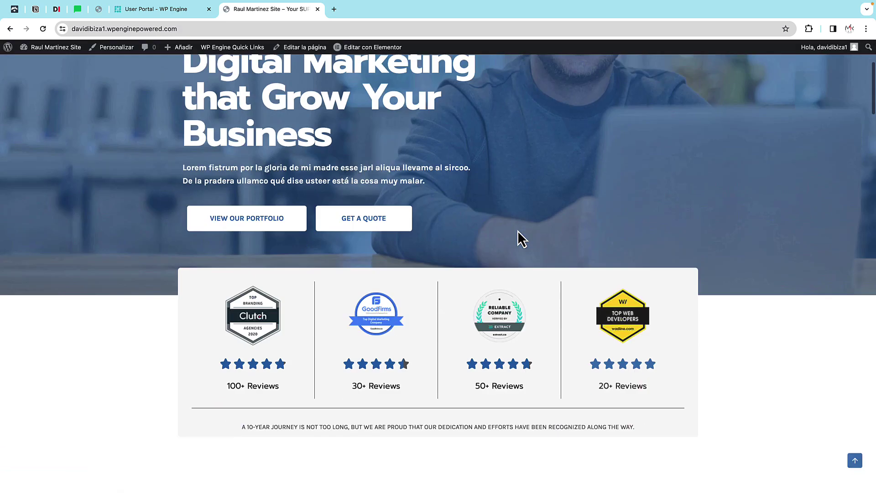
scroll(518, 231, "down", 10)
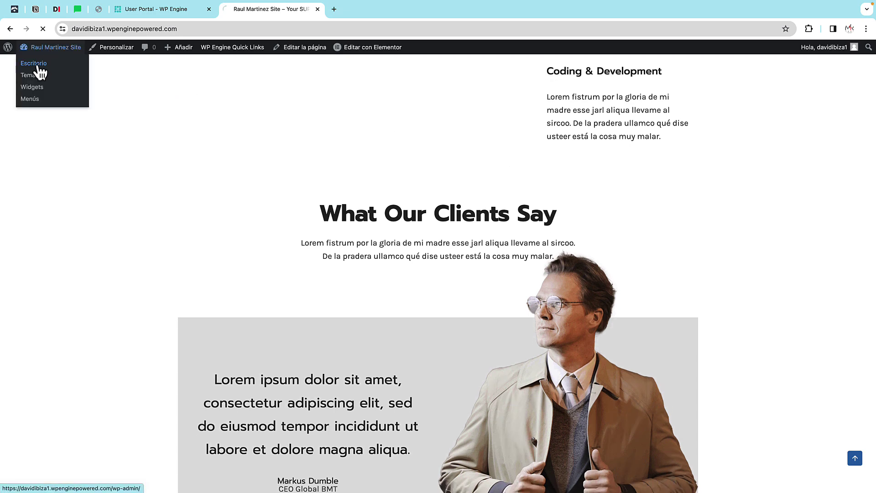
Return to the WordPress dashboard and open the public site in a separate browser tab
left_click(38, 65)
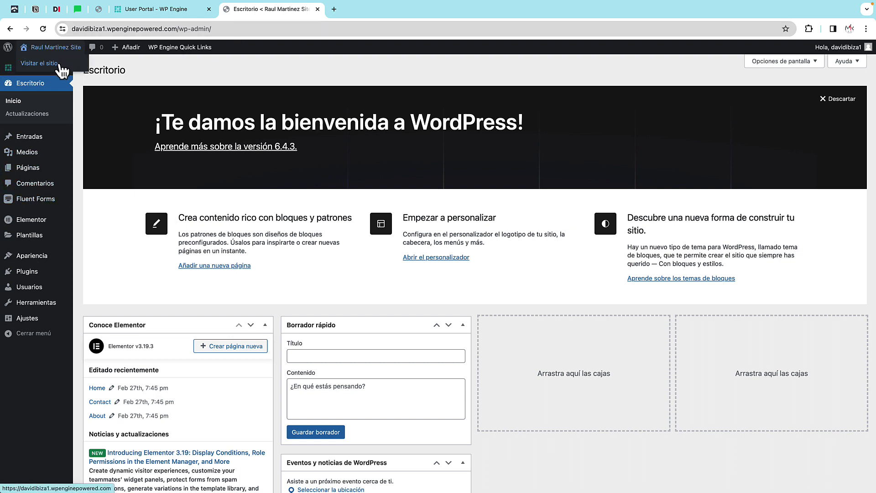
right_click(64, 62)
left_click(91, 66)
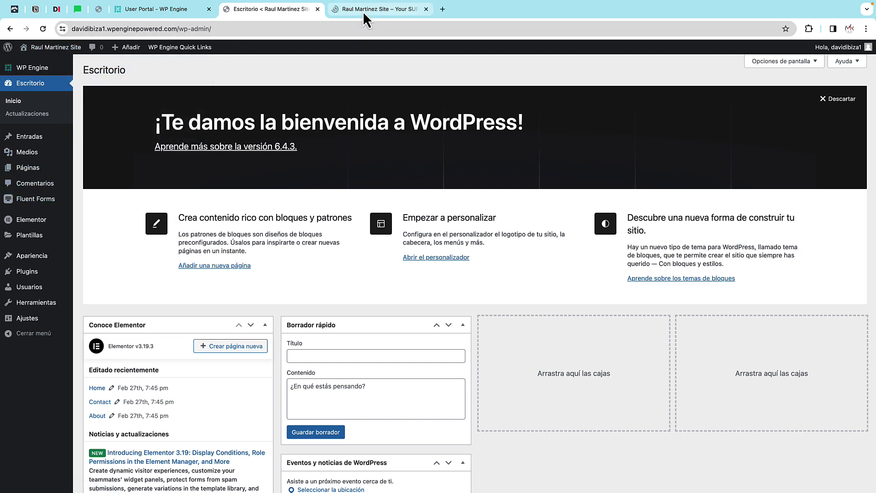
left_click(363, 12)
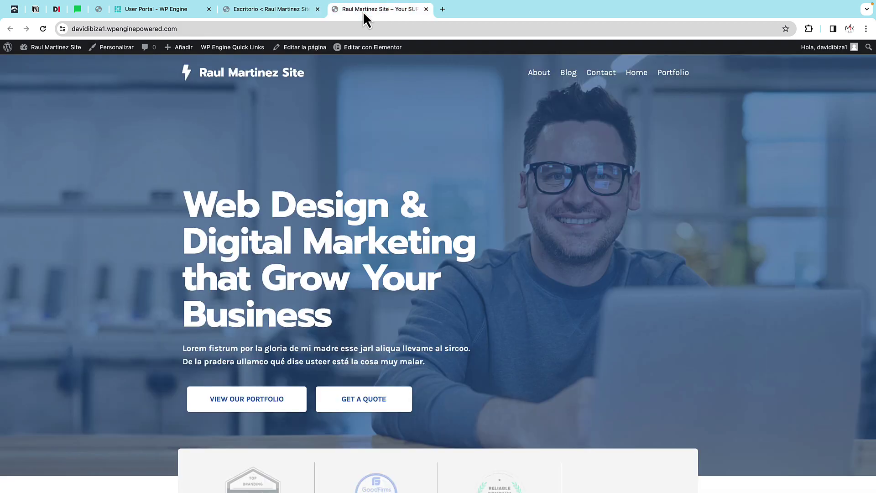
Review the imported pages list and the structure of the WebAgency Menu in the WordPress admin
left_click(292, 10)
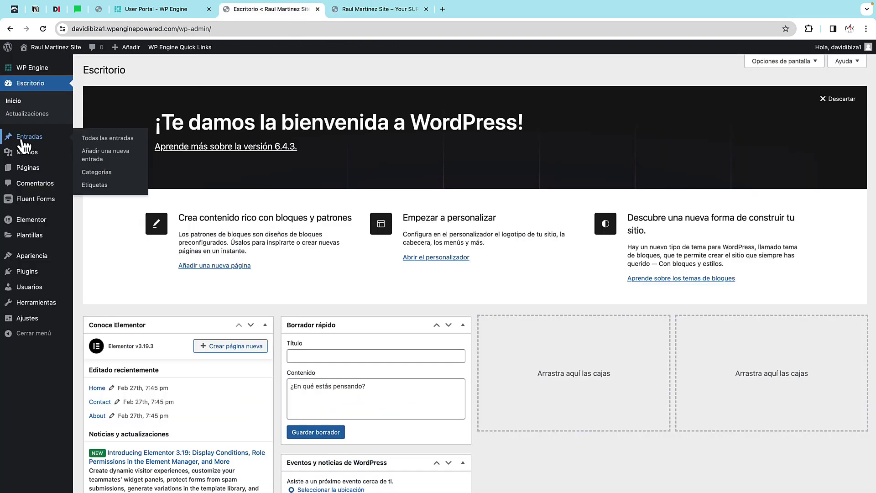
left_click(102, 169)
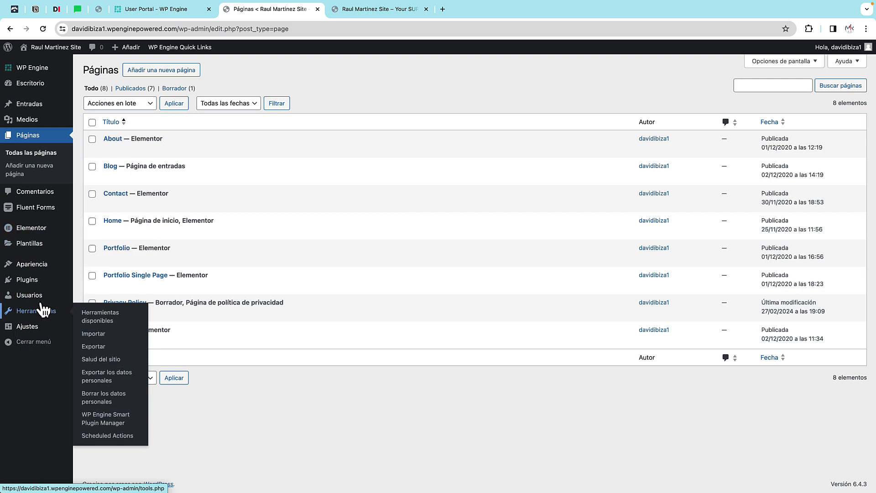
left_click(98, 312)
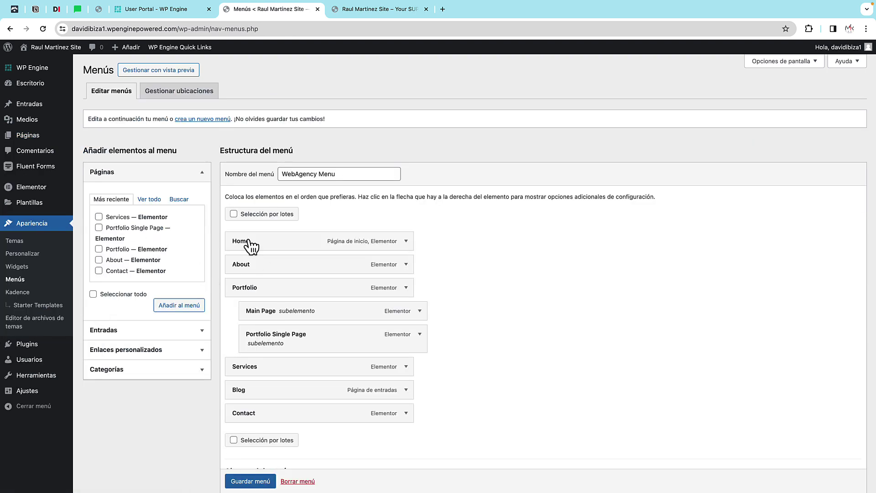
Look through the whole public home page and open the site in the theme customizer
left_click(376, 14)
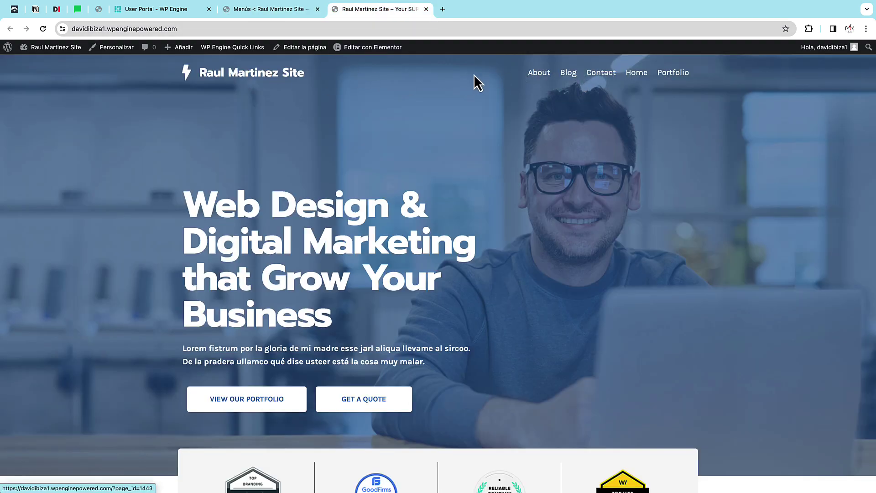
scroll(410, 101, "down", 20)
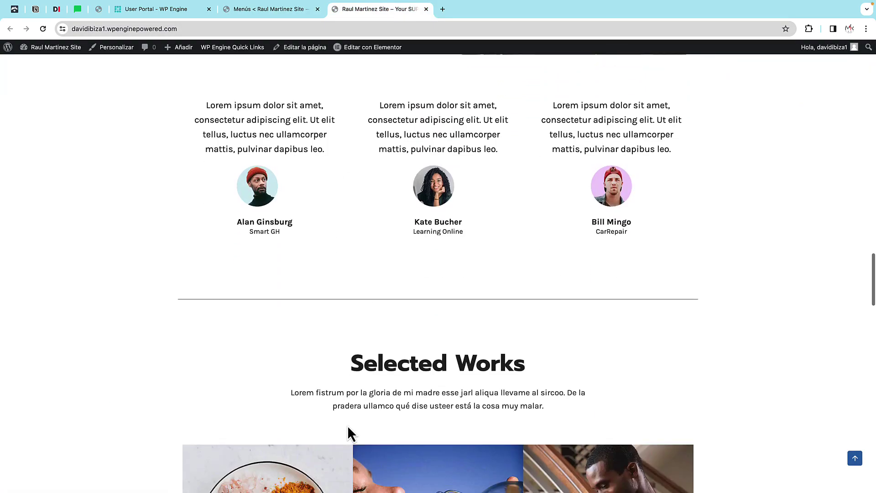
scroll(350, 434, "down", 20)
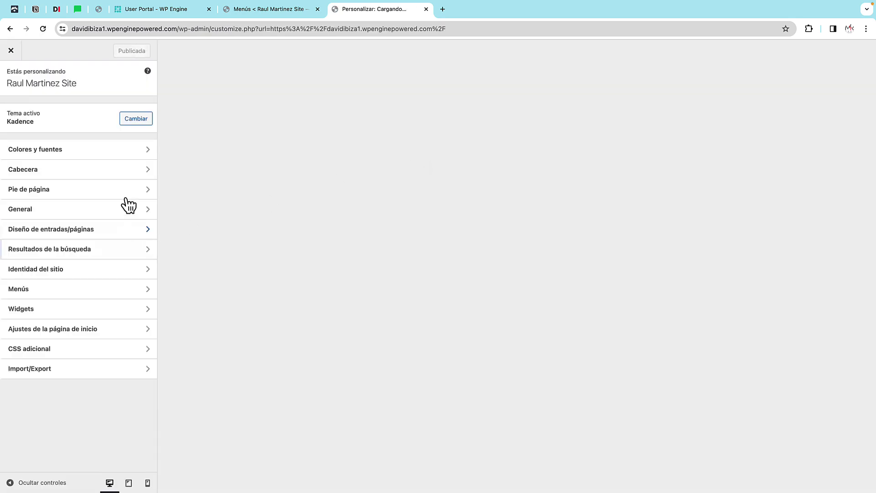
Examine the header elements and the footer widget layout in the theme customizer
left_click(88, 170)
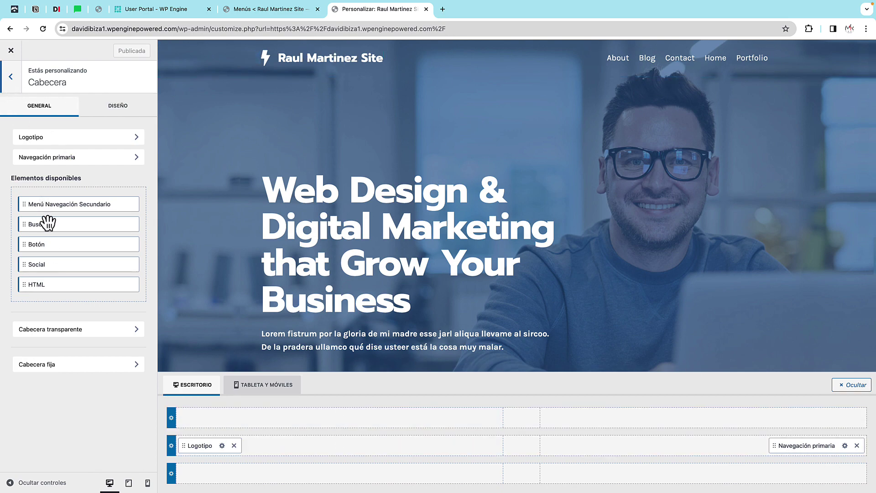
left_click(14, 76)
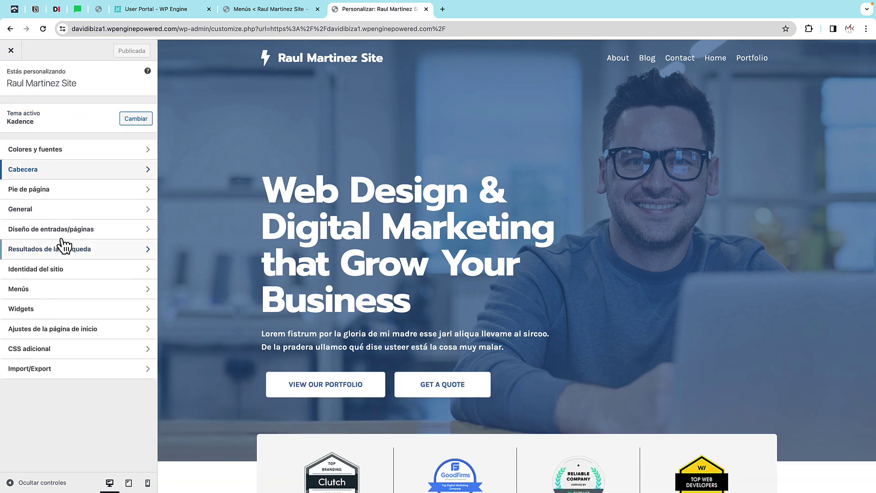
left_click(42, 187)
scroll(514, 328, "down", 10)
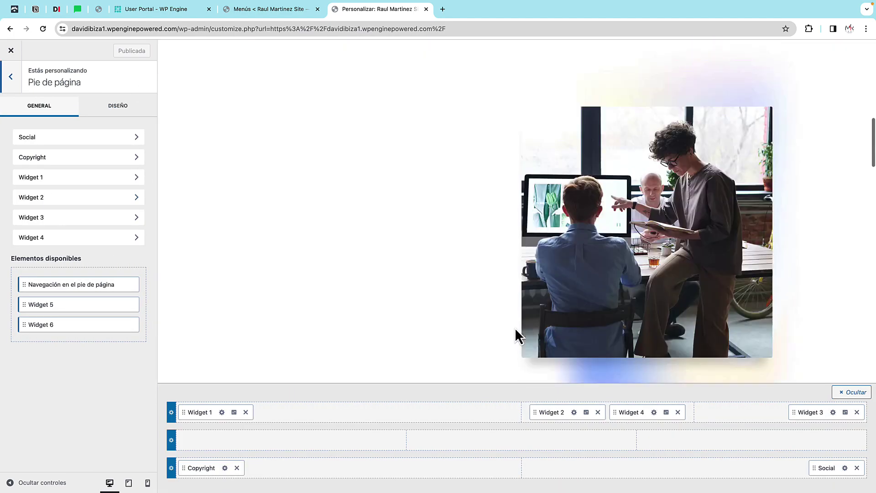
scroll(513, 327, "down", 10)
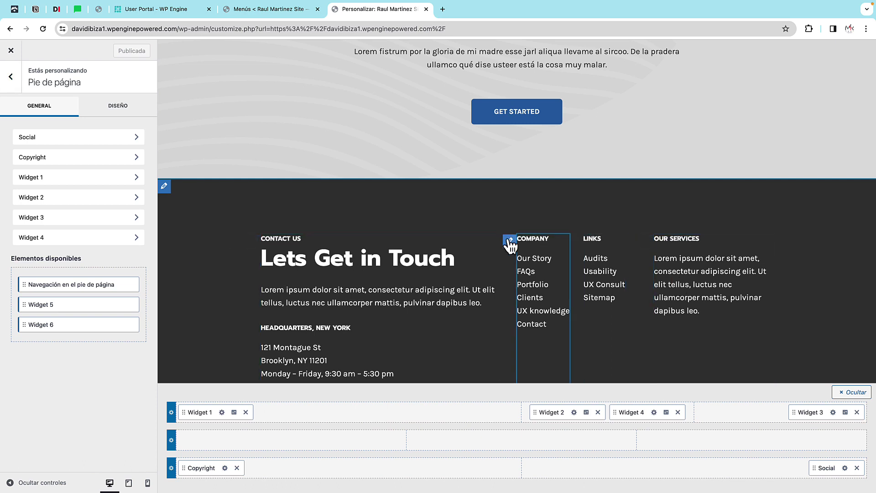
Open the footer's Company text widget, dismiss the block widgets welcome, select the widget title and leave the customizer
left_click(510, 242)
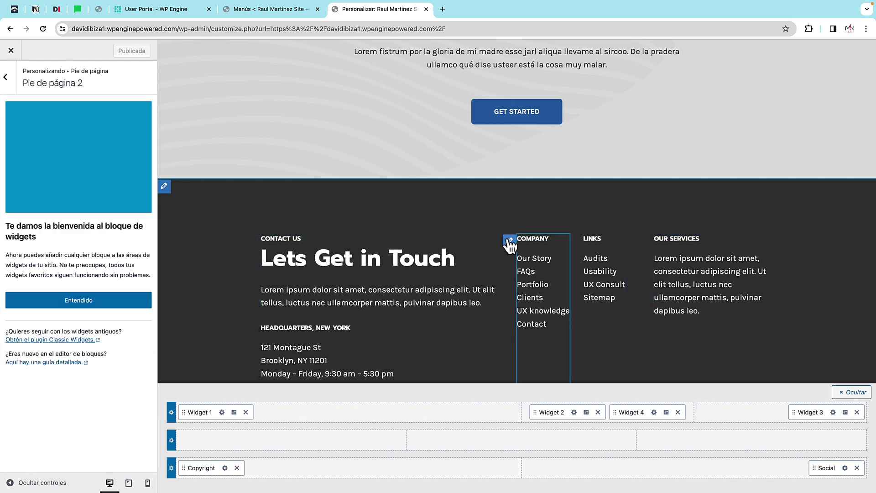
left_click(64, 301)
double_click(31, 200)
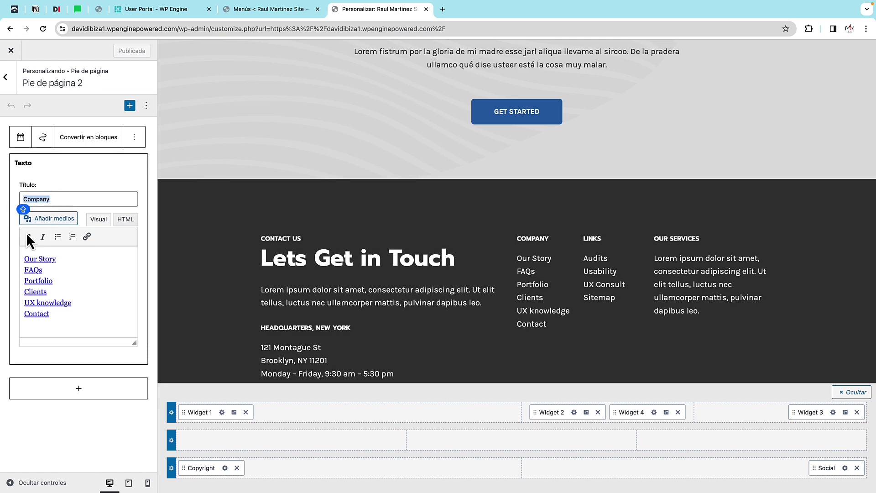
left_click(16, 65)
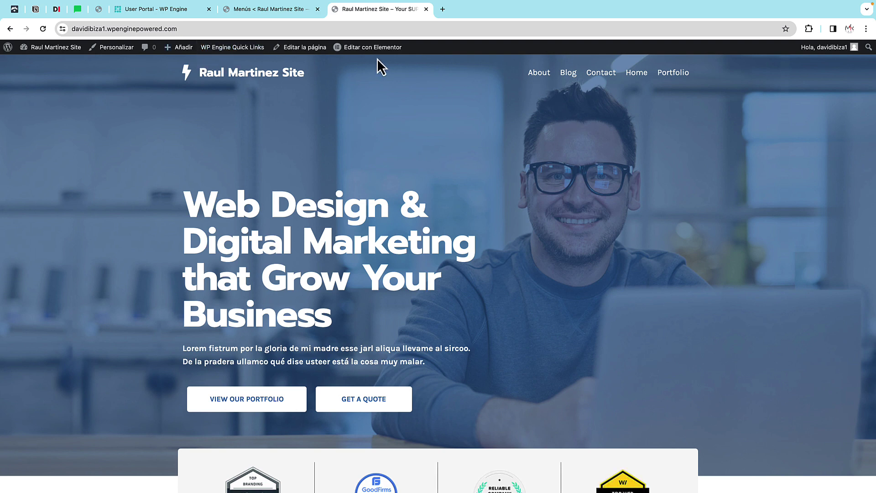
Open the home page in Elementor, dismiss the notification, inspect the main heading's content settings and close the editor tab
mouse_move(379, 52)
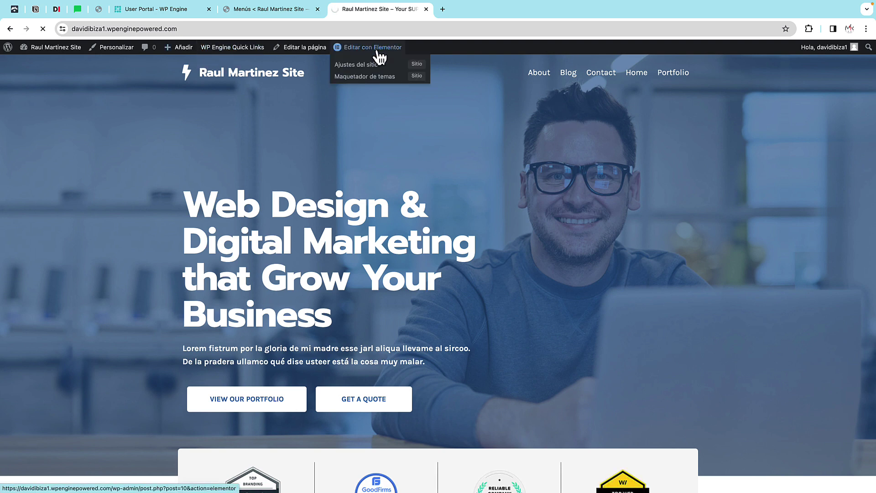
left_click(377, 51)
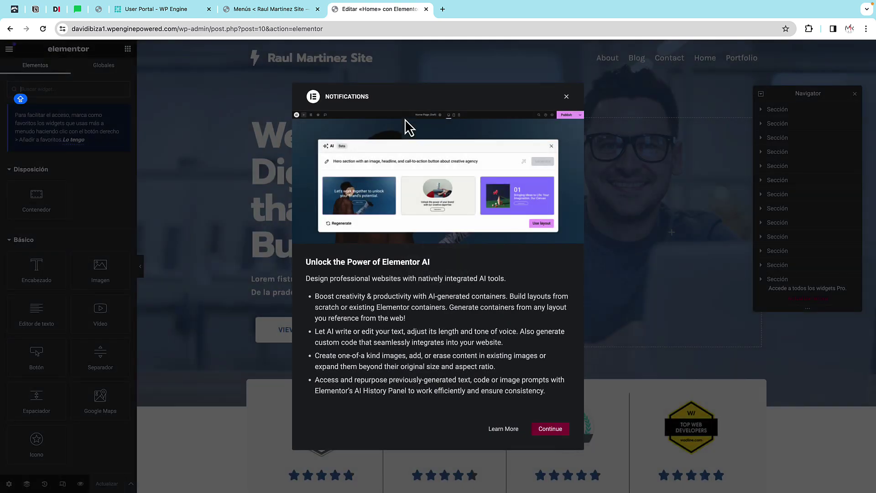
left_click(567, 97)
left_click(364, 156)
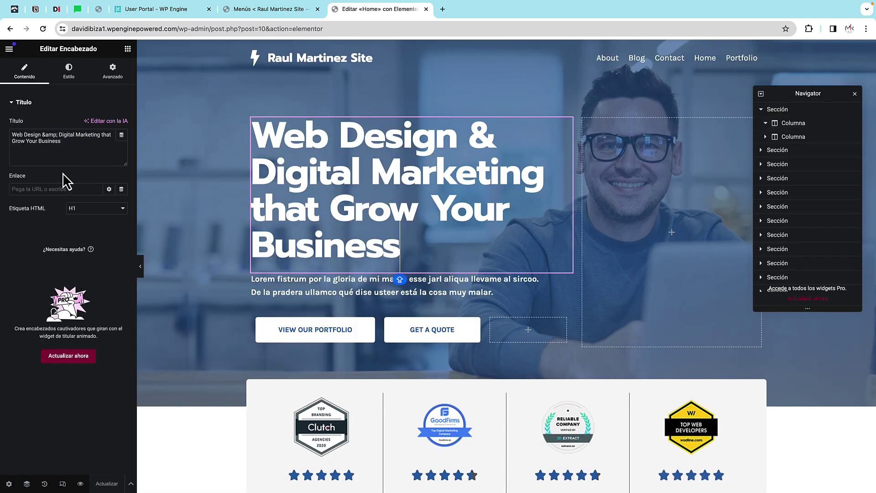
key("super+w")
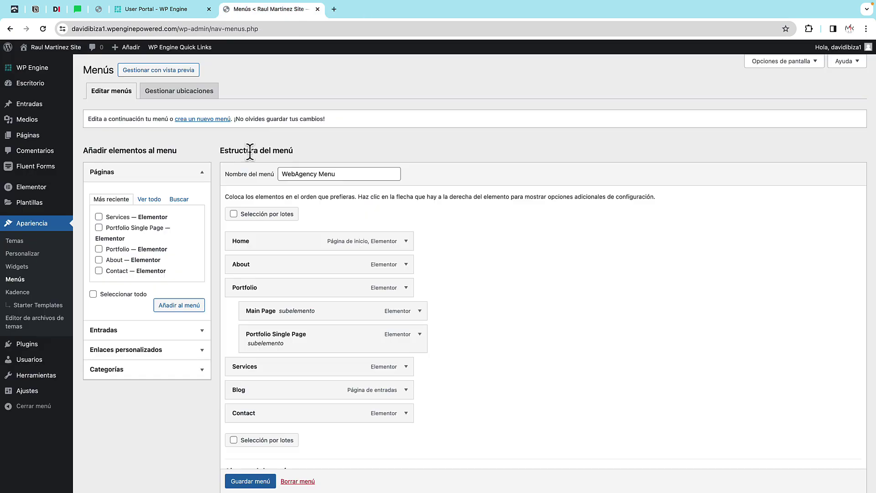
Switch to the WP Engine User Portal and open its main dashboard
left_click(167, 10)
left_click(44, 183)
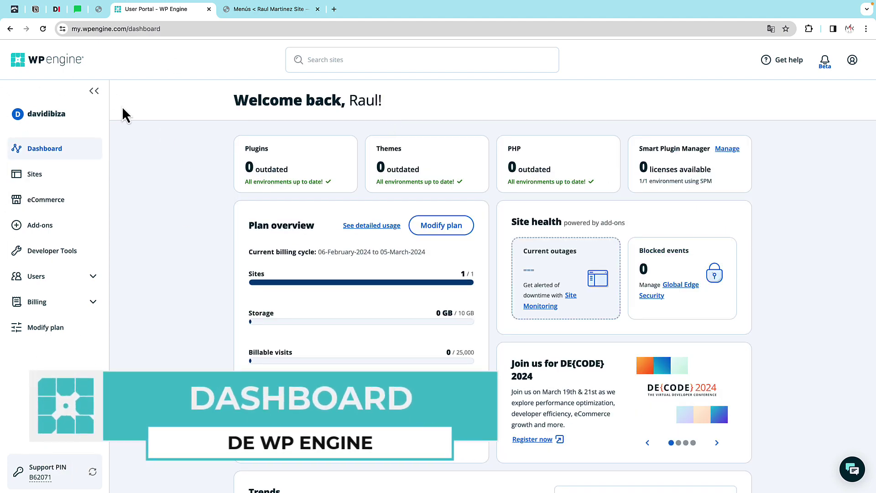
Examine the WP Engine dashboard's plan overview, site health, trends, recent account activity, top environments and insights sections
left_click(280, 10)
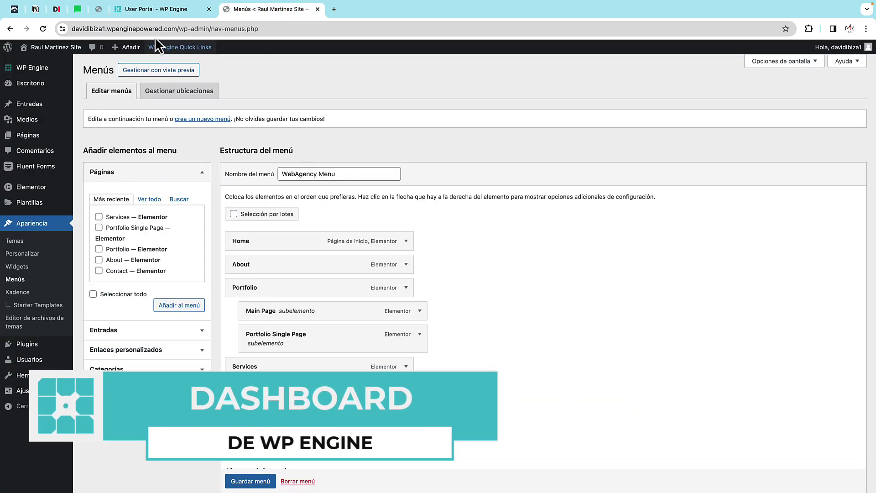
left_click(172, 11)
left_click(34, 154)
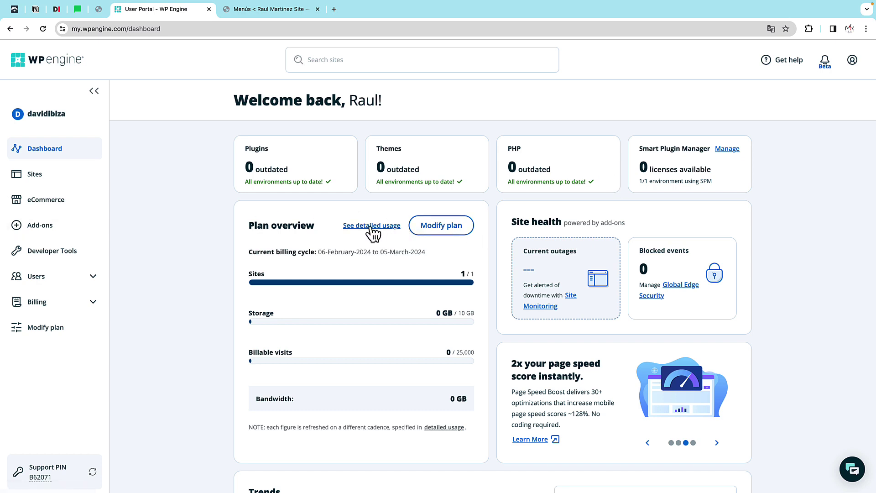
scroll(363, 236, "down", 1)
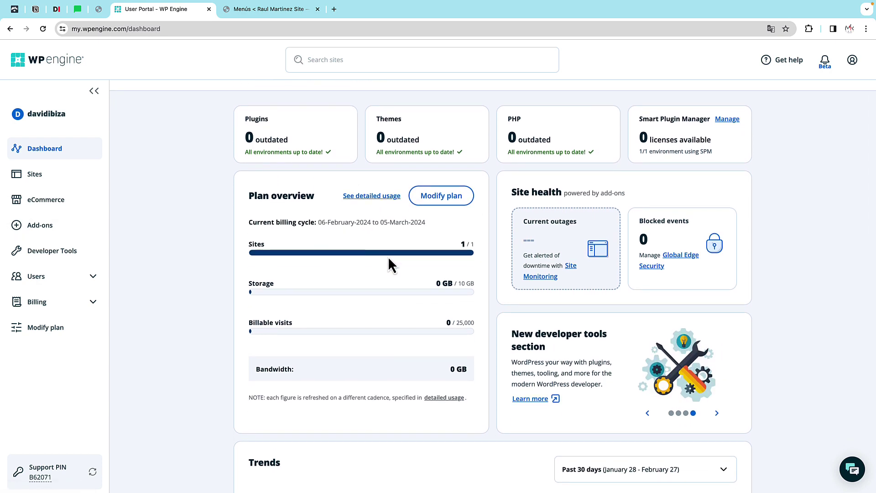
scroll(333, 301, "down", 1)
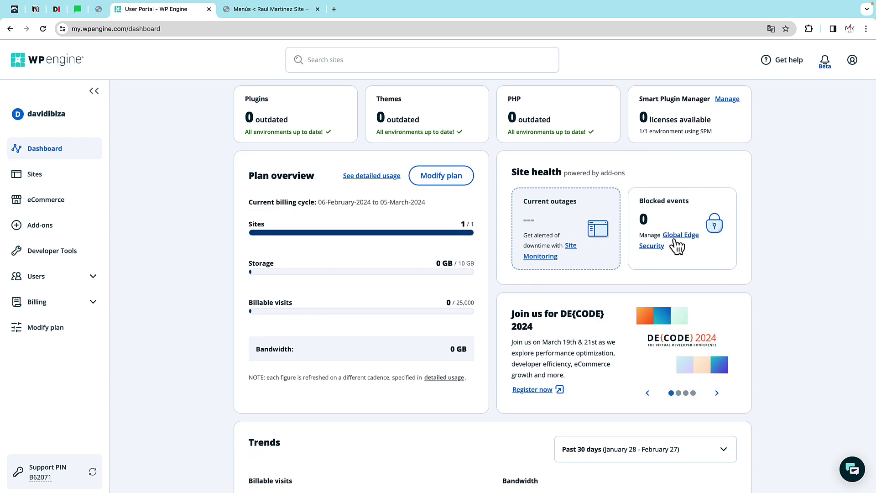
scroll(579, 227, "down", 6)
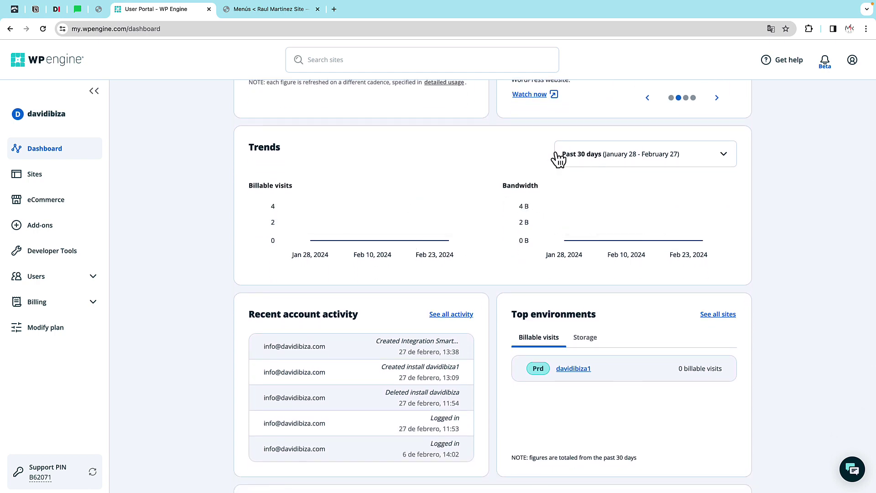
scroll(410, 237, "down", 6)
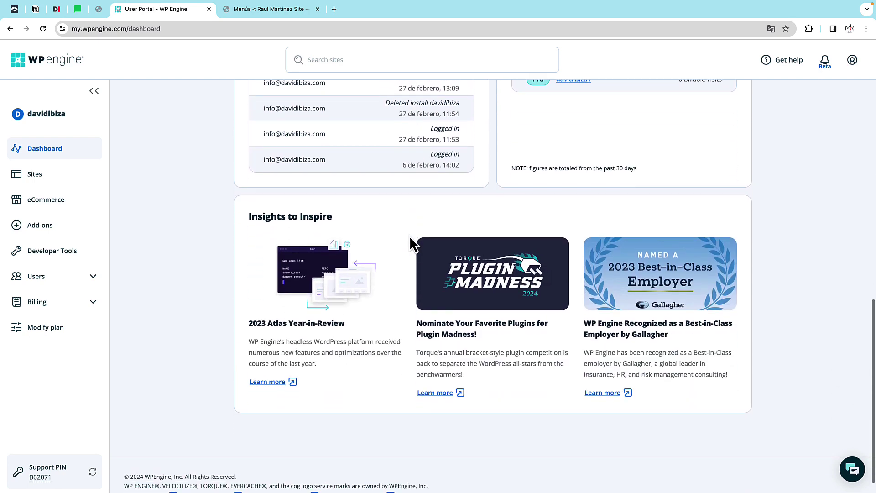
scroll(410, 236, "up", 5)
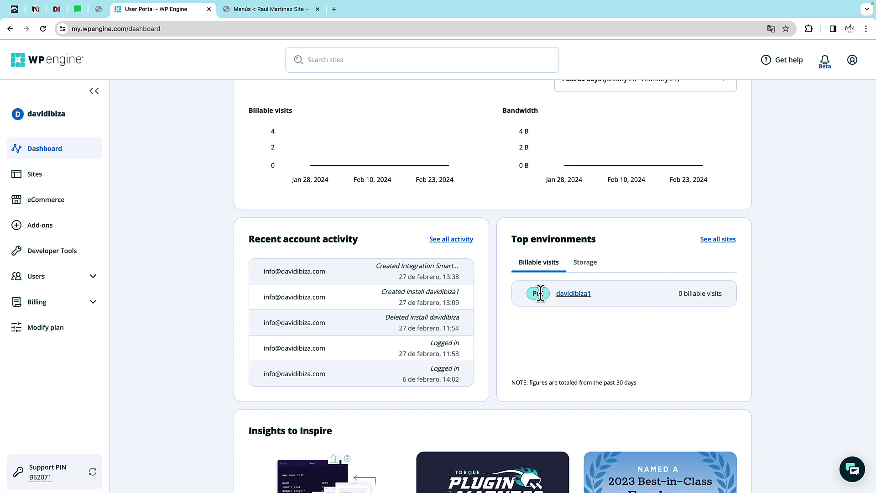
scroll(577, 299, "down", 5)
View the My Sites list and examine the eCommerce hosting features and benefits
left_click(45, 177)
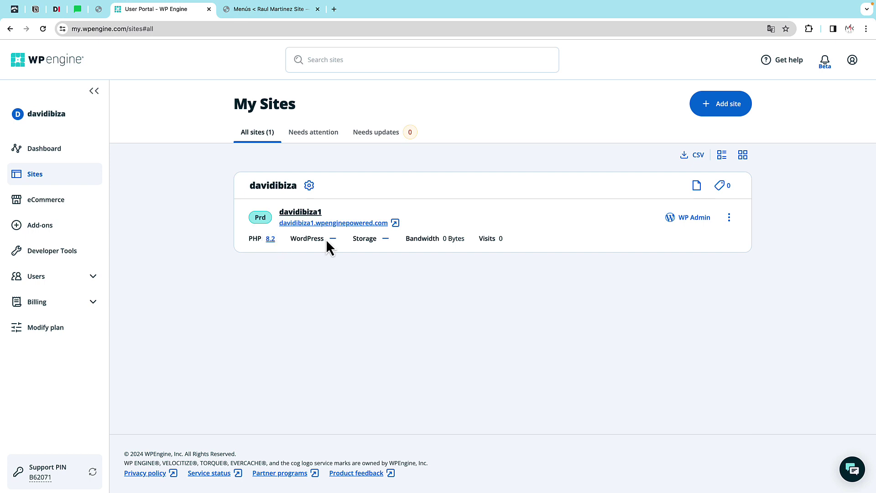
left_click(50, 209)
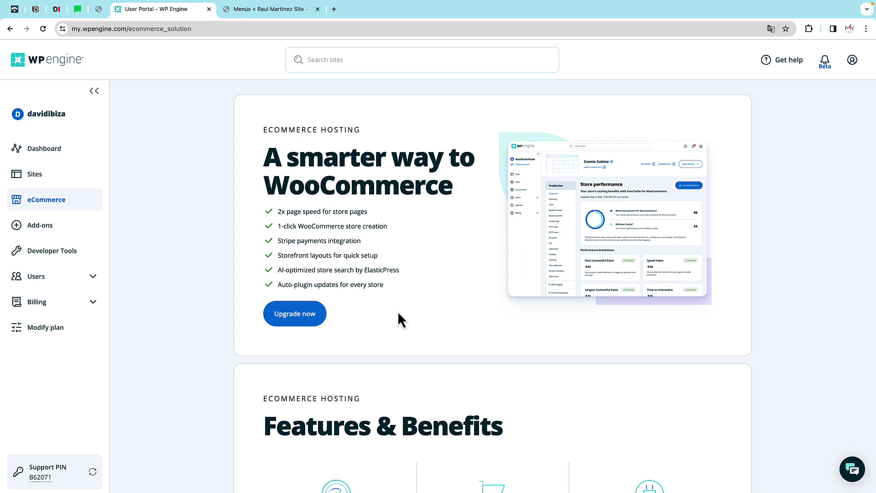
scroll(399, 312, "down", 1)
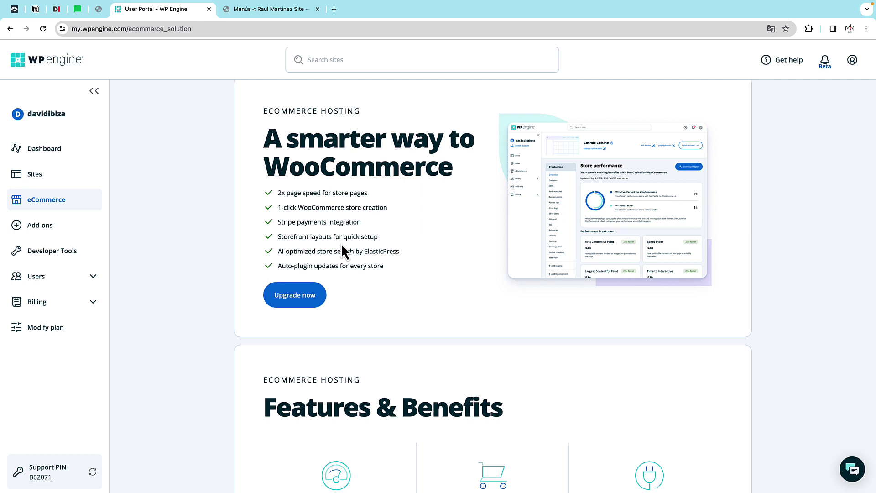
scroll(343, 250, "down", 7)
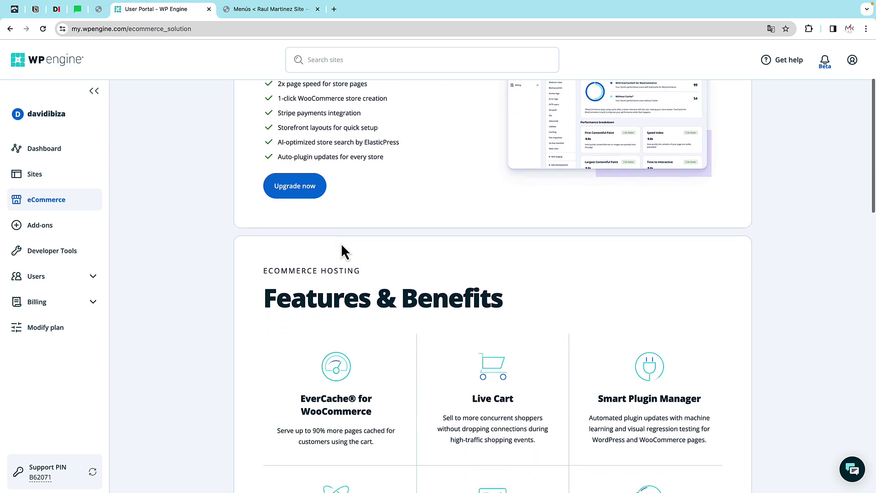
scroll(341, 243, "down", 5)
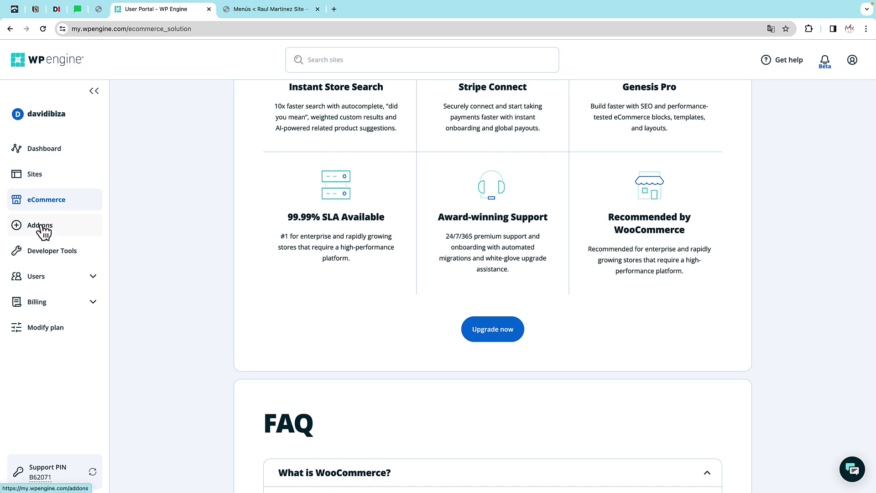
Browse the WP Engine add-ons catalogue under the Enabled, All and Available filters
left_click(44, 231)
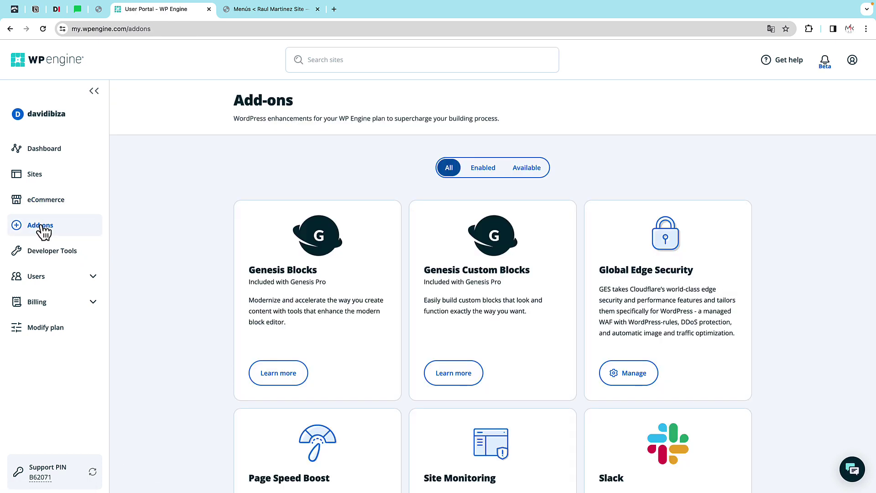
scroll(504, 233, "down", 2)
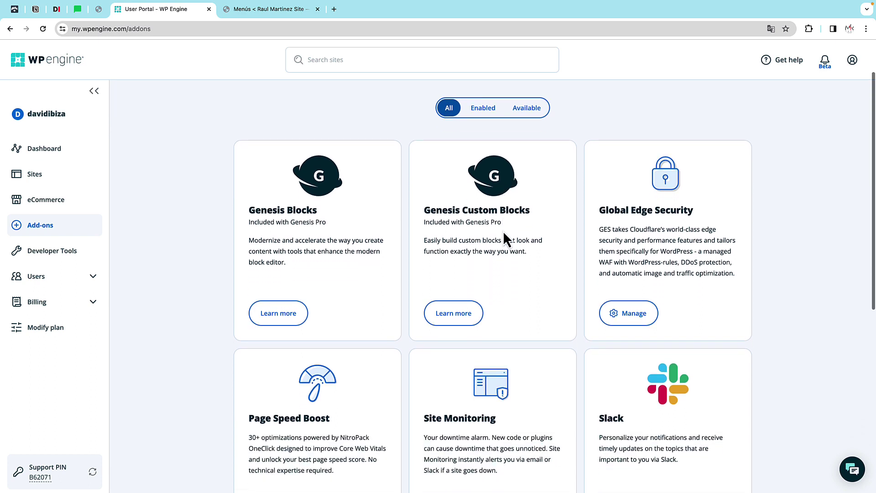
scroll(503, 231, "up", 1)
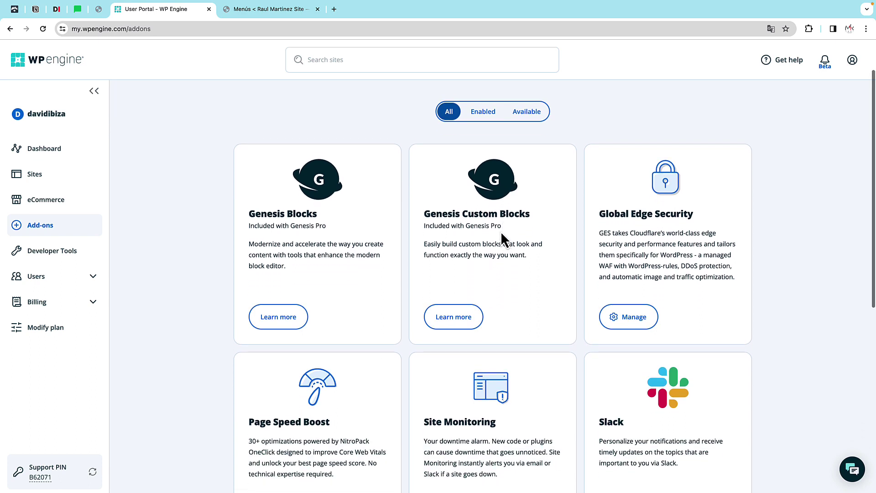
left_click(489, 117)
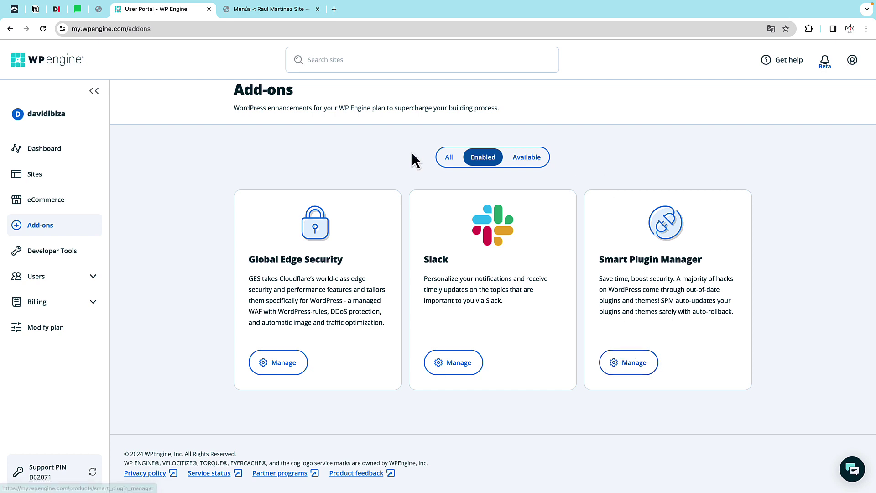
left_click(449, 158)
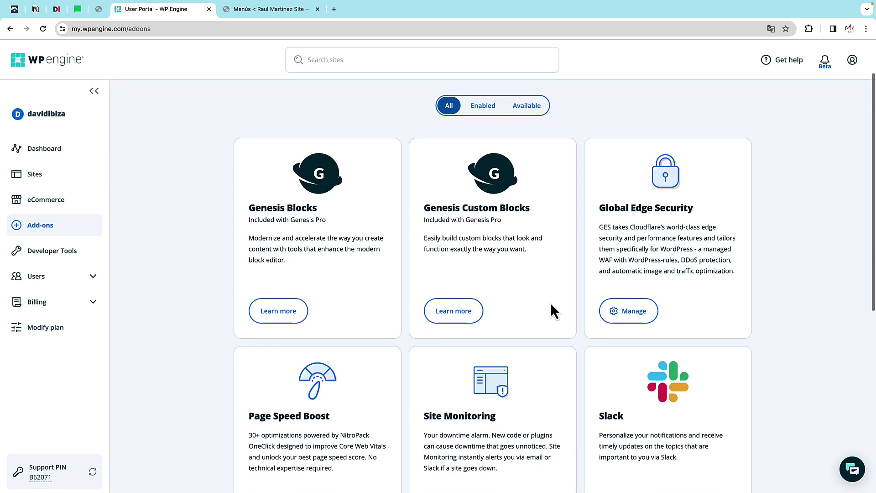
scroll(530, 205, "down", 2)
scroll(508, 175, "up", 3)
left_click(527, 175)
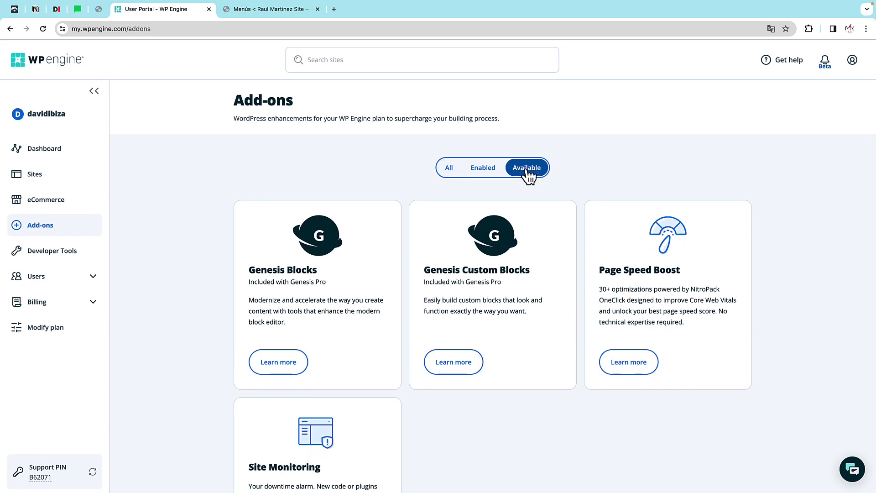
scroll(525, 179, "down", 1)
scroll(525, 179, "down", 4)
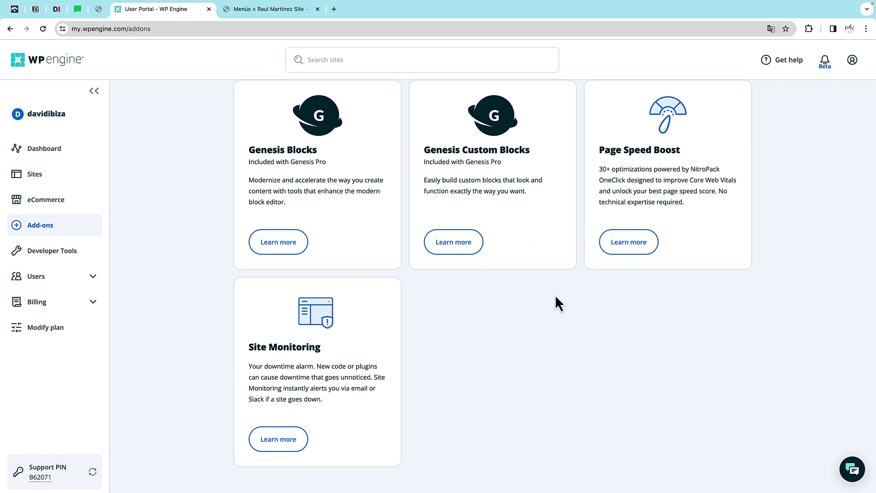
key("alt+Left")
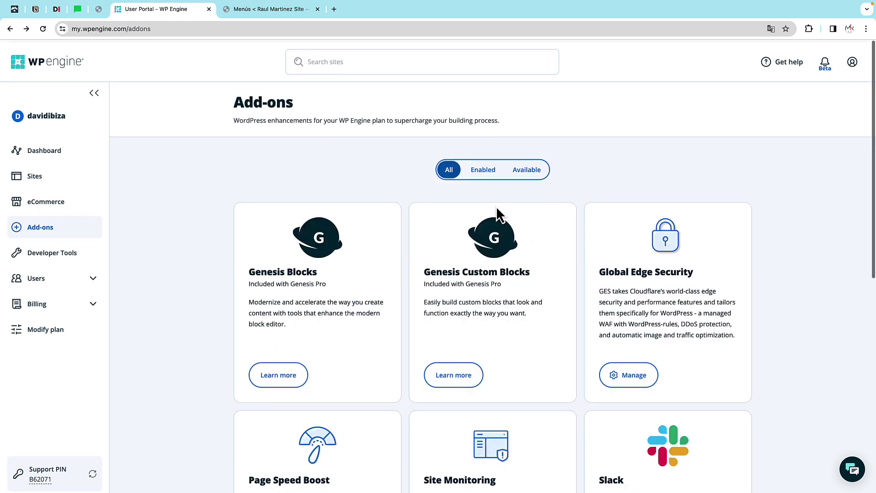
Open the enabled Slack add-on's management page in a new tab, view its Add to Slack sign-in page and close that page
left_click(485, 174)
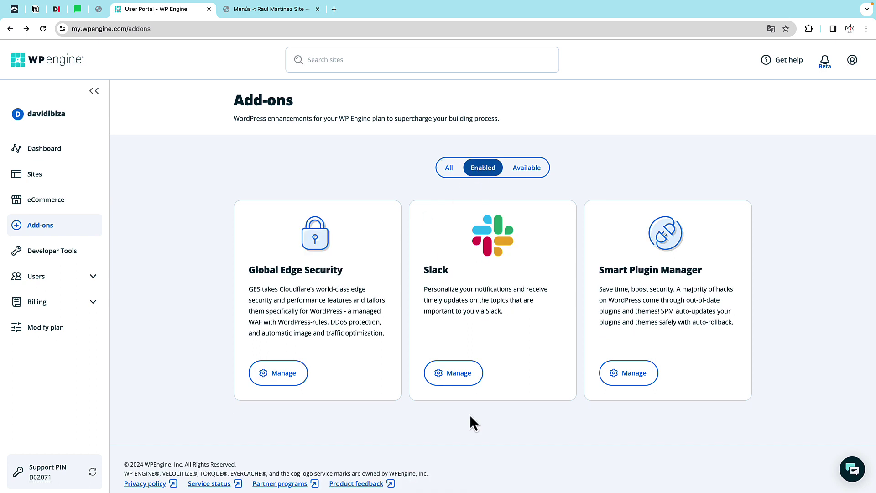
right_click(450, 377)
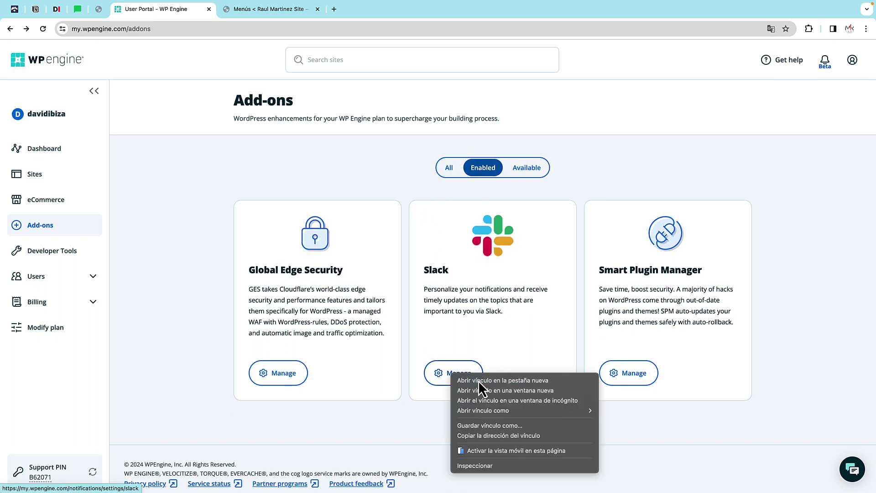
left_click(478, 380)
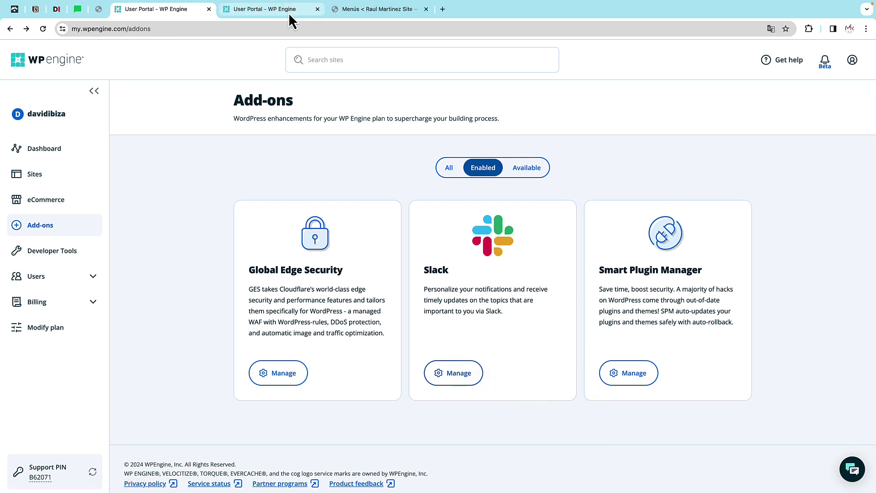
left_click(283, 14)
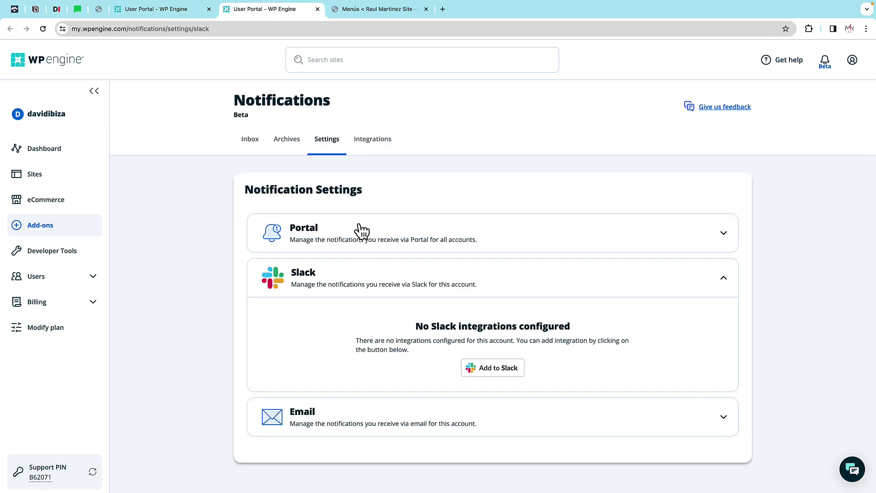
scroll(363, 254, "down", 3)
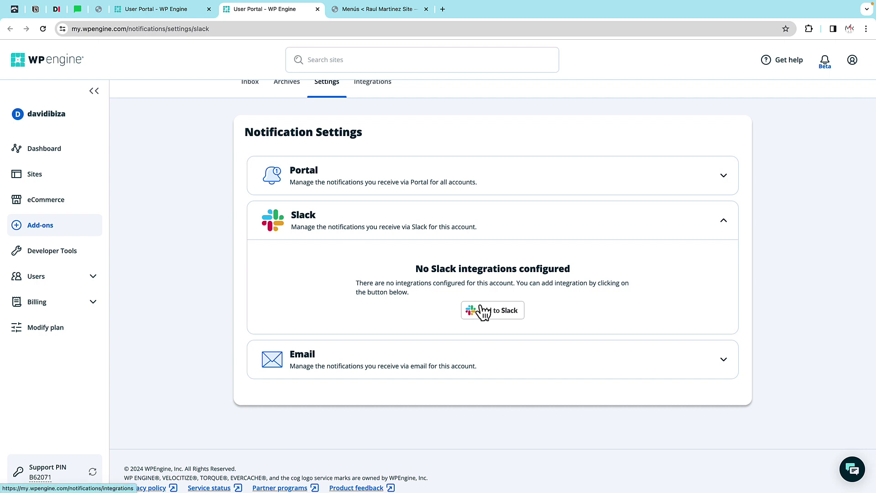
left_click(493, 314)
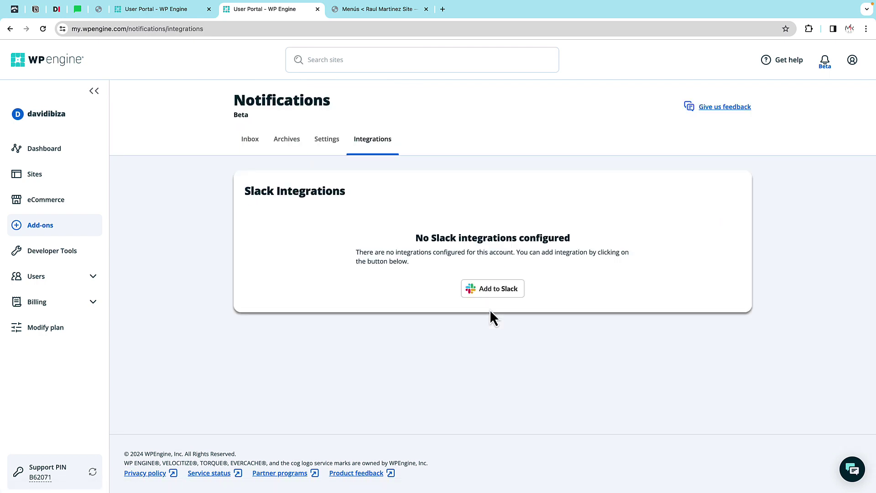
left_click(487, 291)
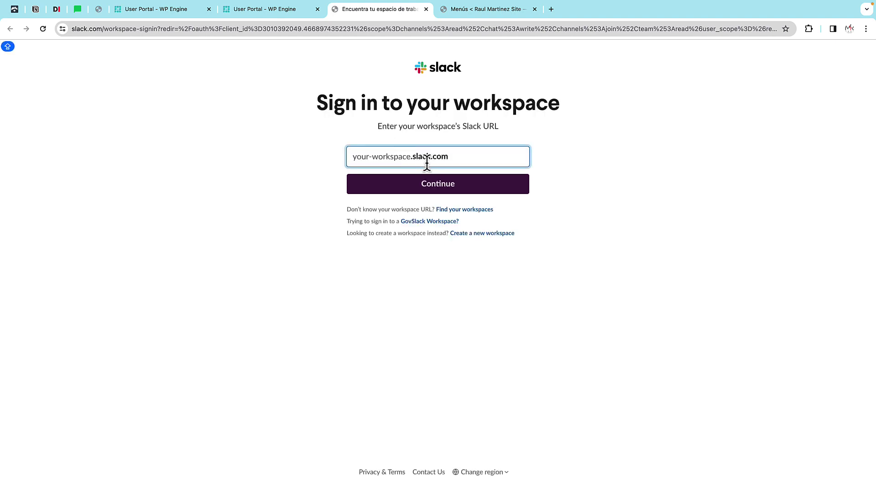
left_click(426, 10)
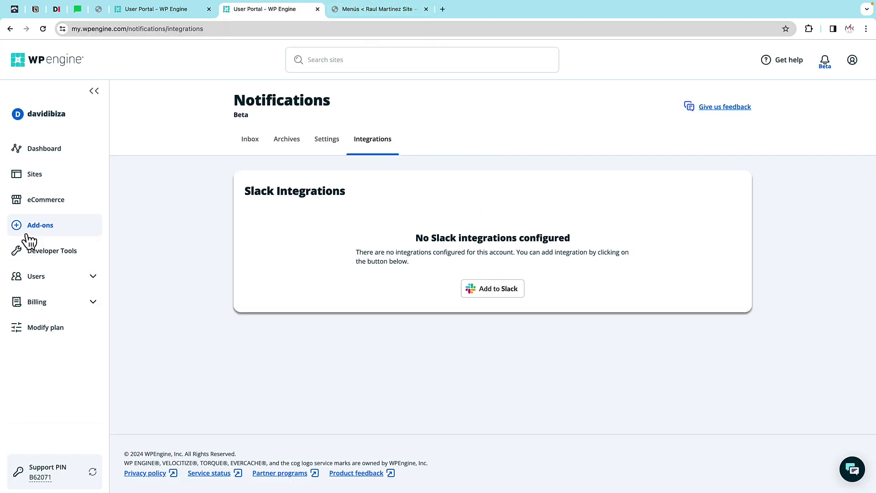
Return to the enabled add-ons and open the production environment's settings in Smart Plugin Manager
left_click(47, 230)
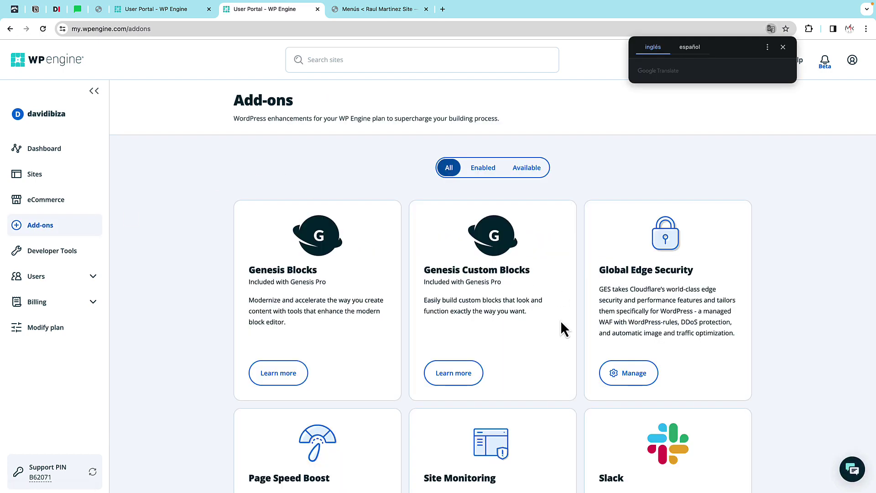
scroll(589, 338, "down", 1)
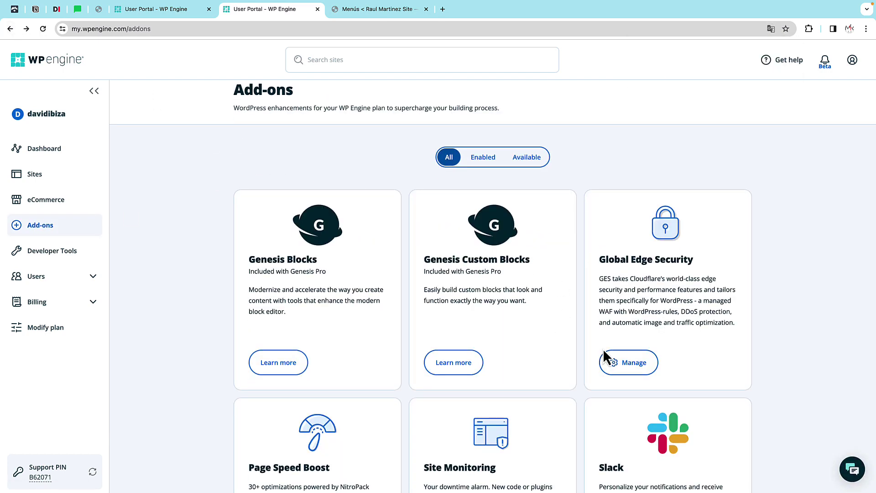
left_click(483, 164)
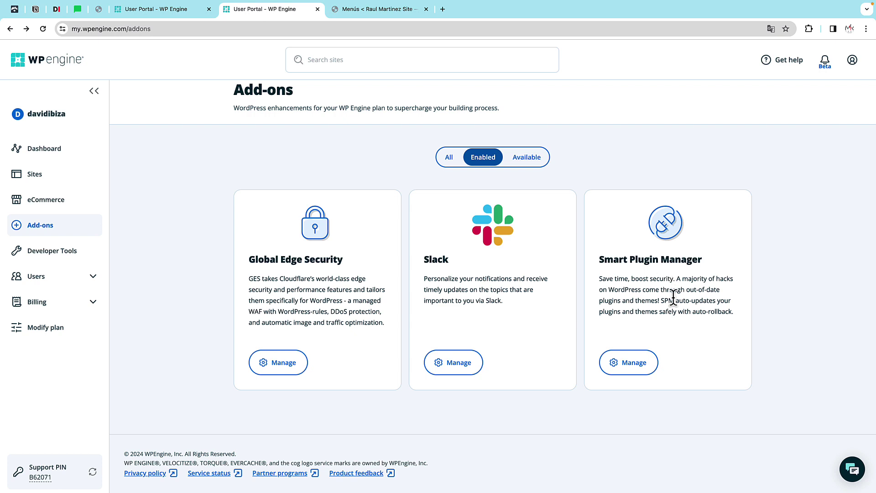
left_click(635, 364)
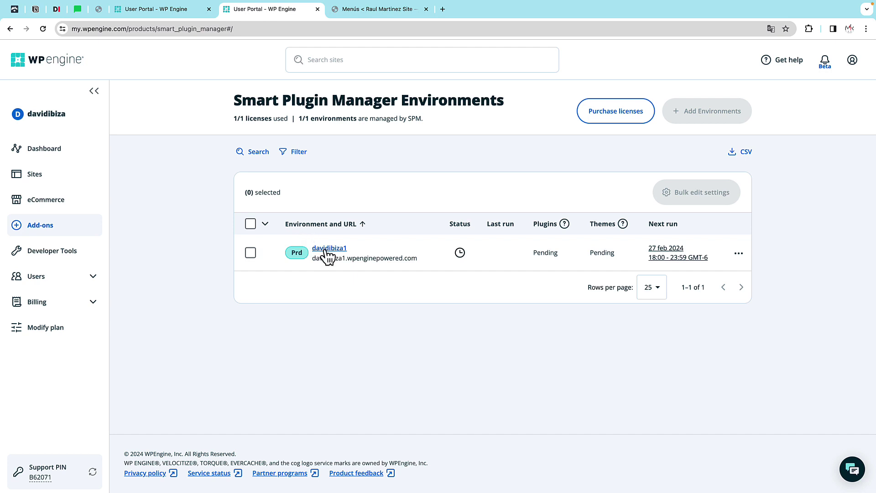
left_click(375, 226)
scroll(347, 192, "down", 3)
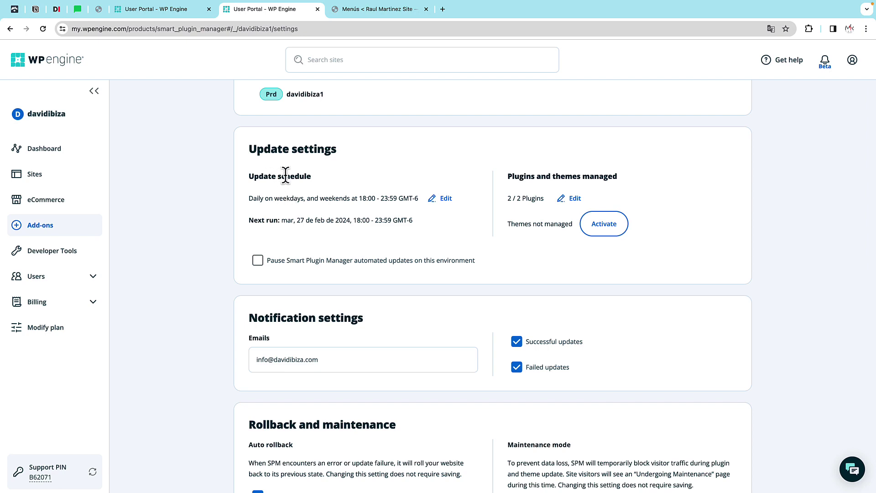
Open the plugin update schedule and examine its update frequency, allowed days, update window and selected-days sections
left_click(443, 199)
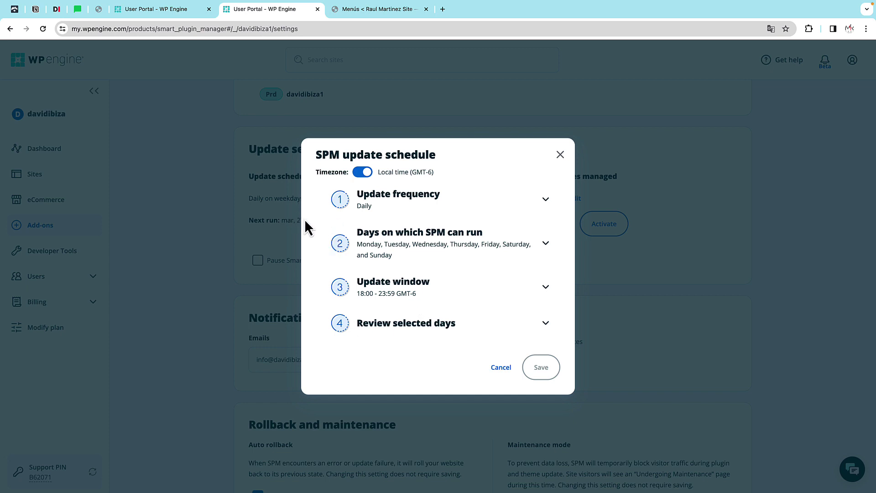
left_click(545, 199)
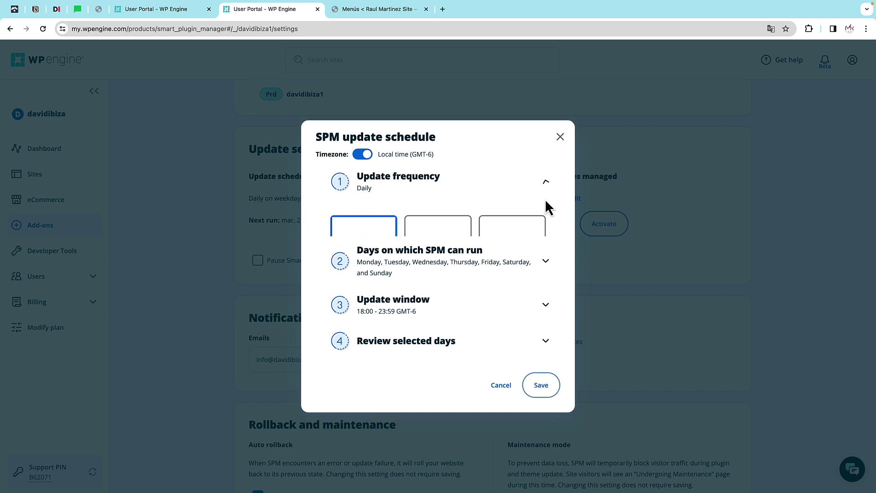
left_click(546, 144)
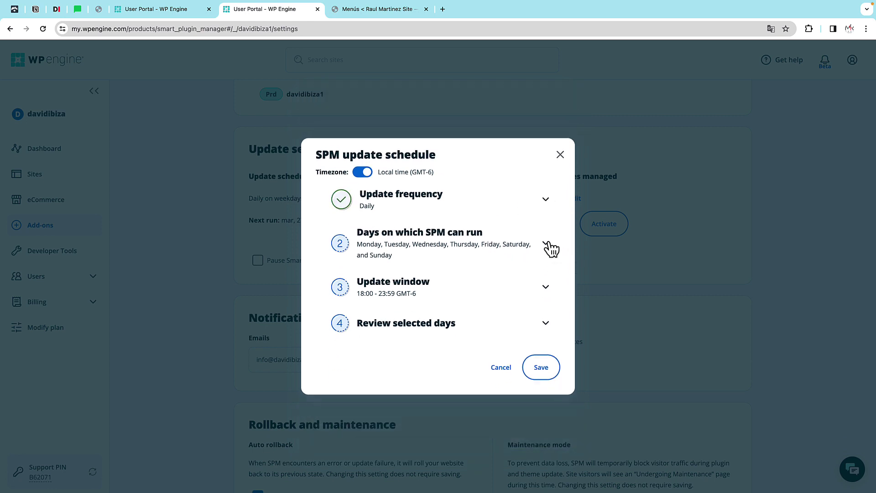
left_click(549, 244)
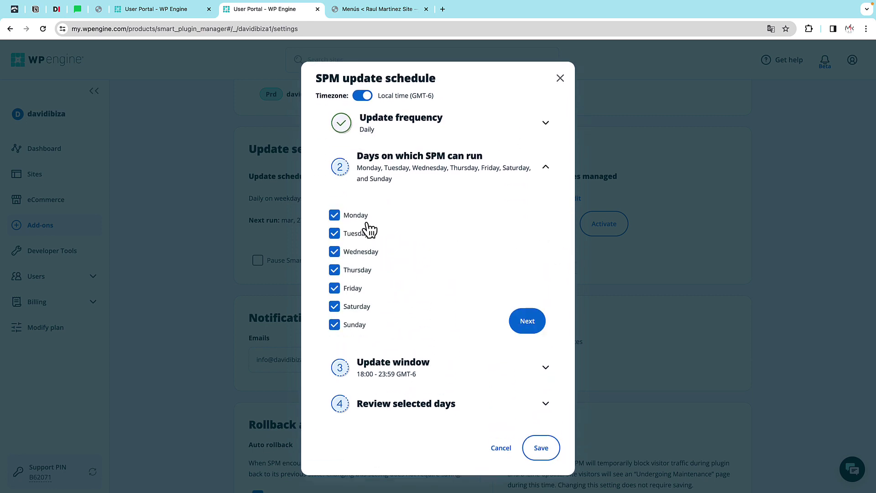
left_click(548, 168)
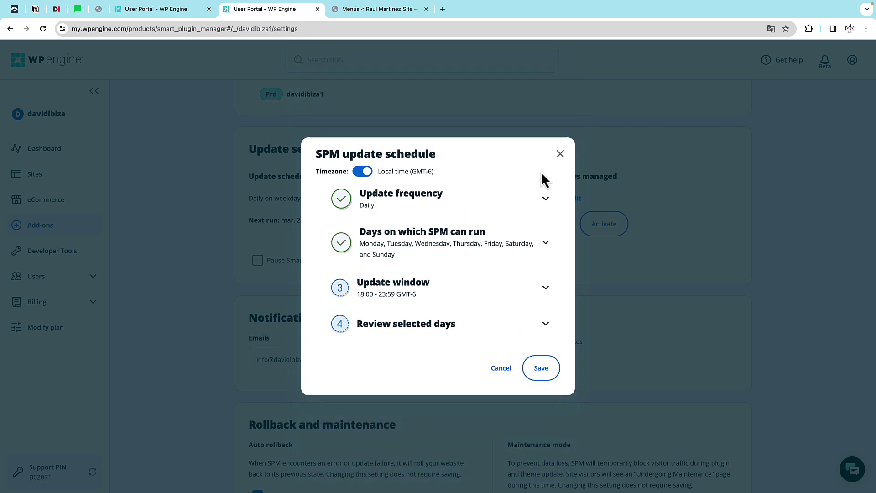
left_click(547, 288)
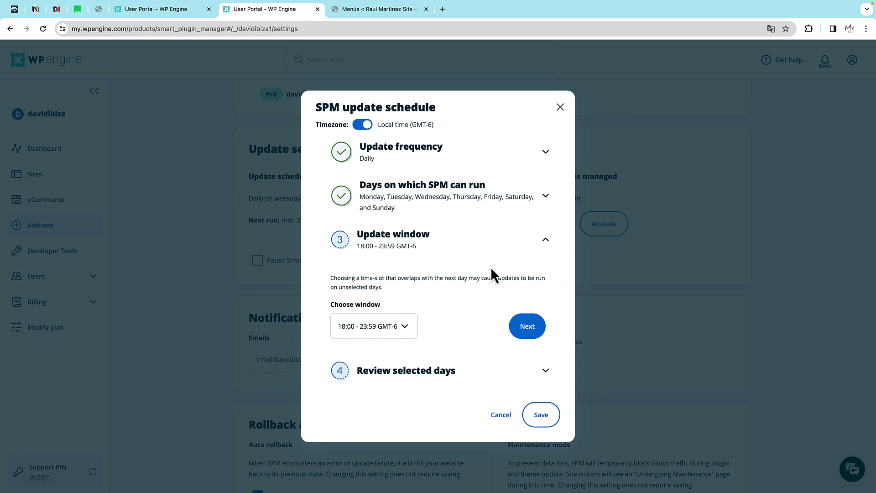
left_click(547, 242)
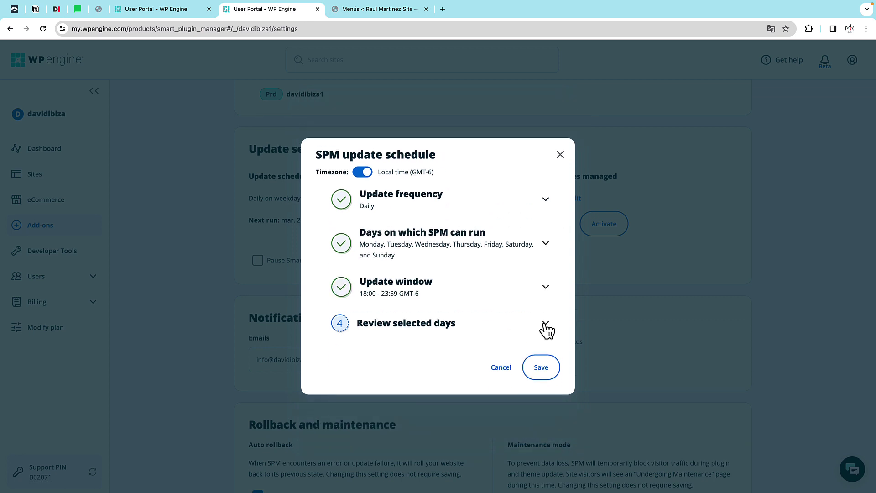
left_click(540, 320)
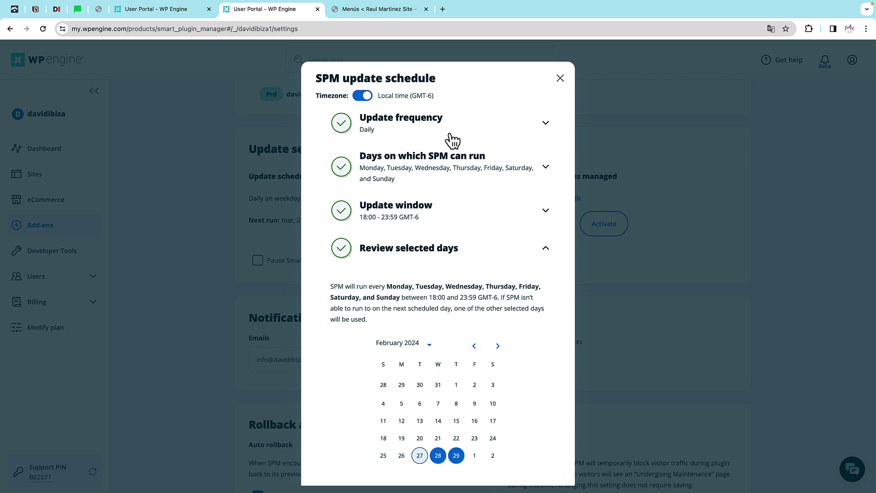
Switch the schedule's timezone to UTC and back to local time, review the selected-days calendar and close the schedule without saving
left_click(417, 97)
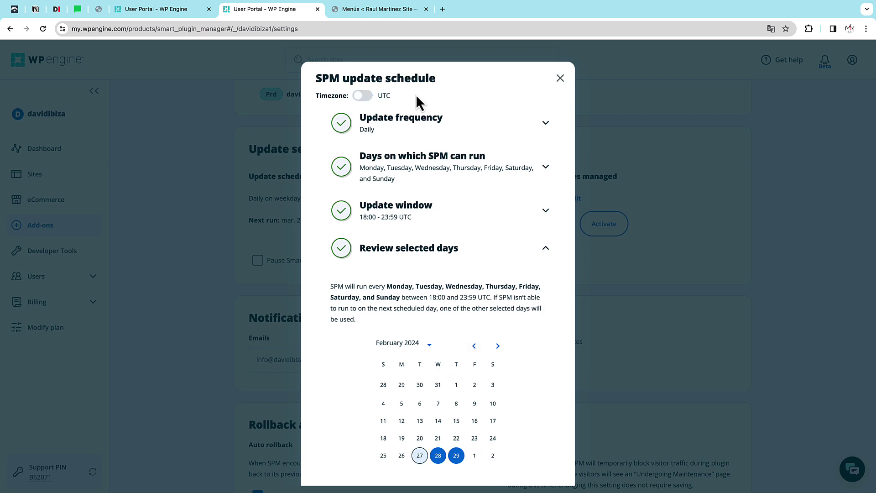
left_click(364, 95)
scroll(502, 183, "down", 3)
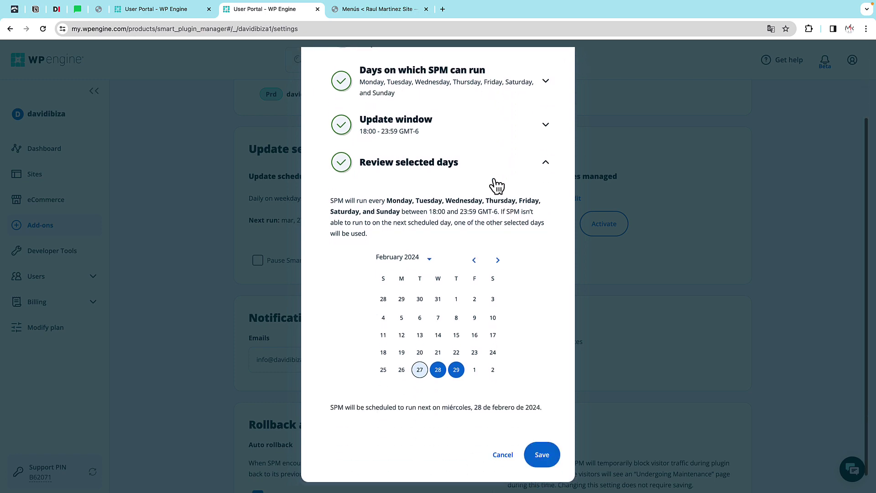
scroll(495, 187, "up", 3)
scroll(495, 189, "down", 3)
scroll(495, 189, "up", 5)
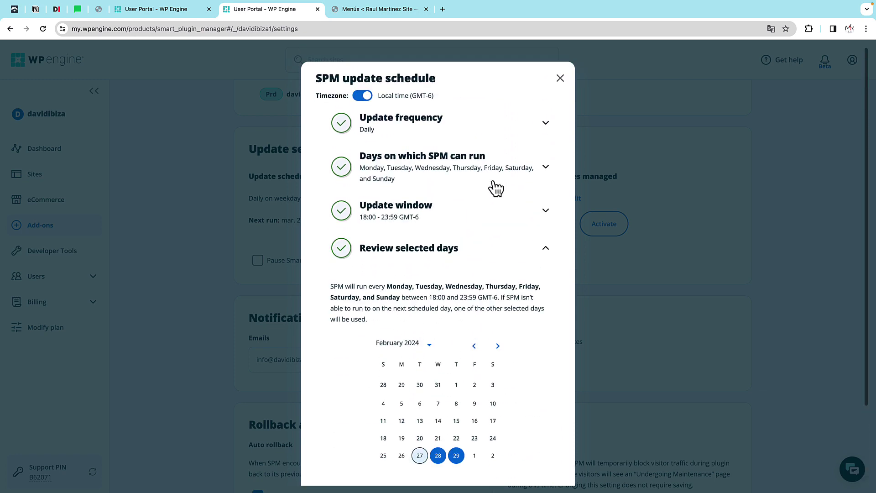
left_click(561, 81)
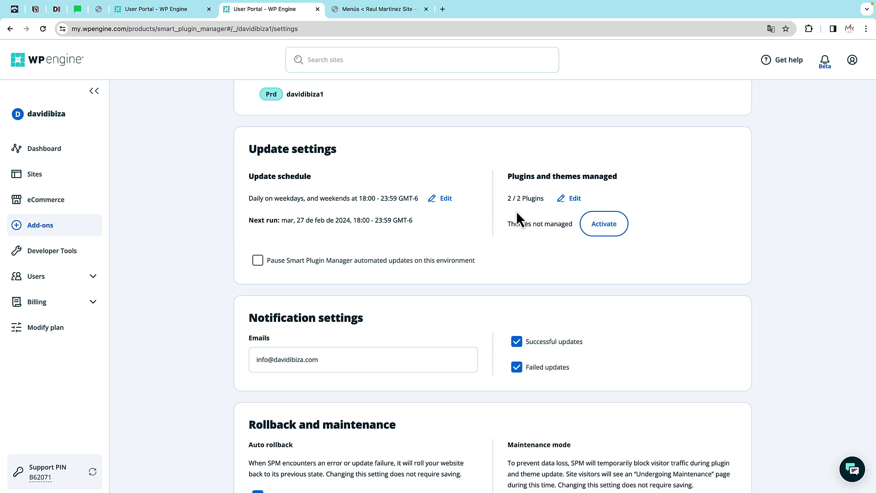
Examine the notification, rollback and maintenance, and sitemap override settings of Smart Plugin Manager
scroll(561, 247, "down", 1)
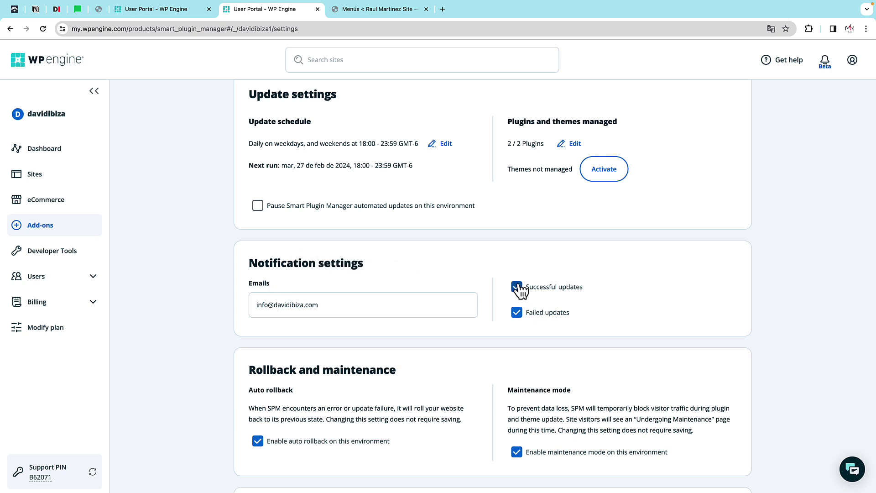
scroll(527, 315, "down", 3)
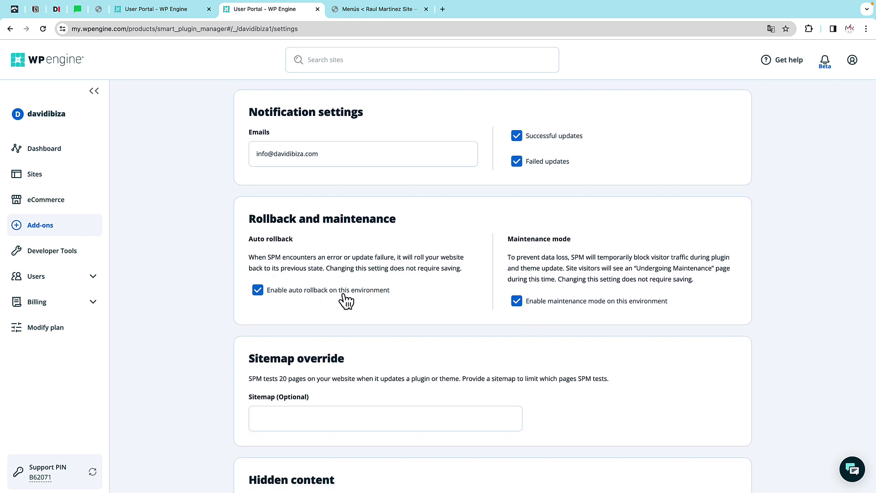
scroll(344, 295, "down", 1)
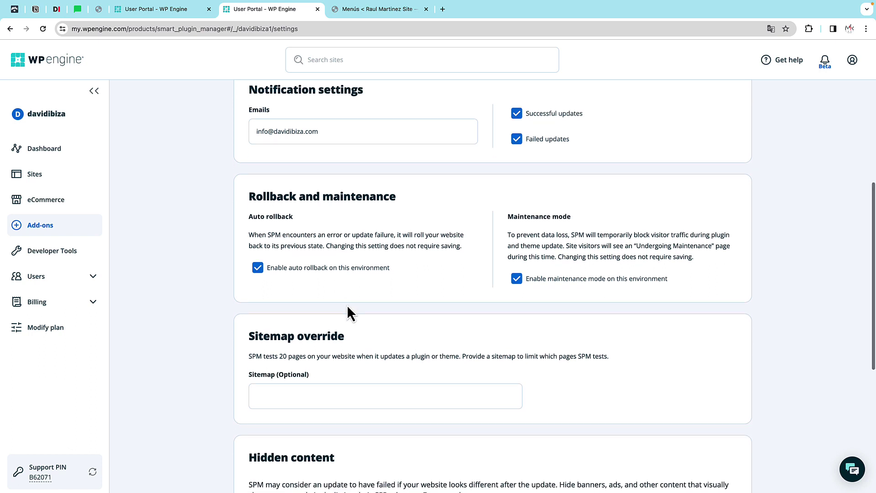
scroll(347, 305, "up", 10)
Return to the Add-ons catalogue and look through all add-ons down to Smart Plugin Manager
left_click(50, 232)
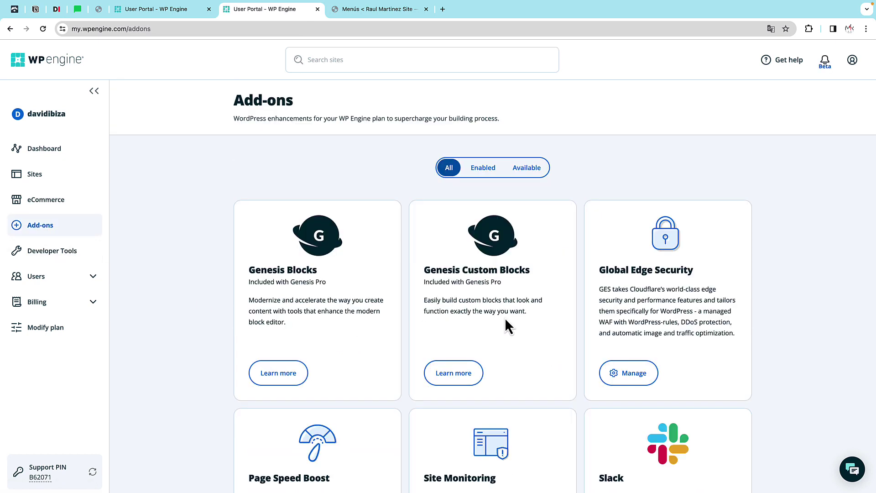
scroll(499, 328, "down", 1)
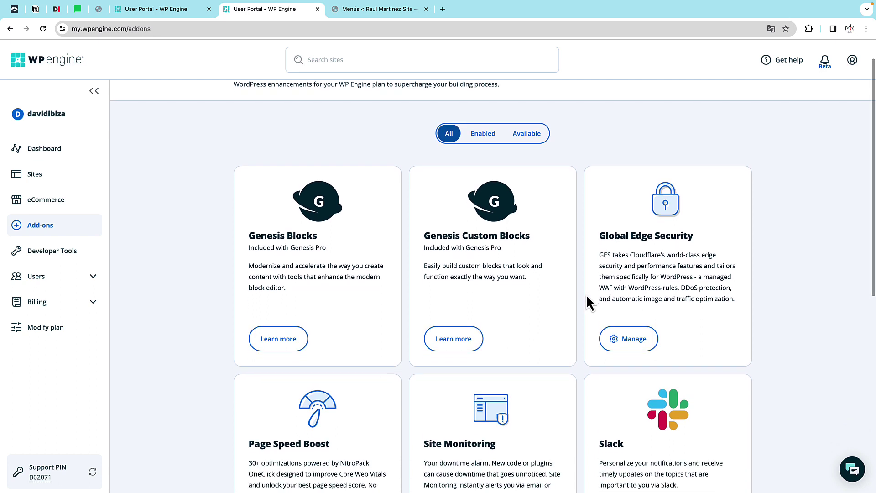
scroll(582, 306, "down", 3)
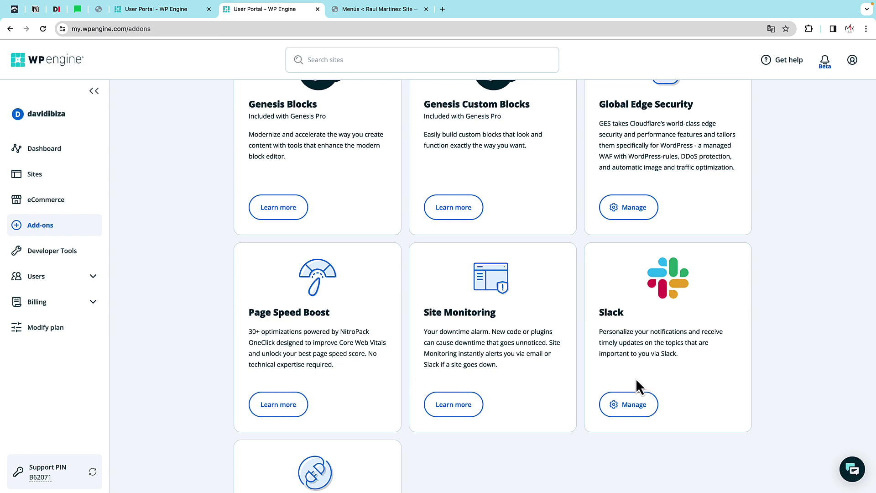
scroll(470, 362, "down", 5)
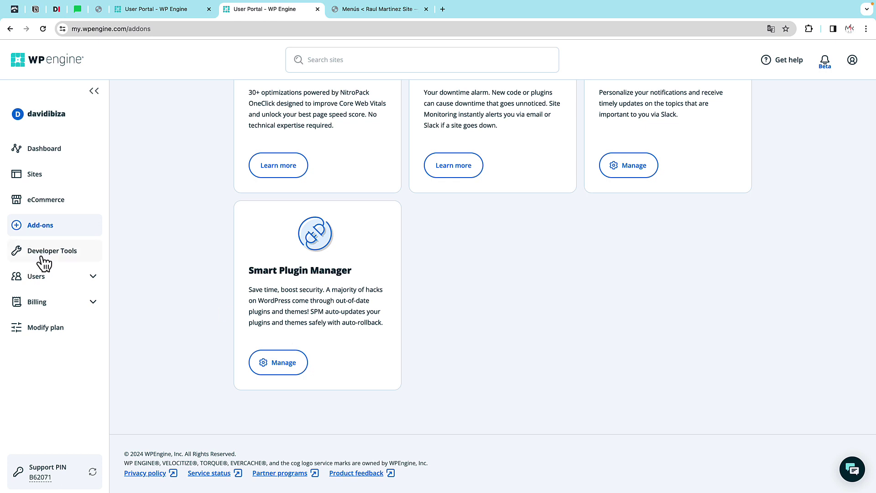
Open Developer Tools and look through the available plugins, themes and integrations, including Local and WP Migrate
left_click(62, 258)
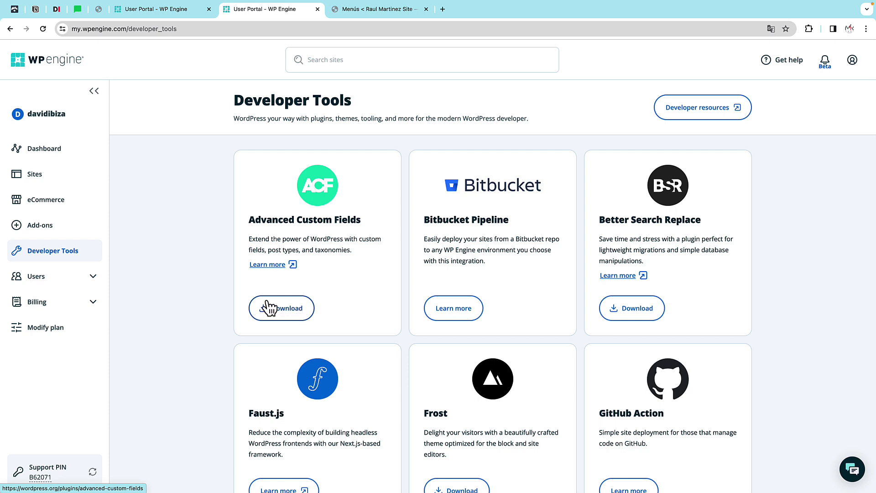
scroll(694, 326, "down", 1)
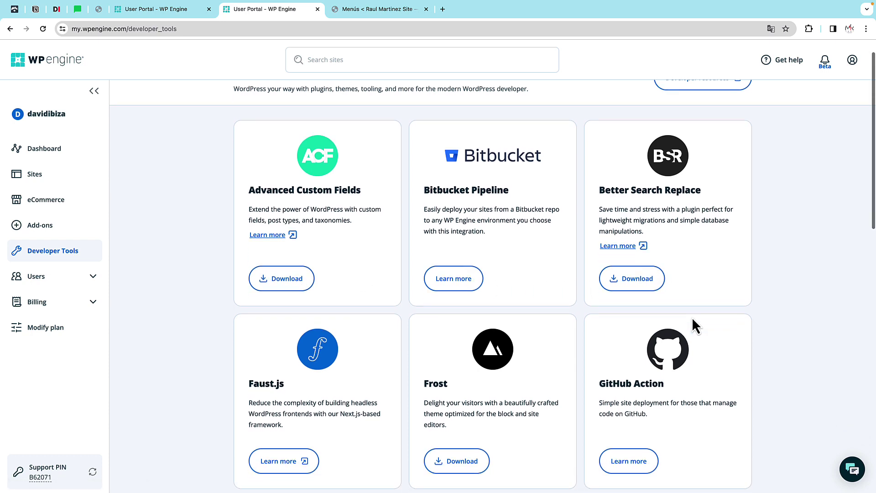
scroll(693, 320, "down", 5)
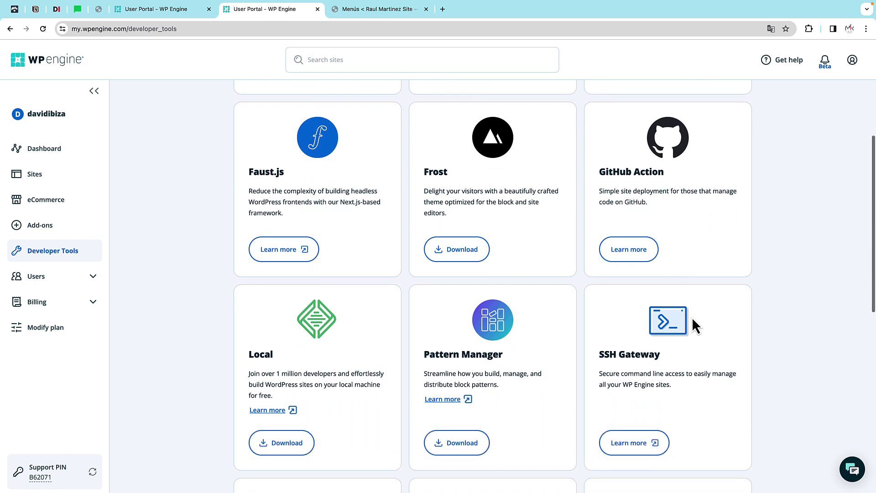
scroll(693, 325, "down", 1)
scroll(693, 318, "down", 5)
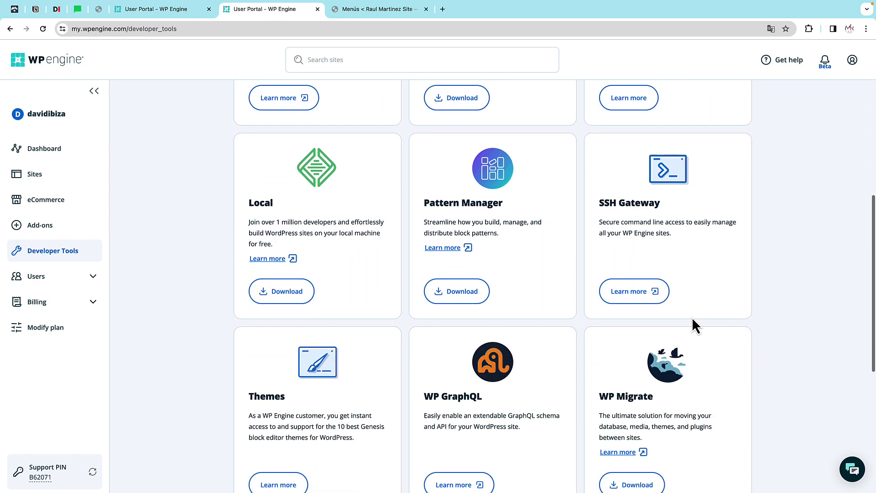
scroll(692, 317, "down", 5)
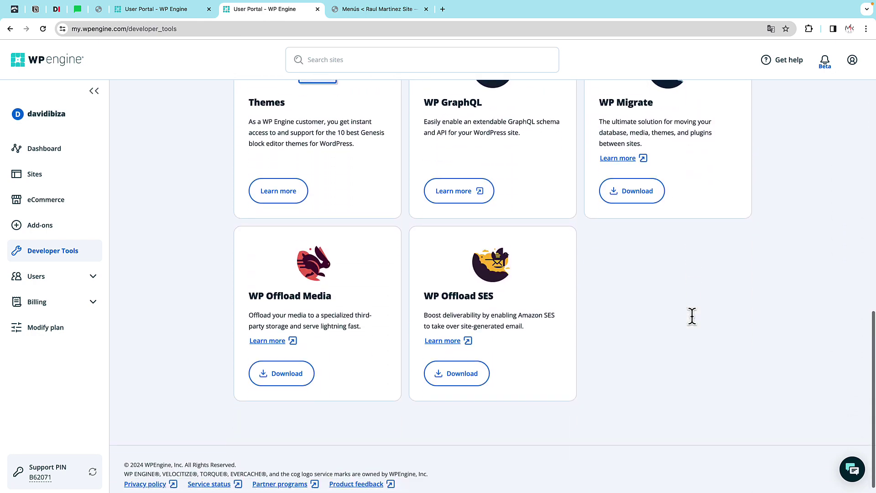
scroll(692, 317, "up", 7)
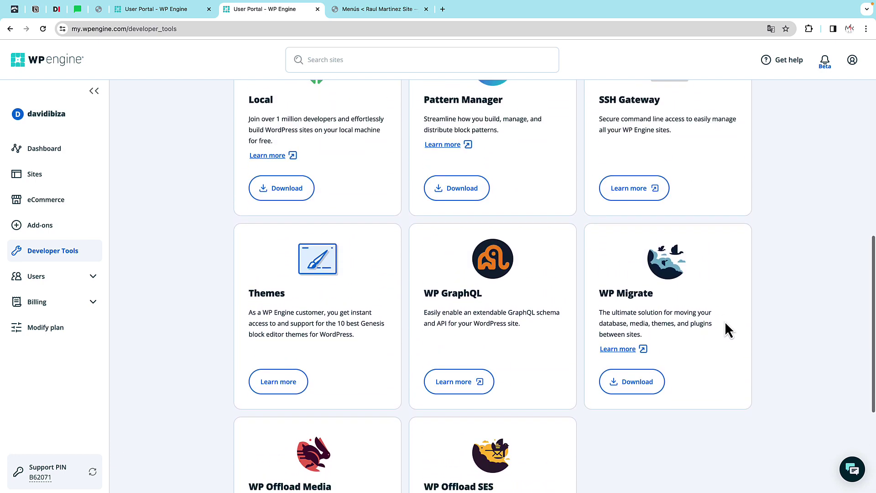
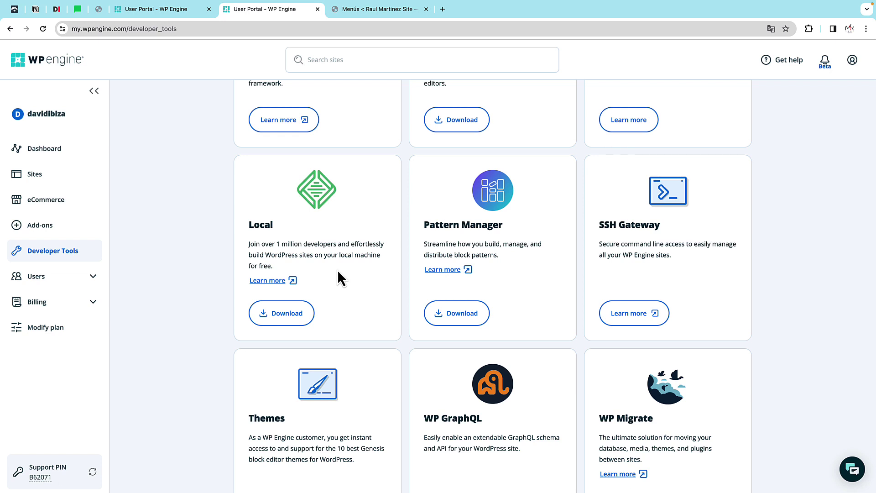
scroll(692, 393, "down", 4)
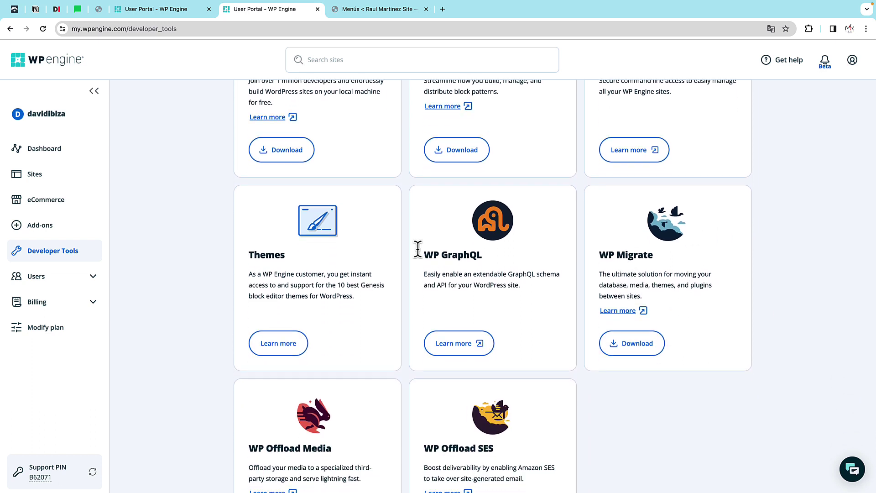
View the user management pages for account users, technical contacts, account activity, API access and seamless login
left_click(68, 278)
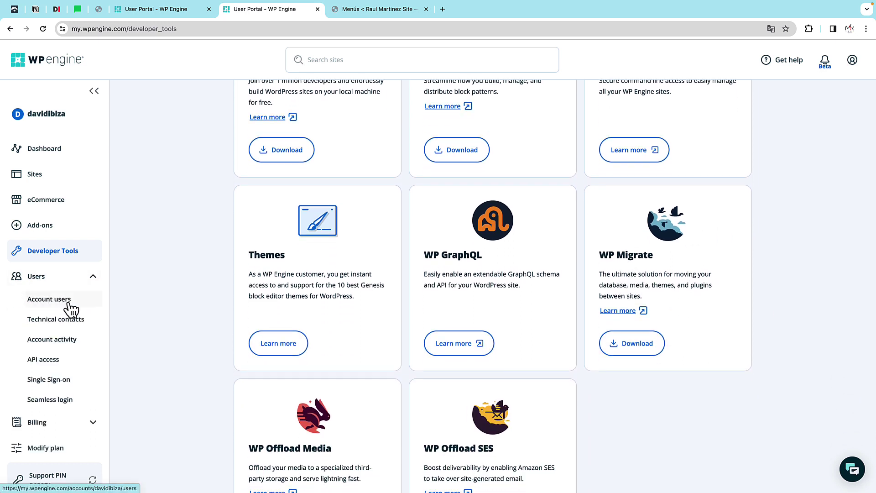
left_click(69, 302)
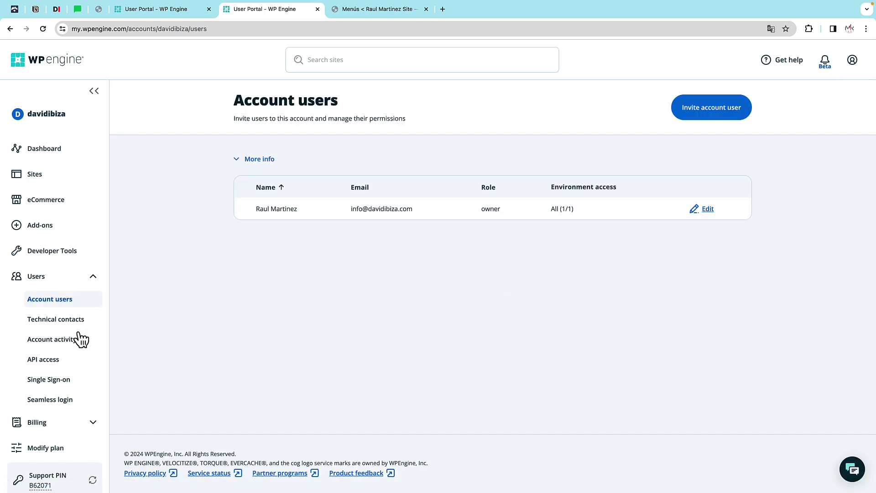
left_click(71, 327)
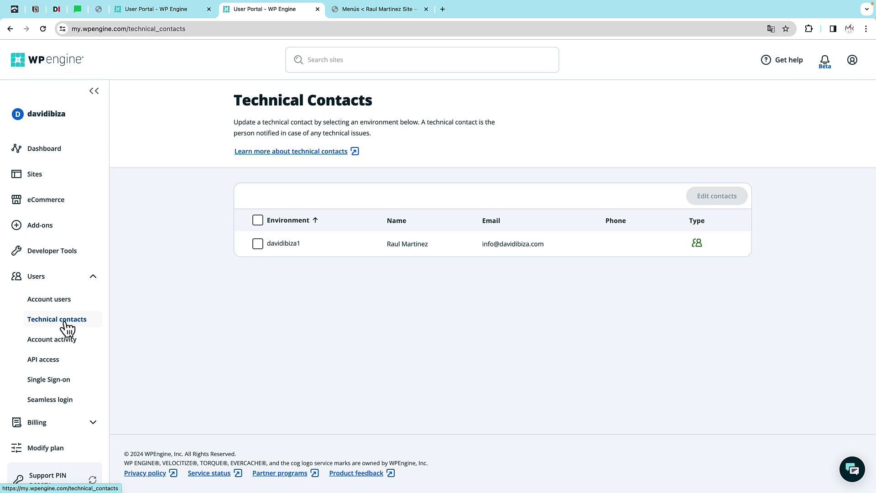
left_click(68, 350)
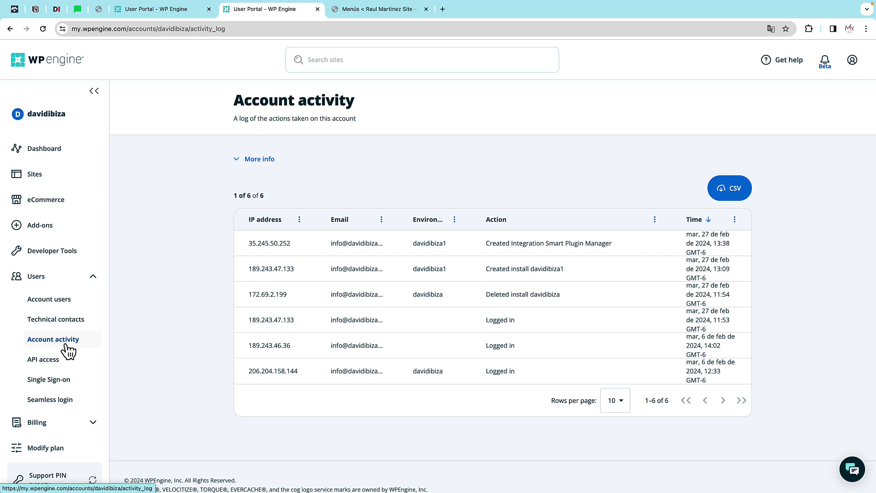
left_click(60, 366)
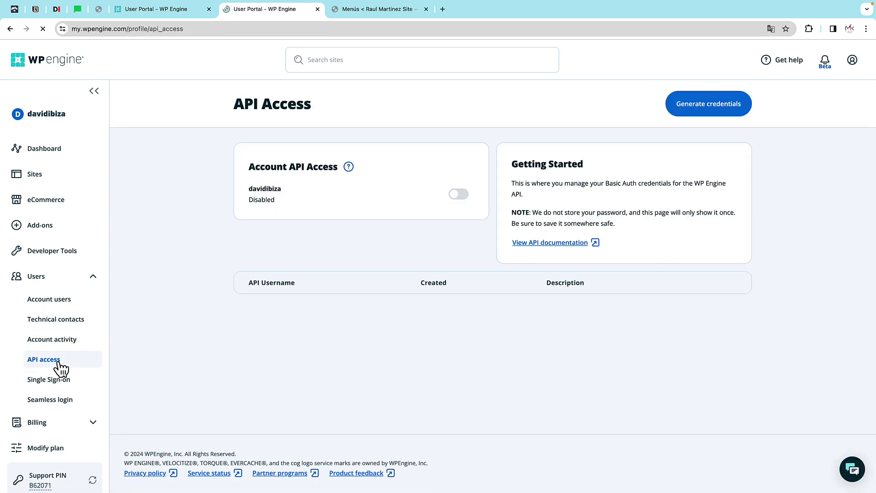
left_click(65, 407)
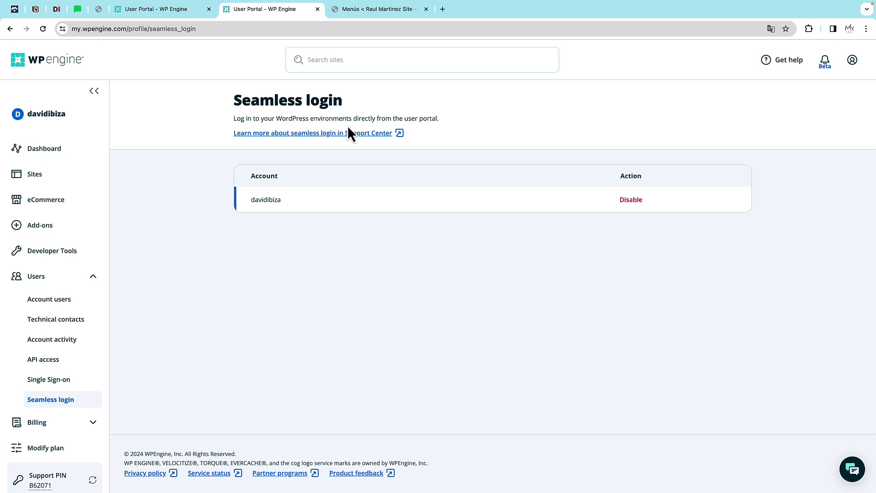
mouse_move(261, 199)
Open the billing invoice page to view the account summary and Agency Plan details
left_click(62, 426)
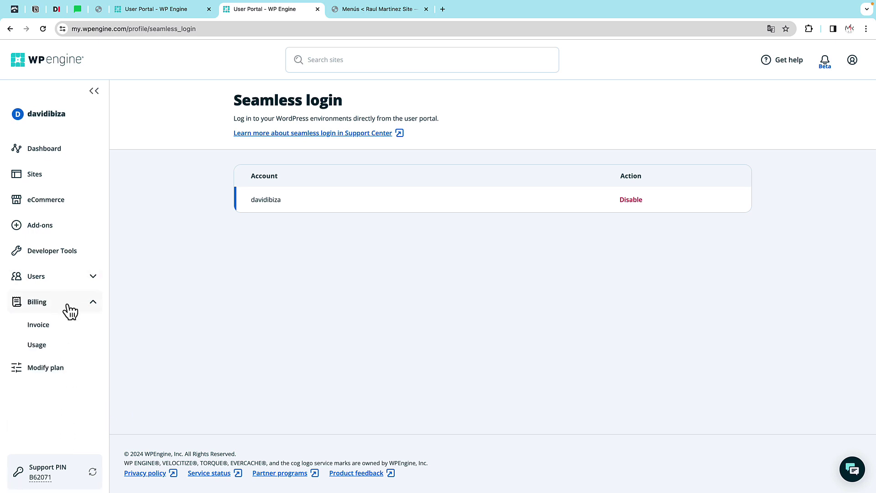
left_click(52, 333)
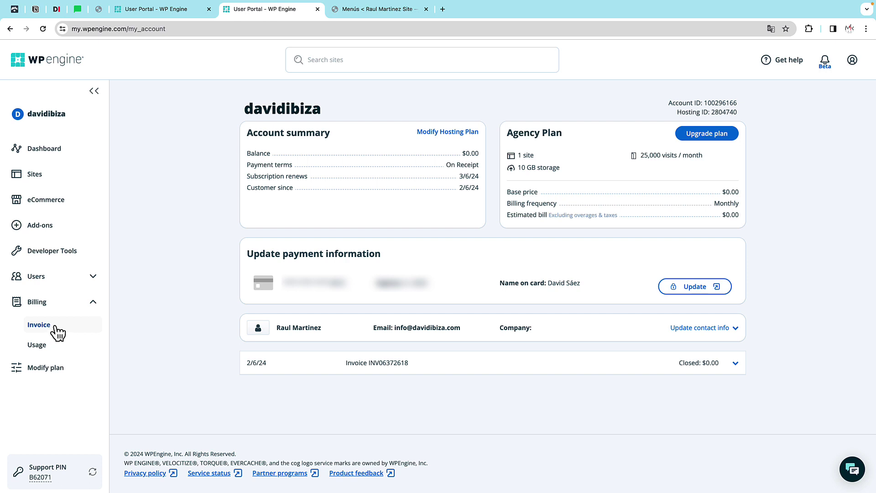
View the account's billing usage for storage, billable visits and bandwidth, and look at the Managed Hosting plans for modifying the subscription
left_click(37, 345)
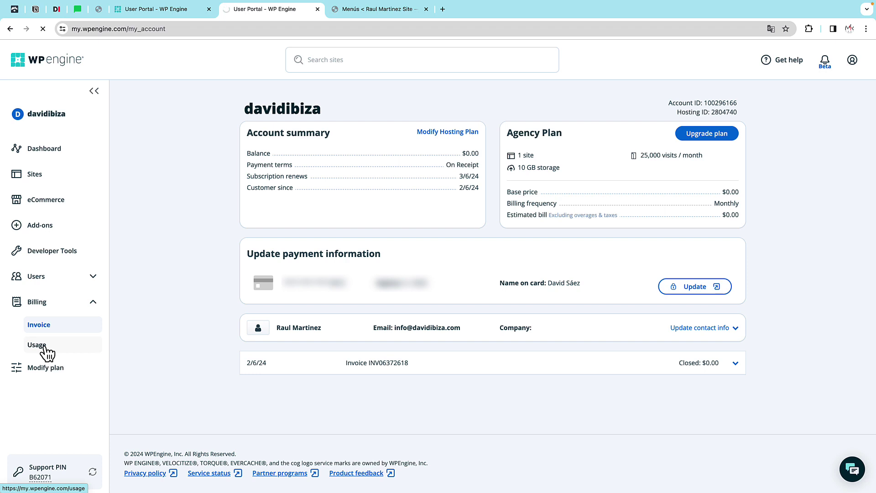
scroll(465, 312, "down", 5)
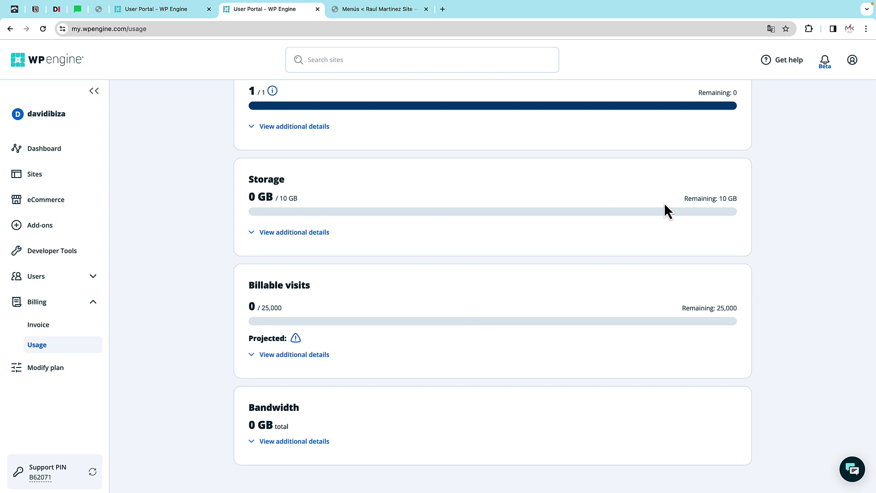
scroll(681, 262, "down", 3)
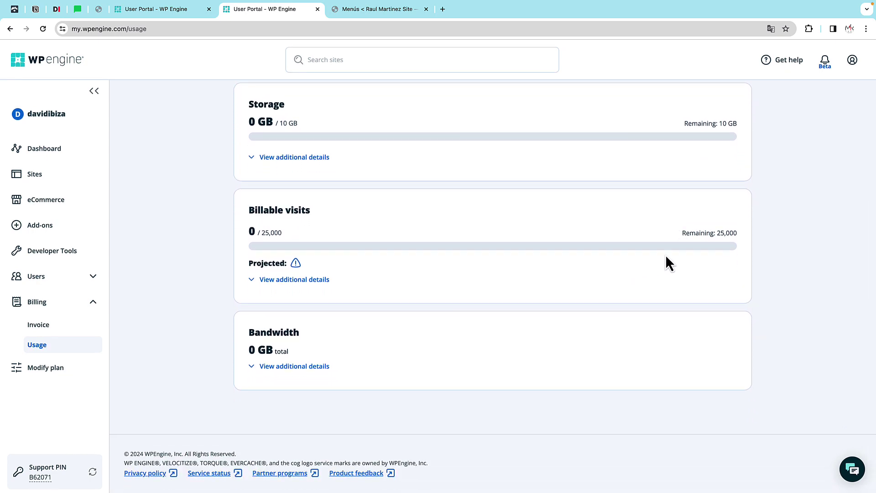
left_click(64, 371)
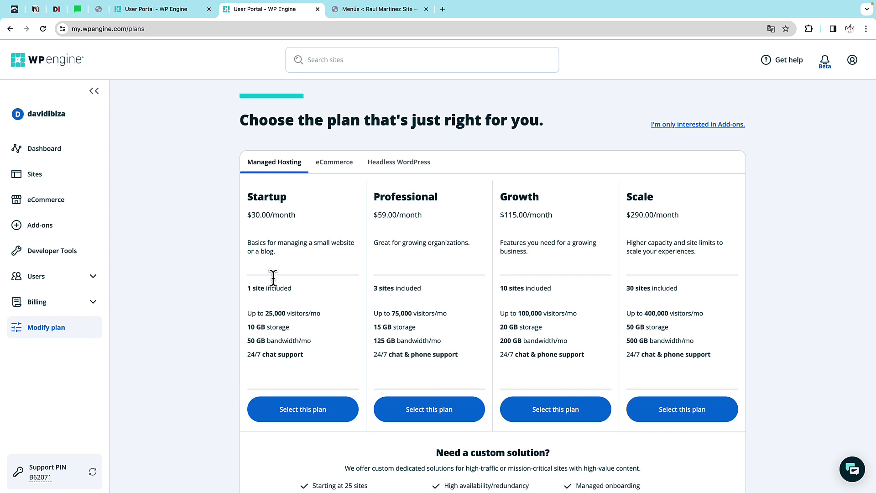
left_click(51, 152)
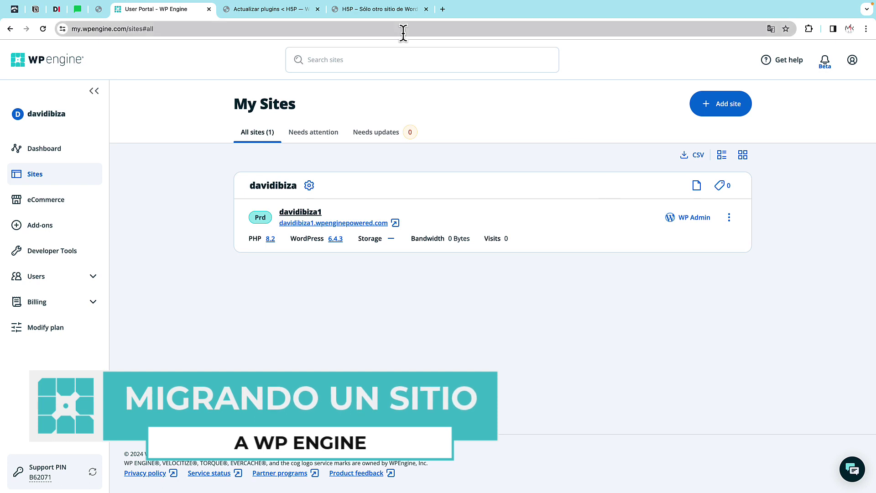
Look over the home page of the source site pruebas.wpibiza.com and return to the WP Engine sites list
left_click(386, 13)
scroll(494, 158, "down", 3)
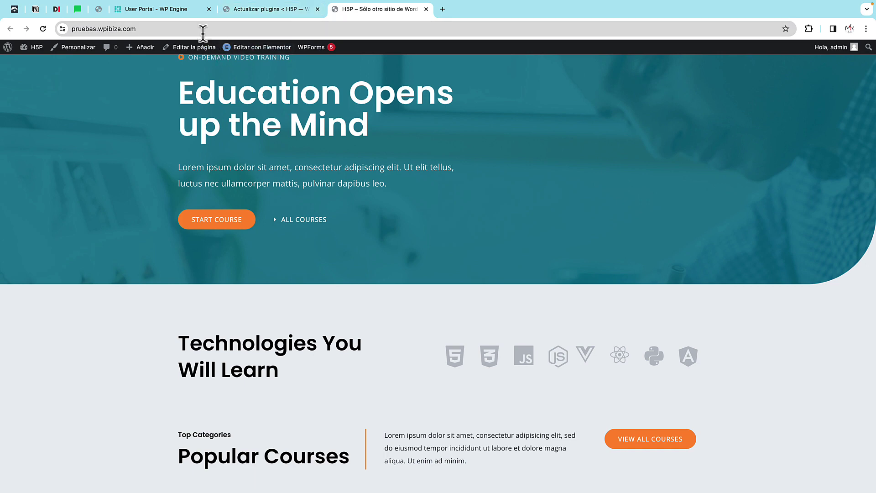
left_click(193, 14)
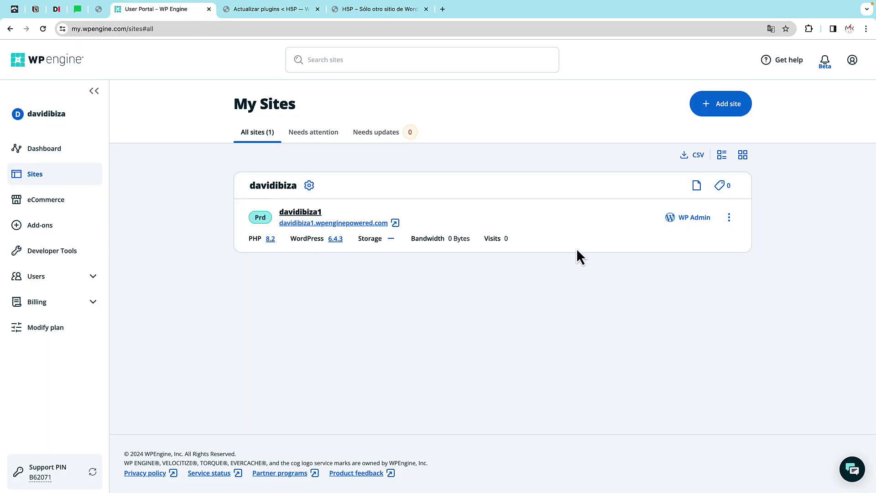
Delete the production environment davidibiza1, confirming with its name, and reload the sites list
left_click(730, 217)
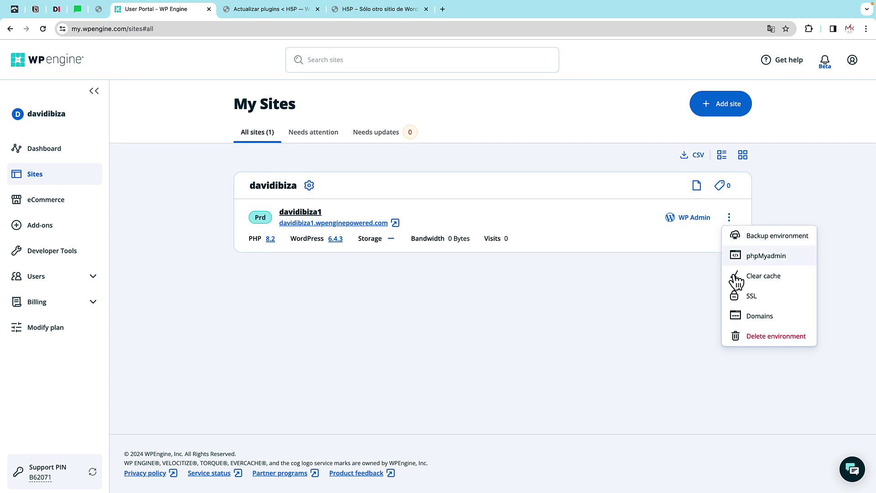
left_click(770, 344)
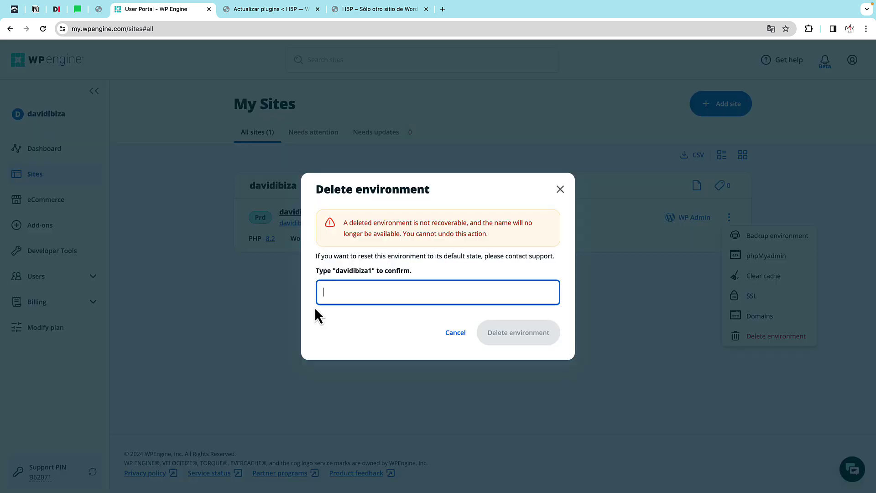
type("david")
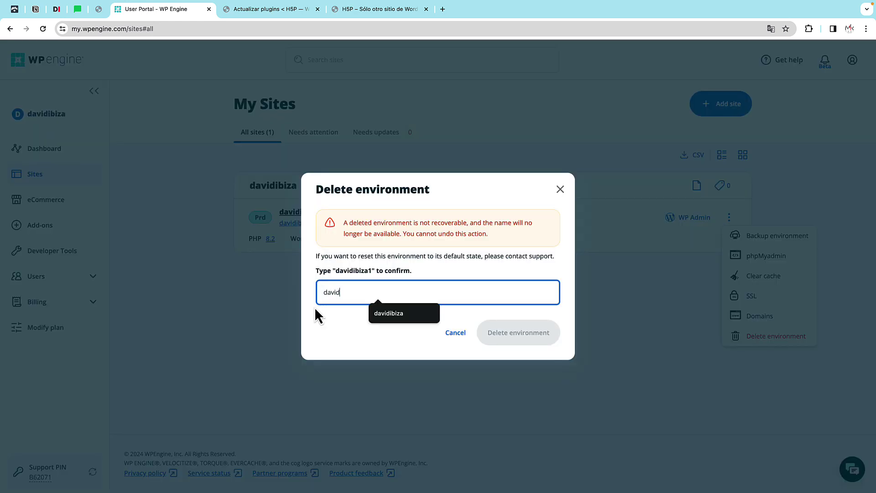
type("ibiza1")
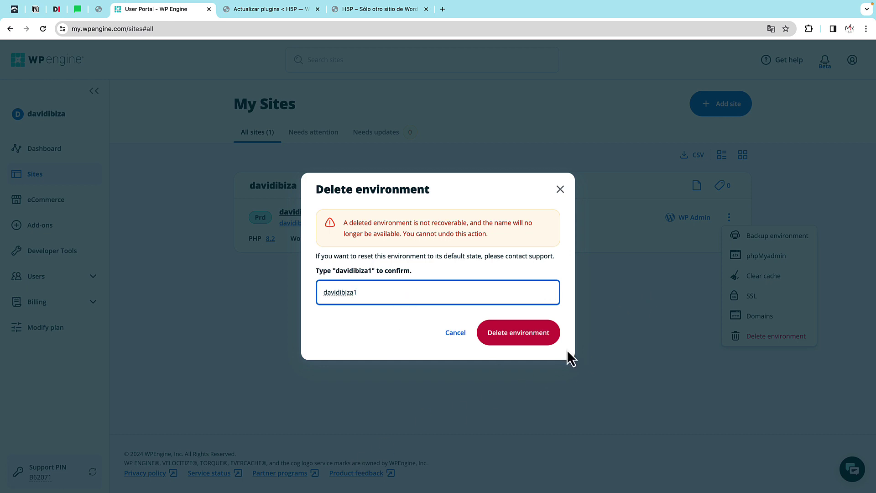
left_click(521, 334)
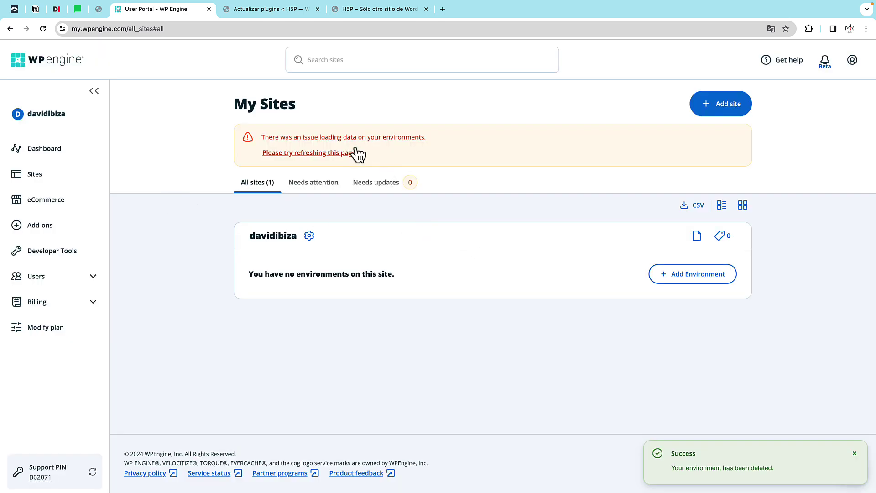
left_click(42, 29)
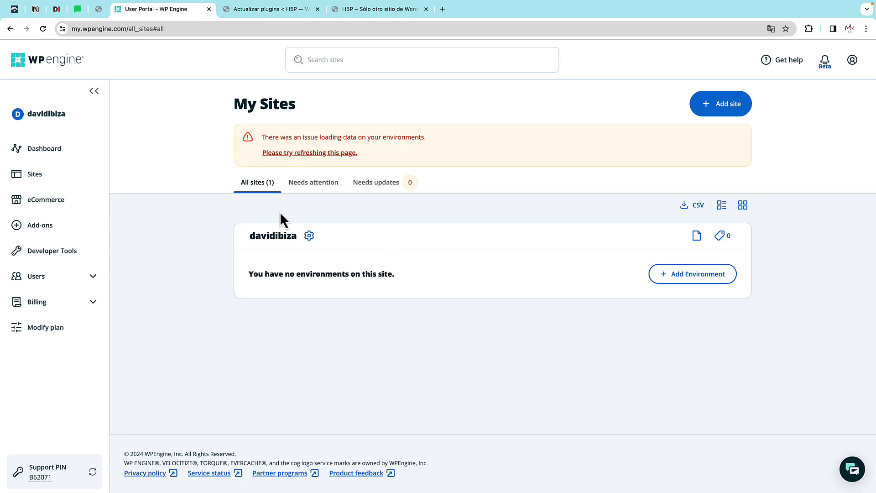
Add a blank Production environment named davidibiza3 to the davidibiza site
left_click(693, 279)
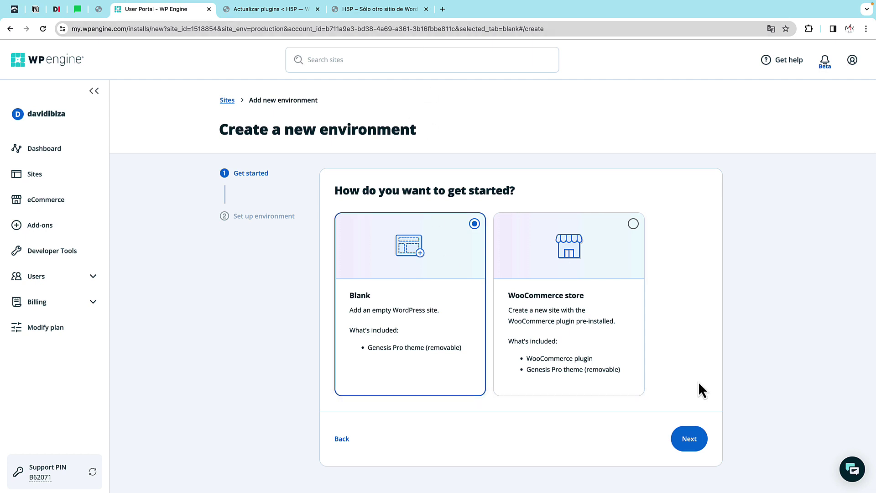
left_click(692, 442)
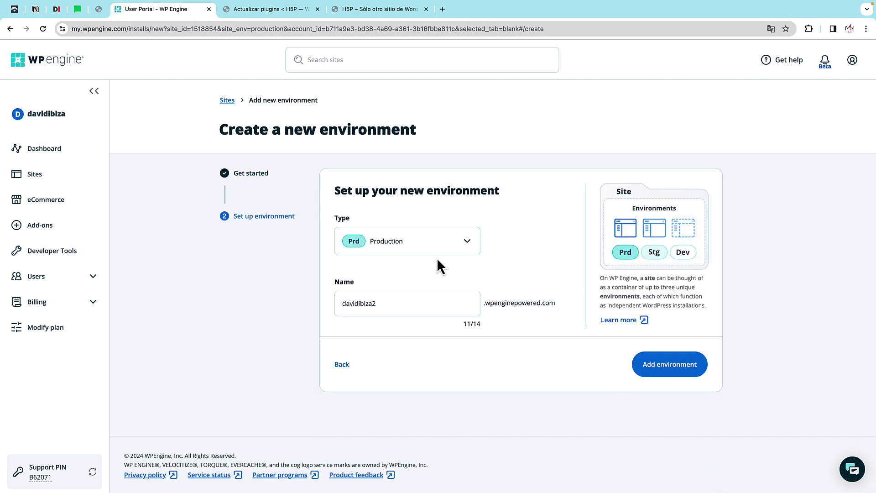
left_click(400, 298)
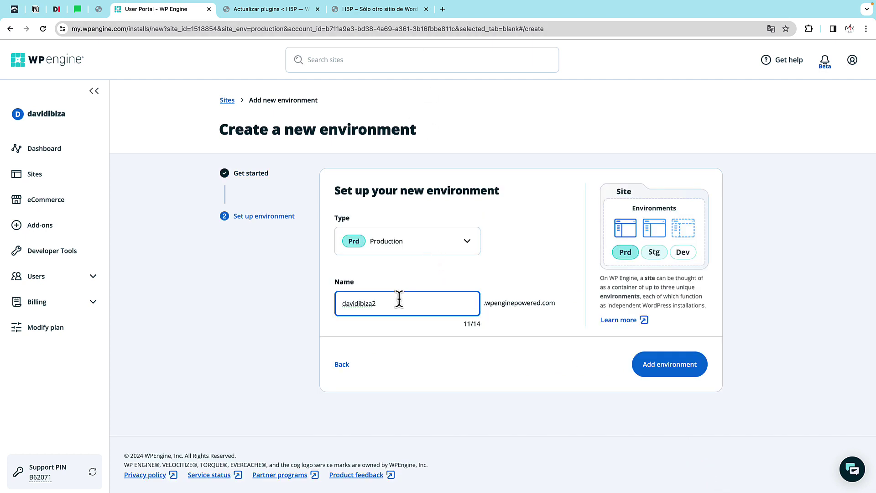
key("BackSpace")
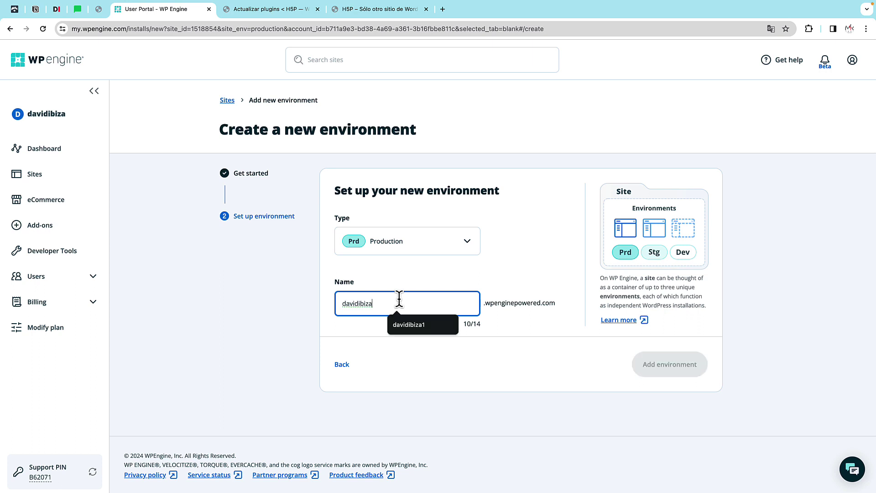
type("3")
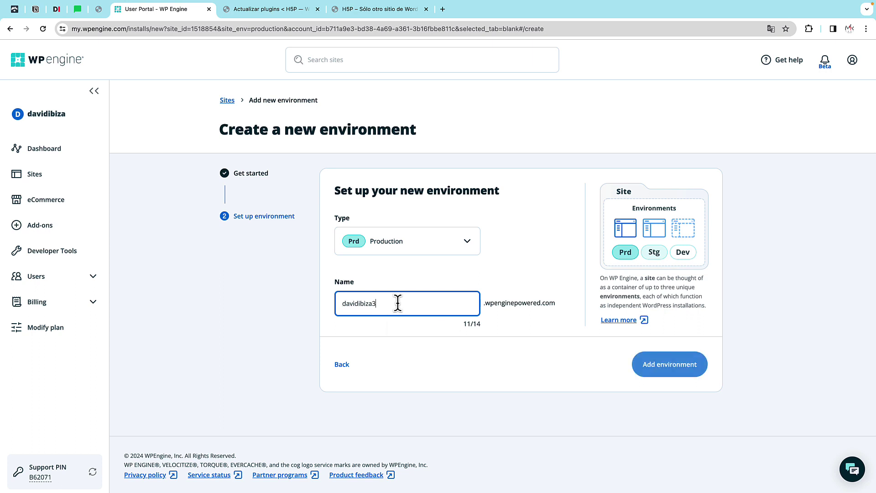
left_click(675, 378)
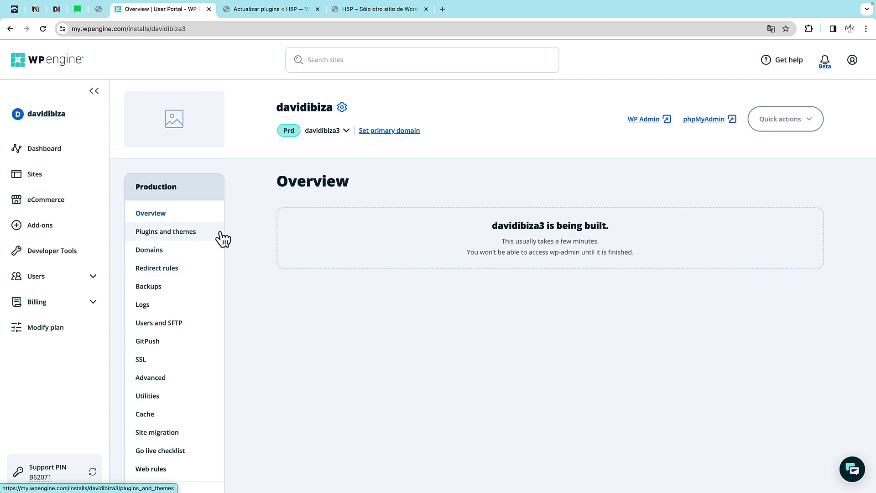
Open the automated site migration instructions for davidibiza3 and download the WP Engine Site Migration plugin for the source site
left_click(171, 437)
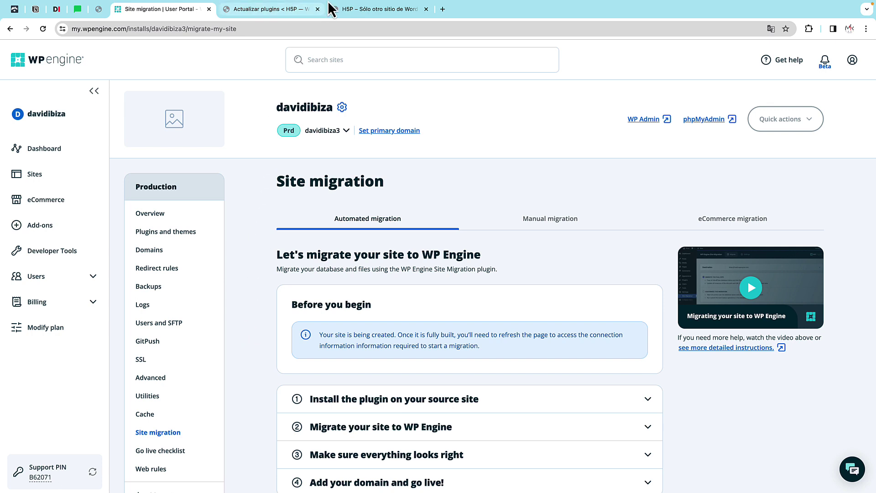
scroll(569, 292, "down", 2)
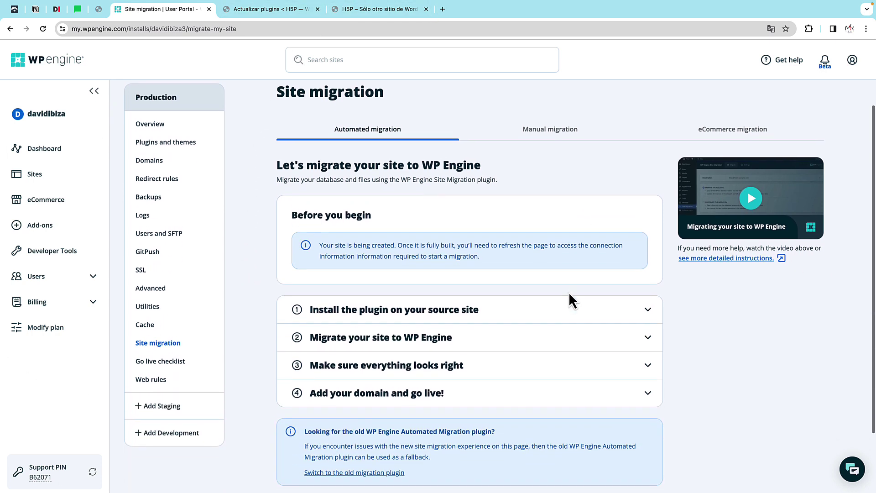
scroll(569, 292, "down", 1)
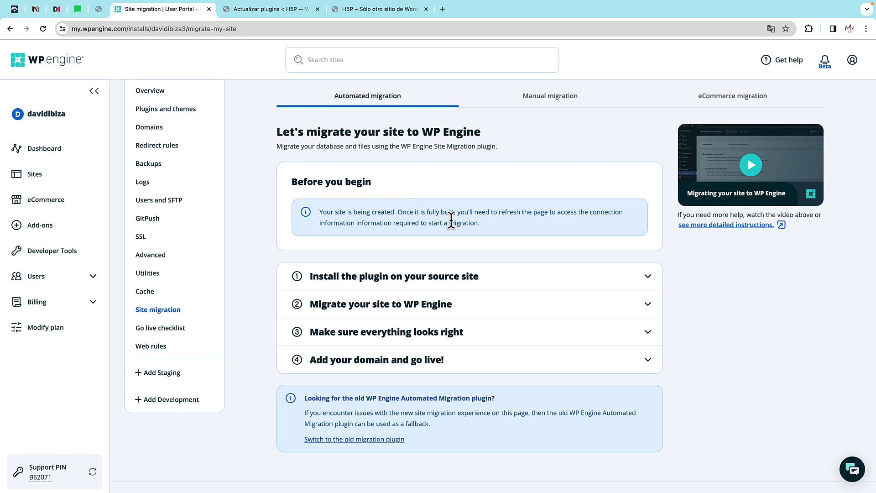
left_click(448, 285)
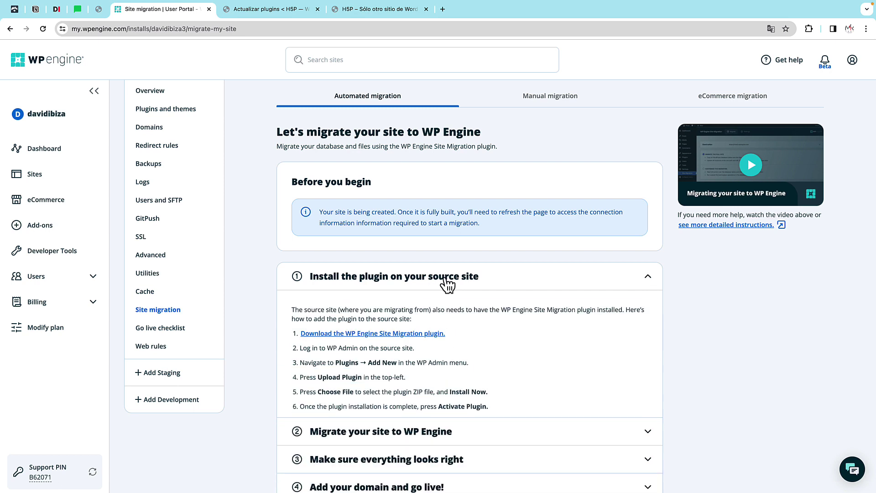
scroll(399, 321, "down", 1)
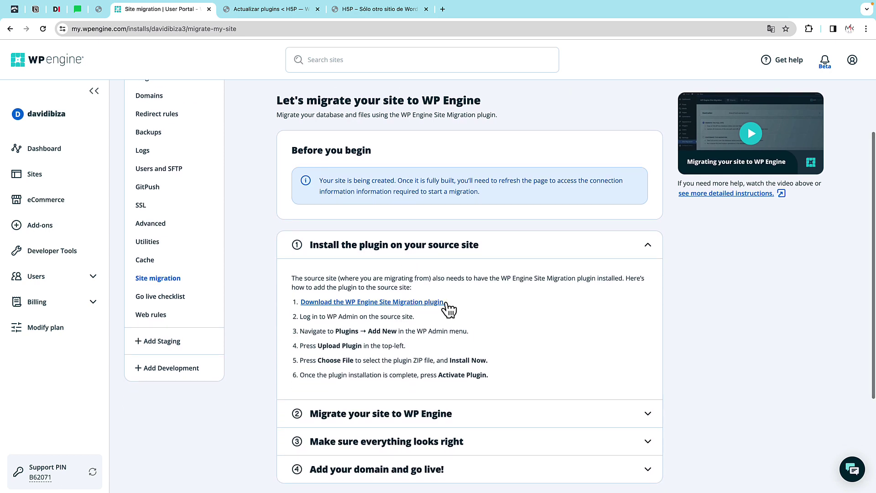
left_click_drag(448, 301, 346, 299)
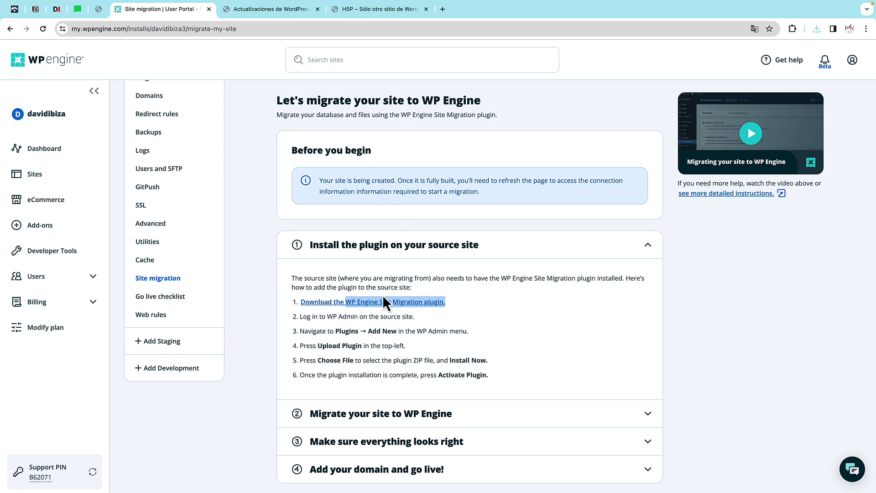
left_click(472, 314)
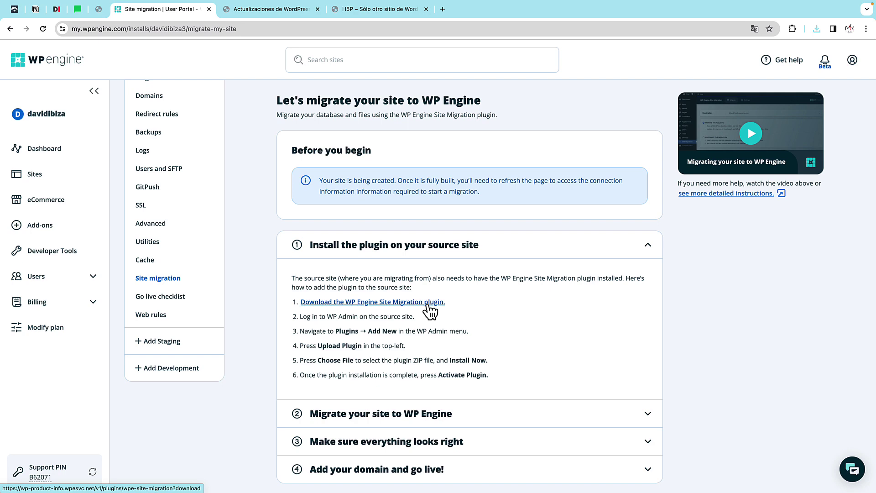
Switch to the WordPress admin of pruebas.wpibiza.com and open the form for uploading a new plugin
left_click(286, 11)
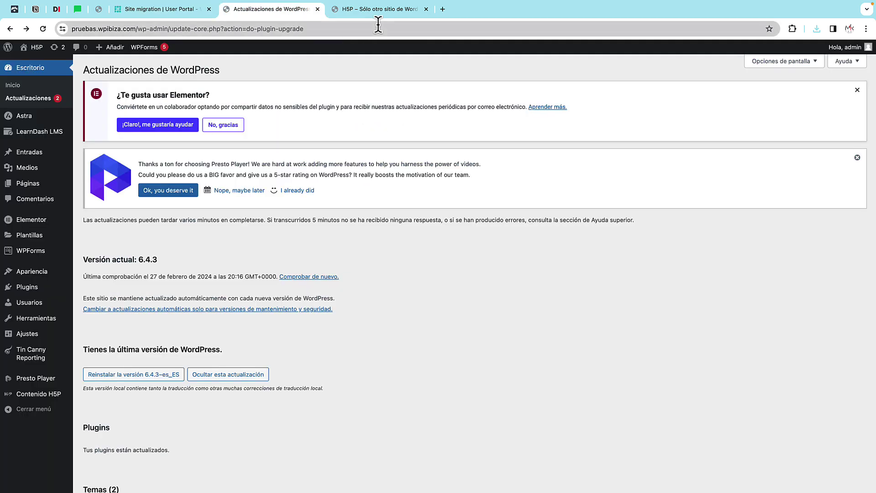
left_click(379, 14)
left_click(288, 15)
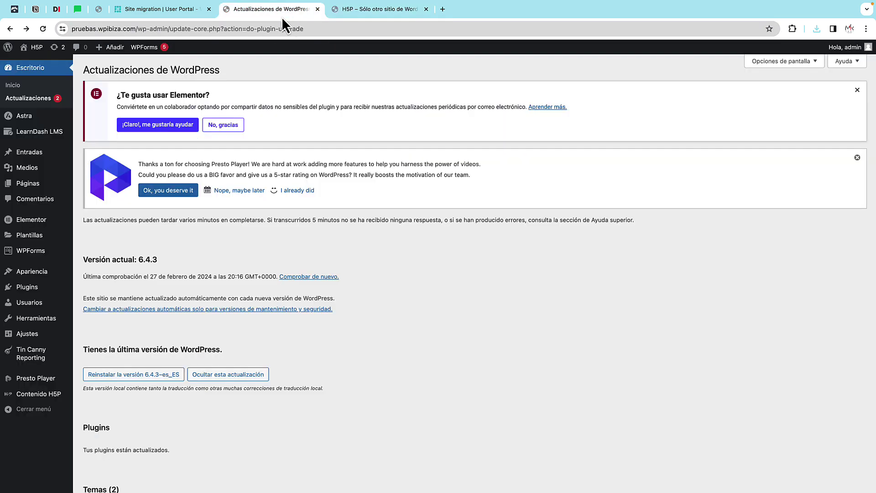
mouse_move(43, 291)
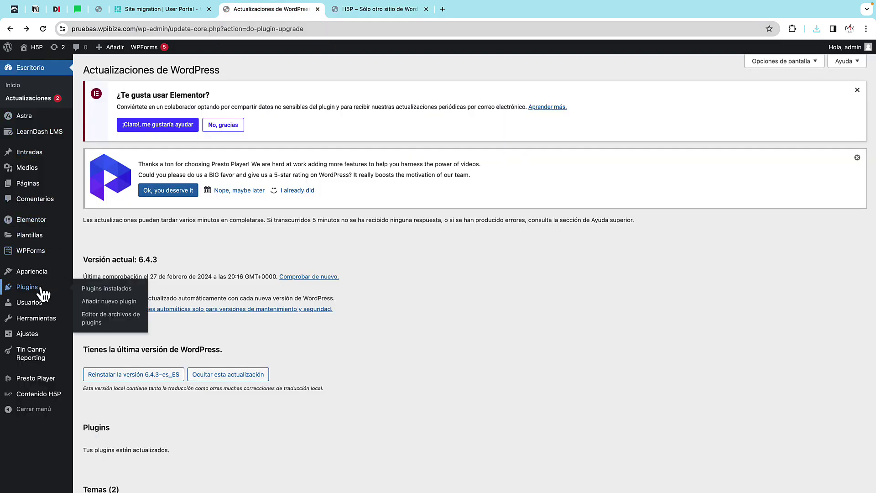
left_click(124, 305)
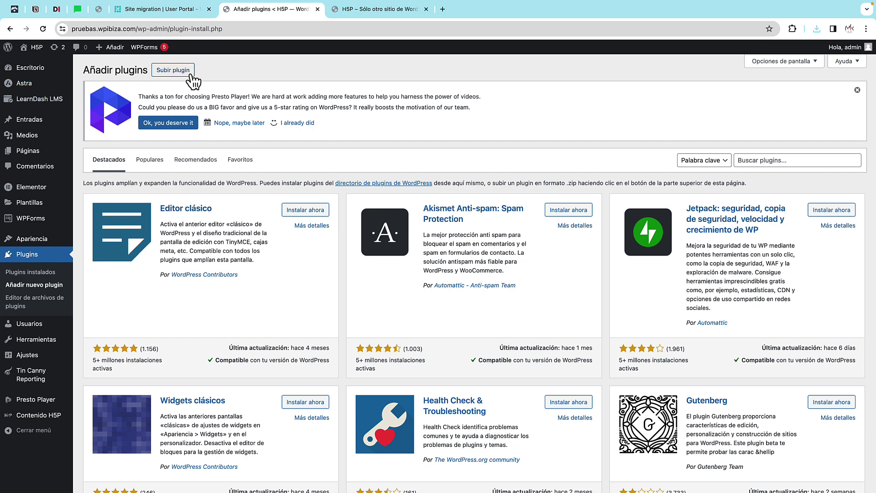
left_click(173, 70)
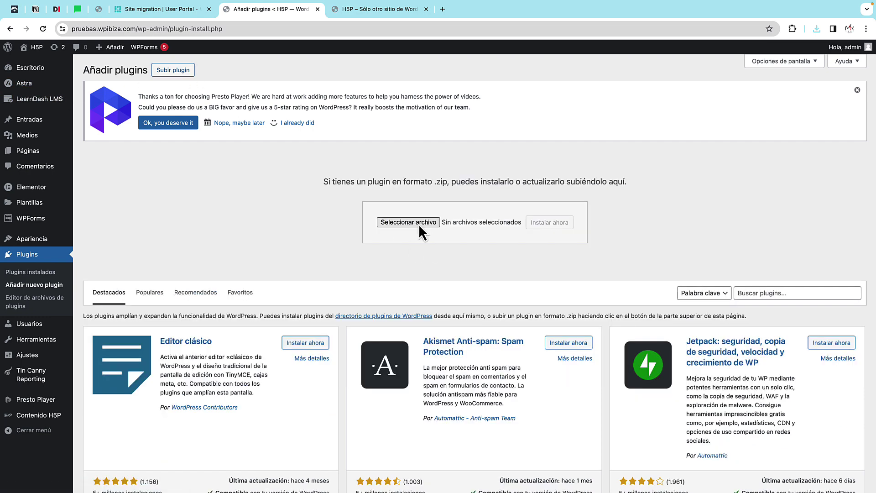
Upload wpe-site-migration-1.0.0-beta.25.zip from the Descargas folder, then install and activate the plugin
left_click(418, 224)
left_click(235, 194)
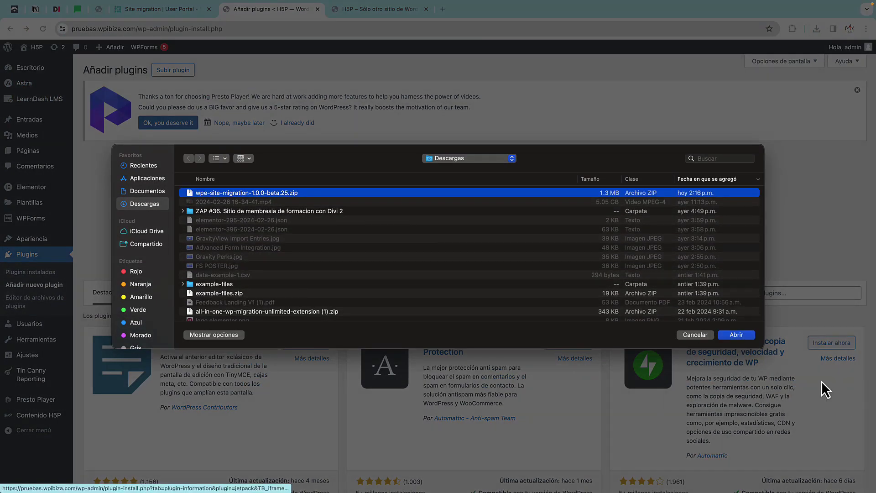
left_click(747, 337)
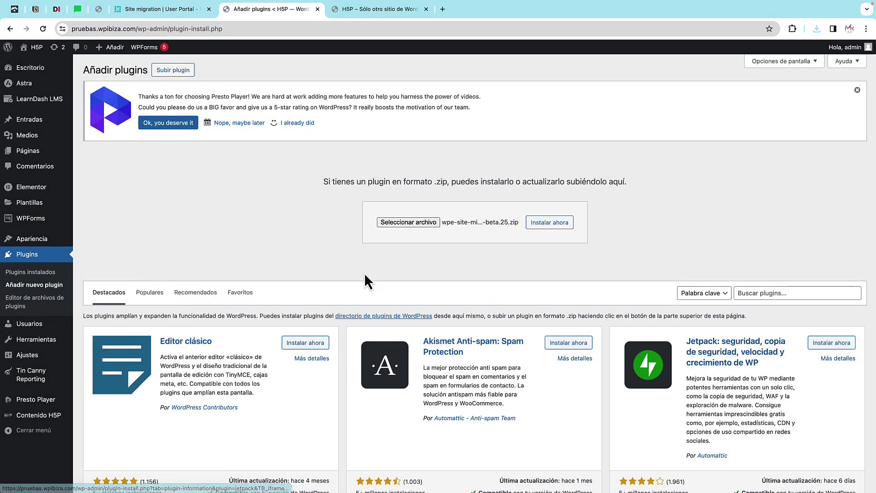
left_click(551, 223)
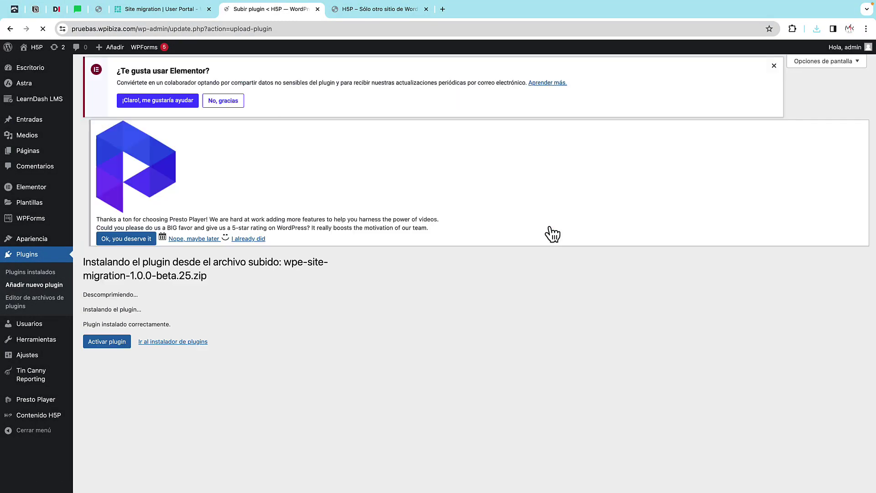
left_click(105, 296)
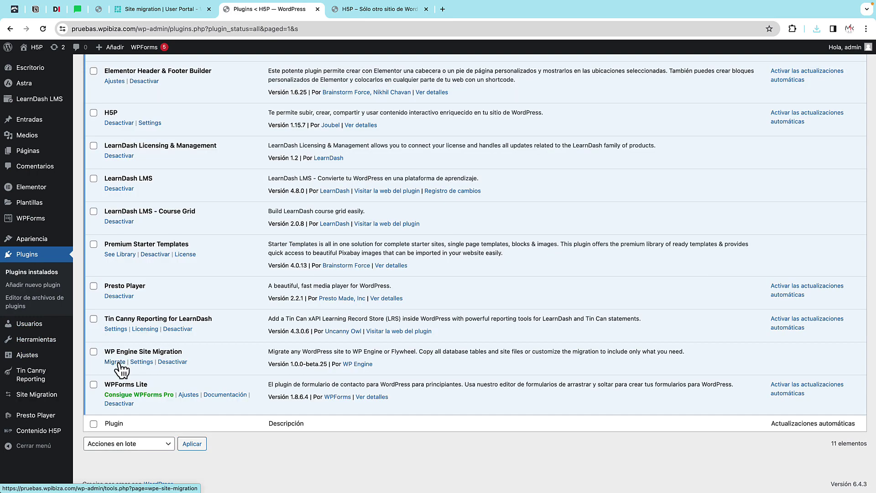
Open the migration page of the WP Engine Site Migration plugin and continue with the prefilled notification email
left_click(121, 364)
key("ctrl+Tab")
left_click(299, 15)
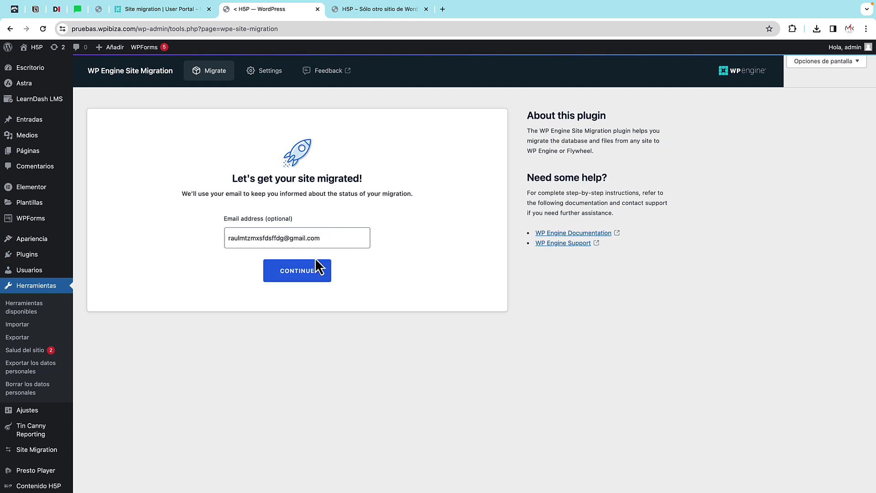
left_click(300, 276)
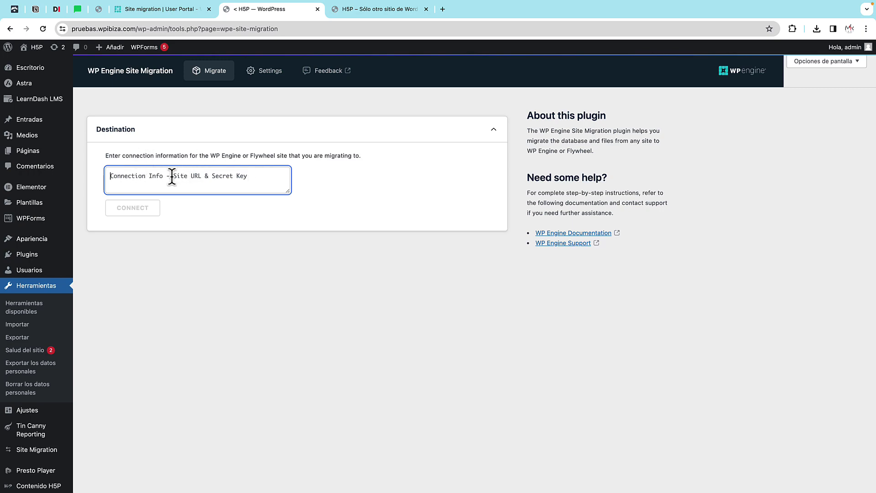
Switch to the WP Engine portal and generate the connection information for davidibiza3, closing the extra Add Plugins page
key("ctrl+shift+Tab")
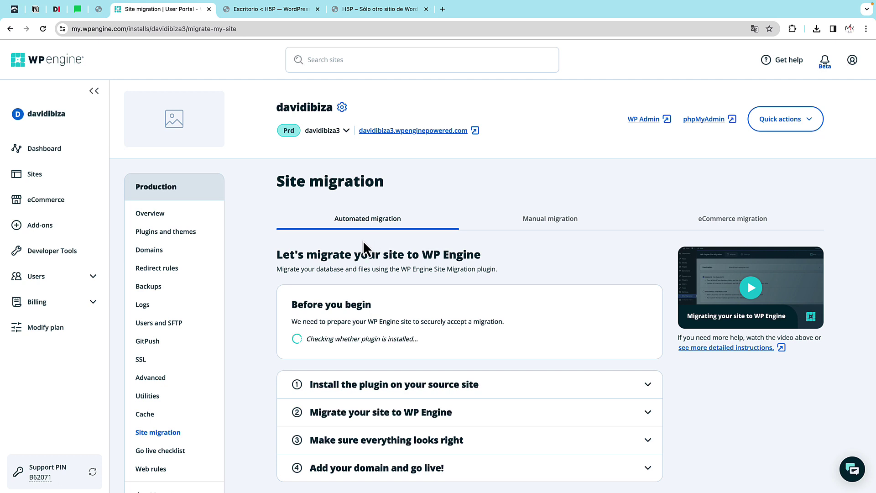
scroll(363, 240, "down", 3)
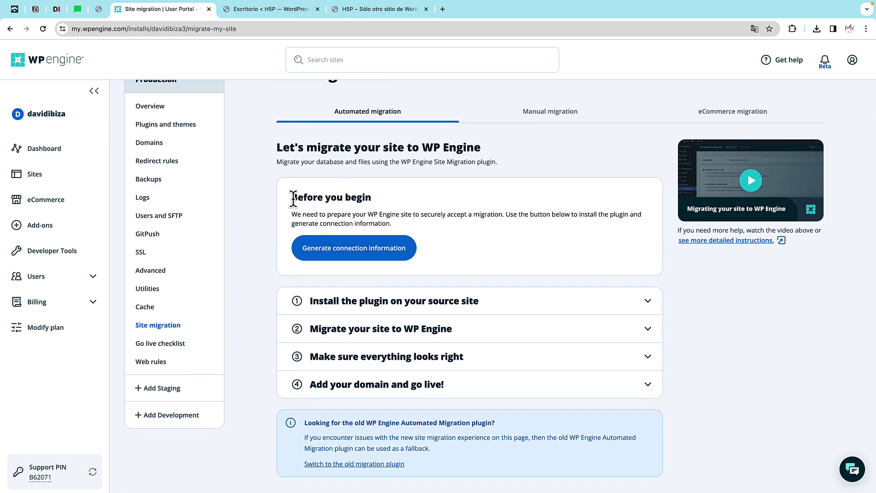
left_click_drag(292, 197, 377, 204)
left_click(356, 256)
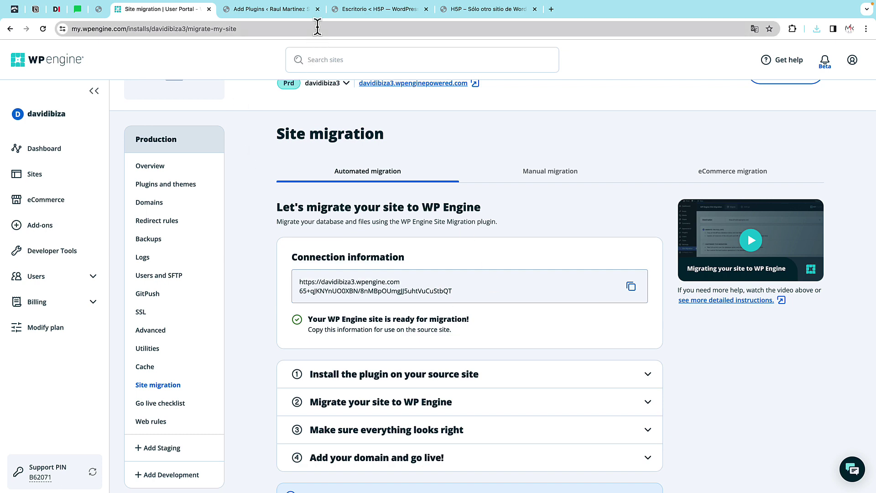
left_click(317, 9)
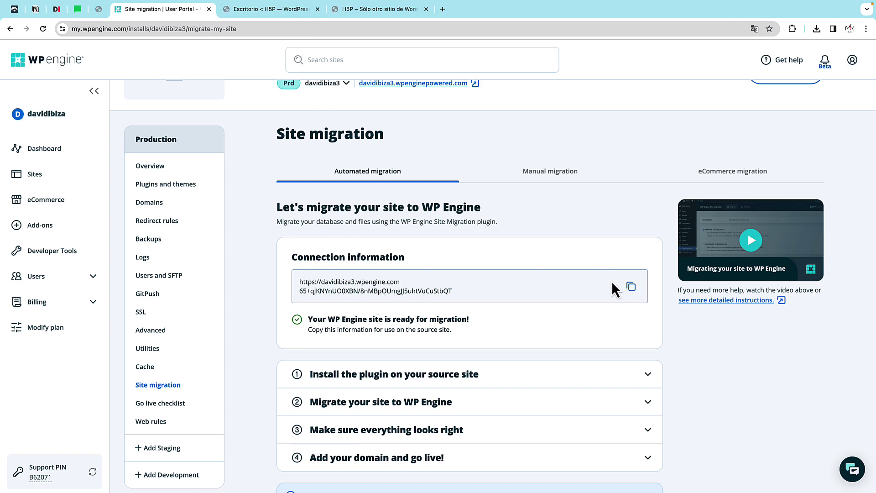
left_click(632, 286)
left_click(283, 13)
right_click(146, 176)
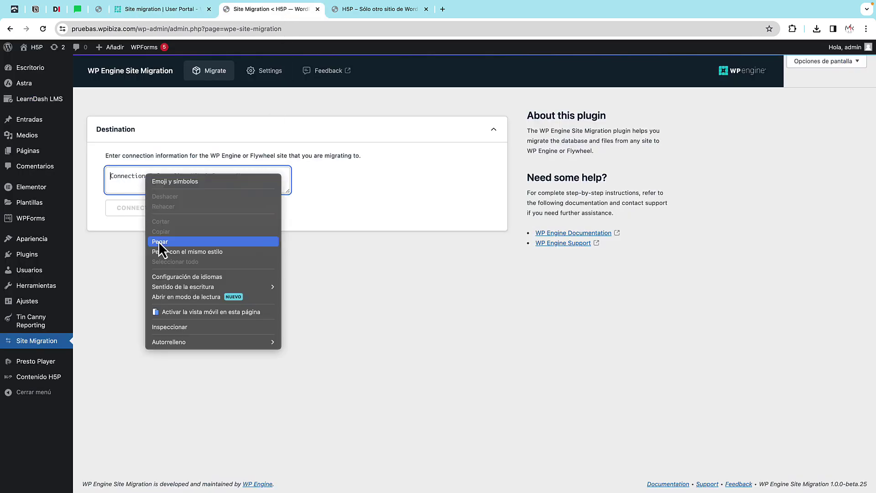
left_click(159, 242)
left_click(145, 211)
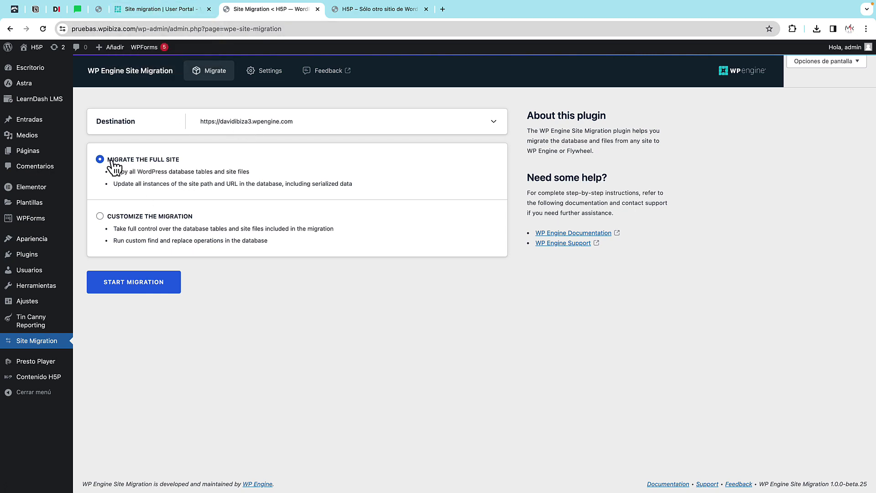
left_click(177, 294)
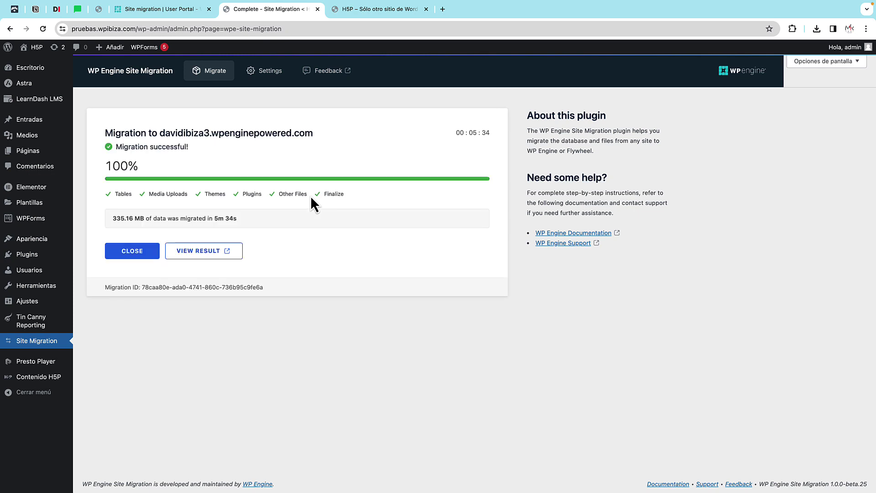
View the migration result at davidibiza3.wpenginepowered.com and compare its home page with the original site
left_click(200, 256)
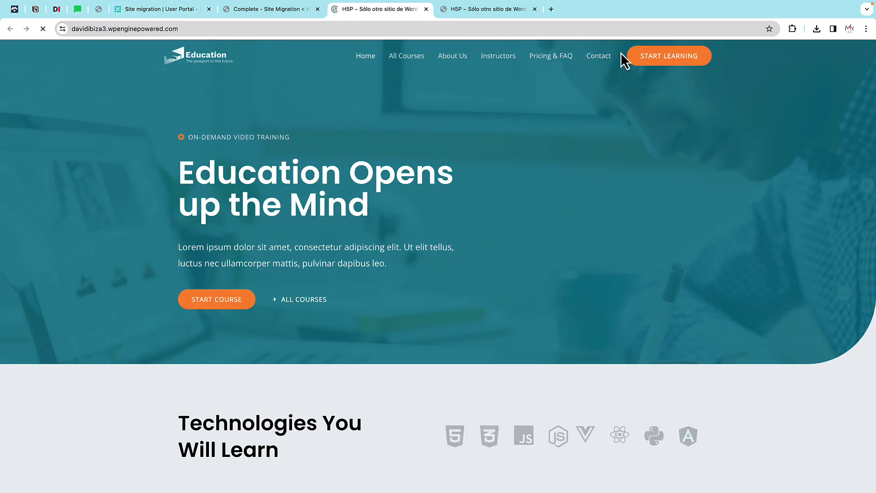
scroll(470, 221, "down", 15)
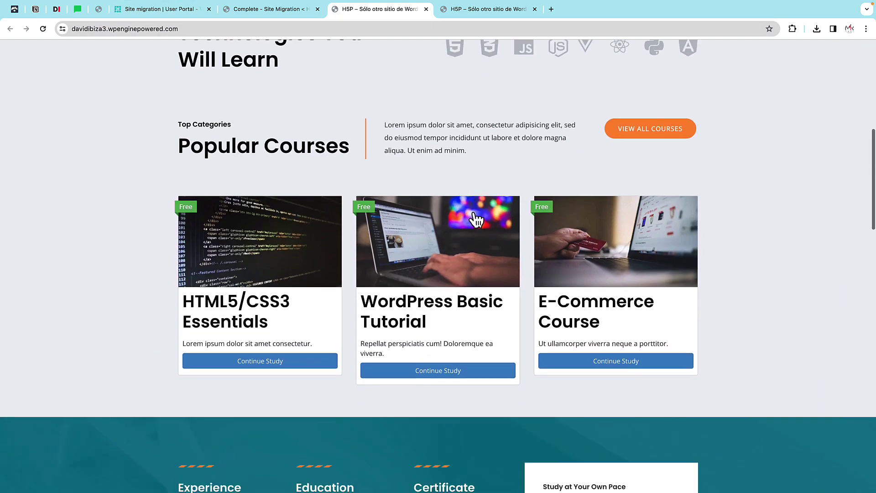
scroll(475, 222, "up", 5)
scroll(475, 212, "up", 6)
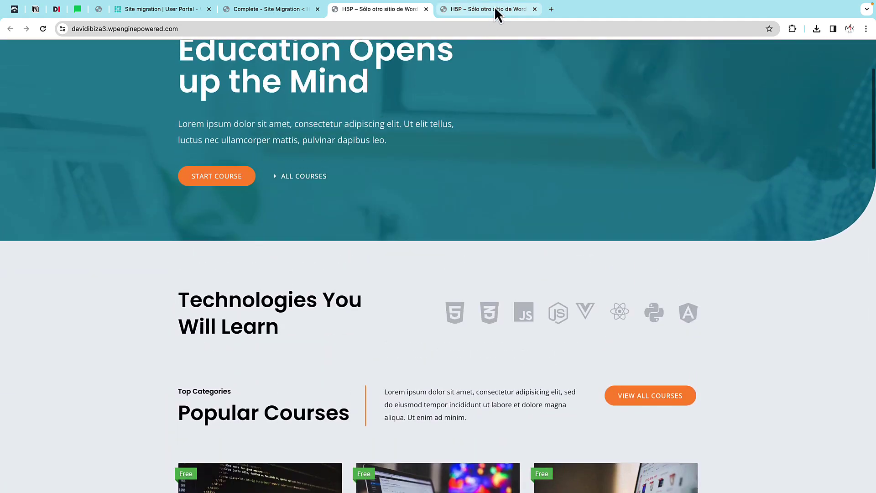
left_click(496, 9)
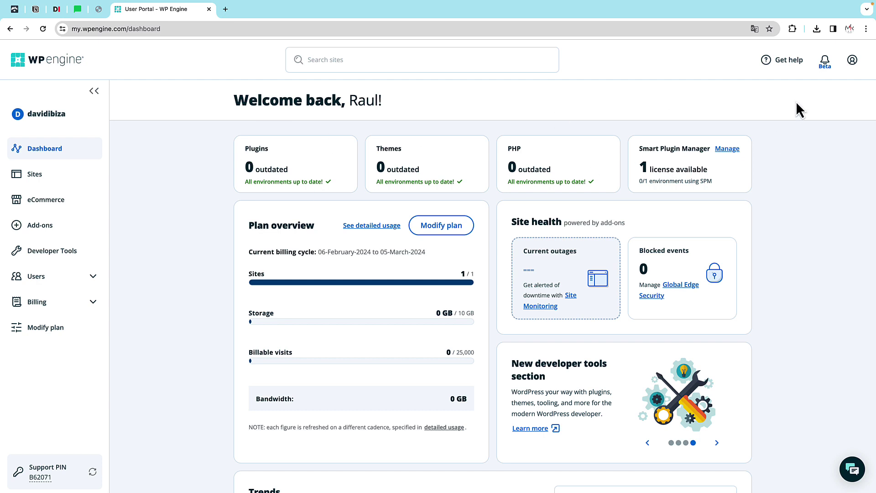
Review the personal details, security and settings sections of the WP Engine account profile
left_click(853, 65)
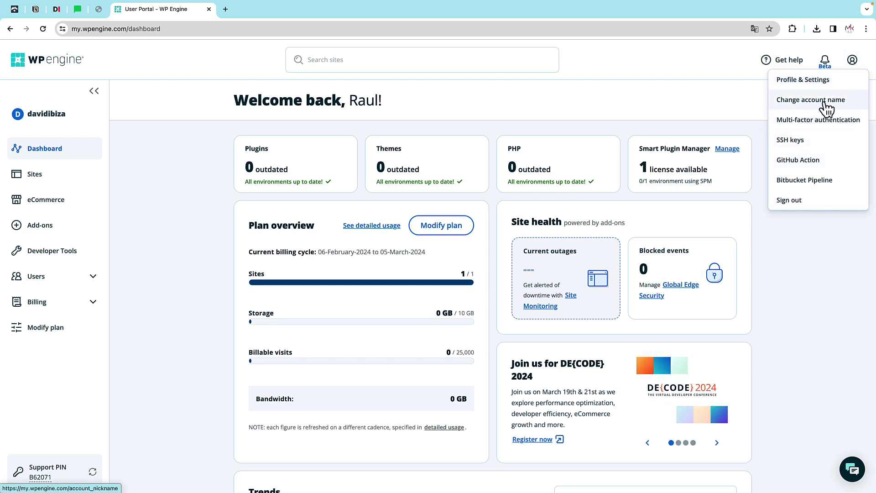
left_click(817, 86)
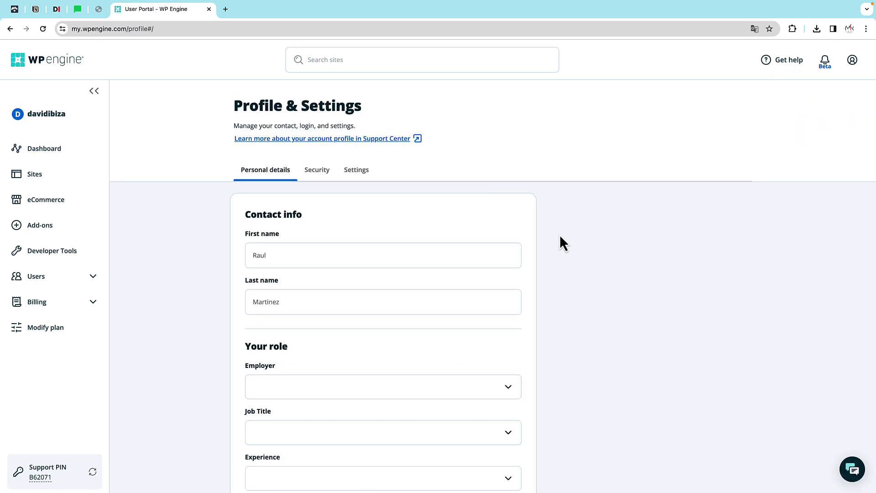
scroll(561, 235, "down", 3)
scroll(561, 234, "up", 3)
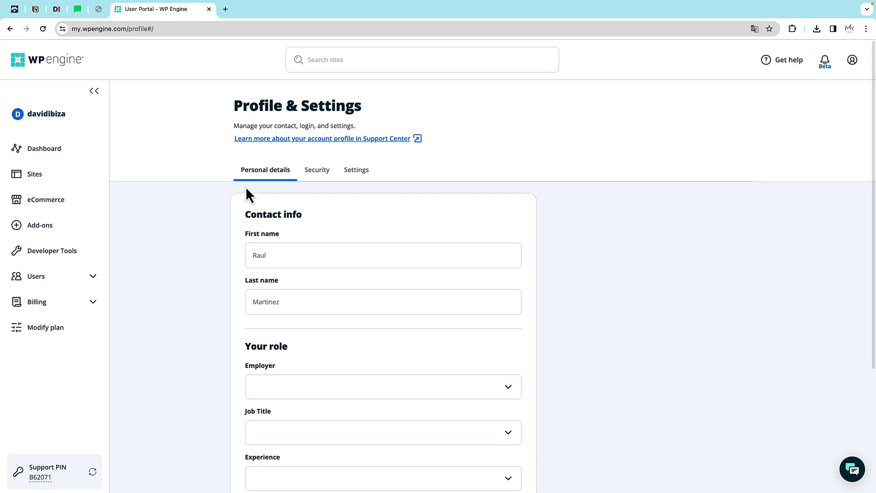
left_click(326, 177)
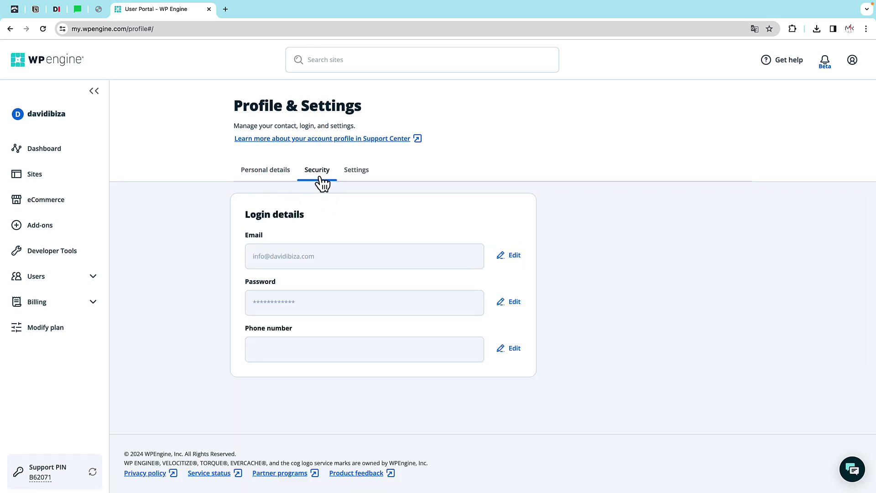
left_click(354, 177)
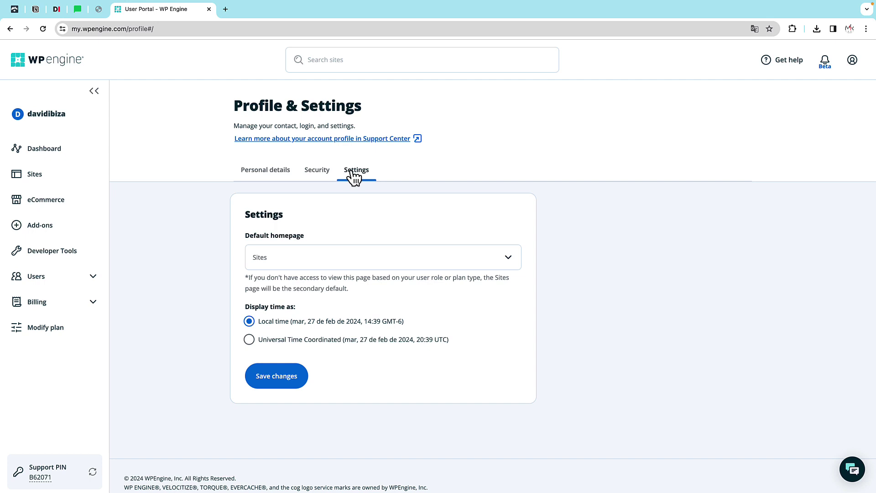
left_click(286, 176)
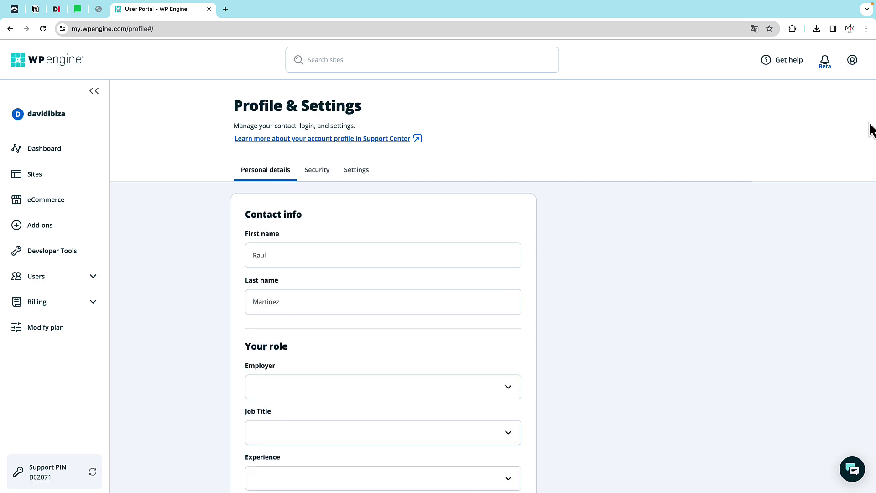
Review the multi-factor authentication options, opening the Google Authenticator setup and cancelling it
left_click(854, 63)
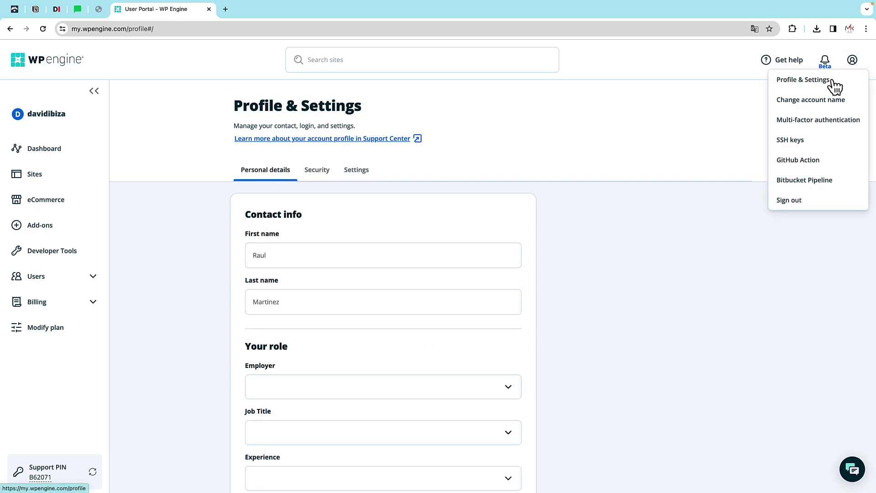
left_click(849, 123)
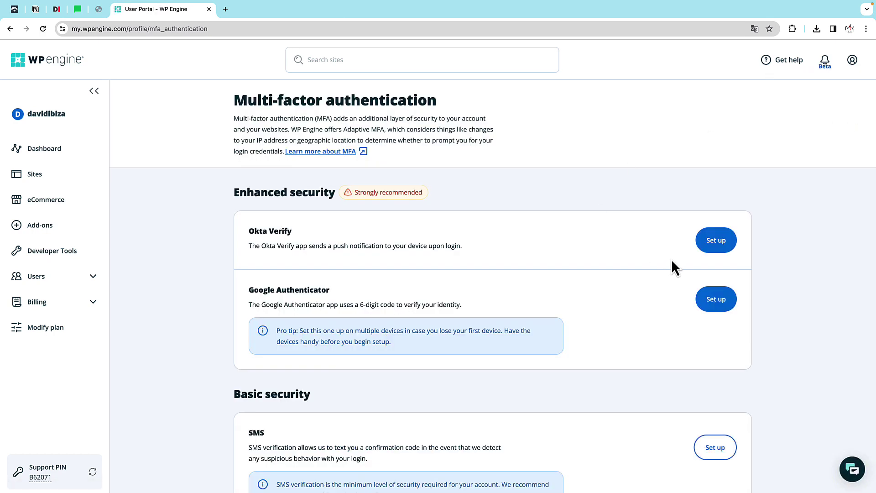
scroll(671, 259, "down", 3)
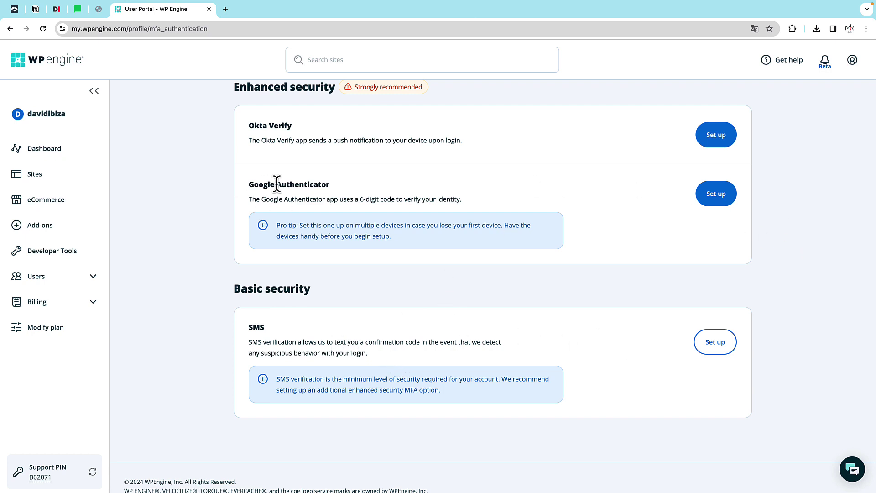
left_click(721, 194)
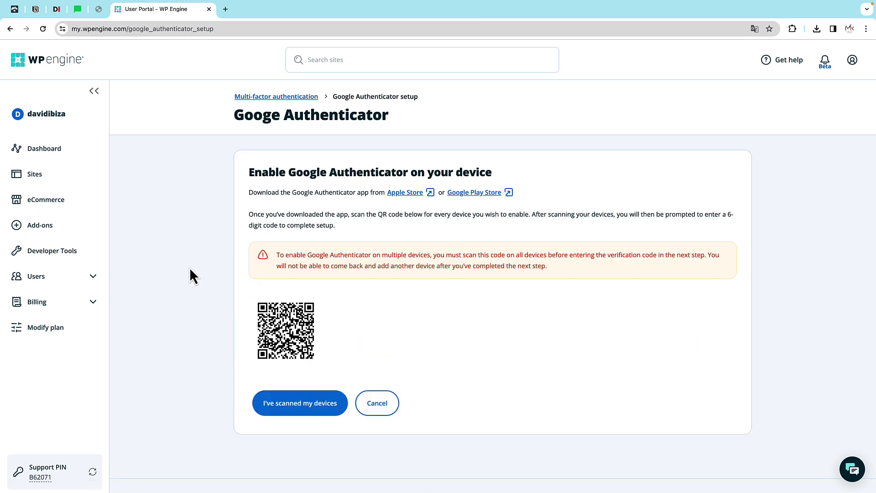
left_click(377, 404)
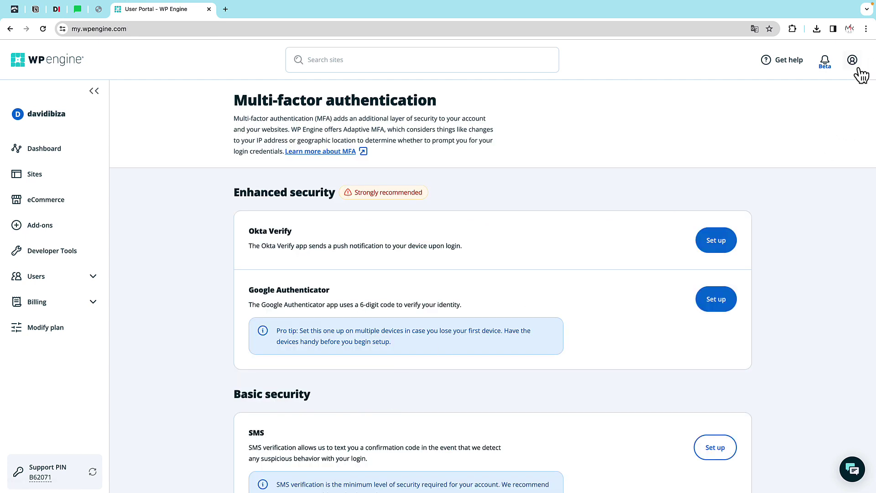
Check the portal notifications and help resources, then open the Support page
left_click(826, 63)
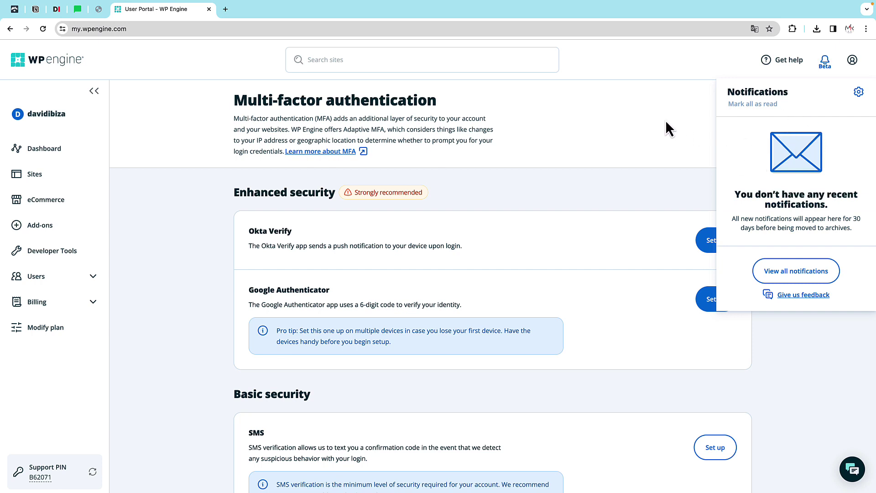
left_click(668, 94)
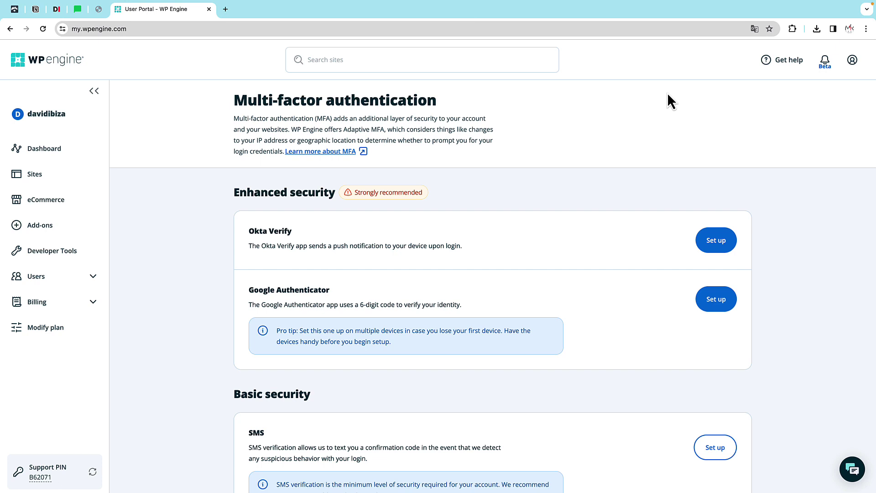
left_click(793, 68)
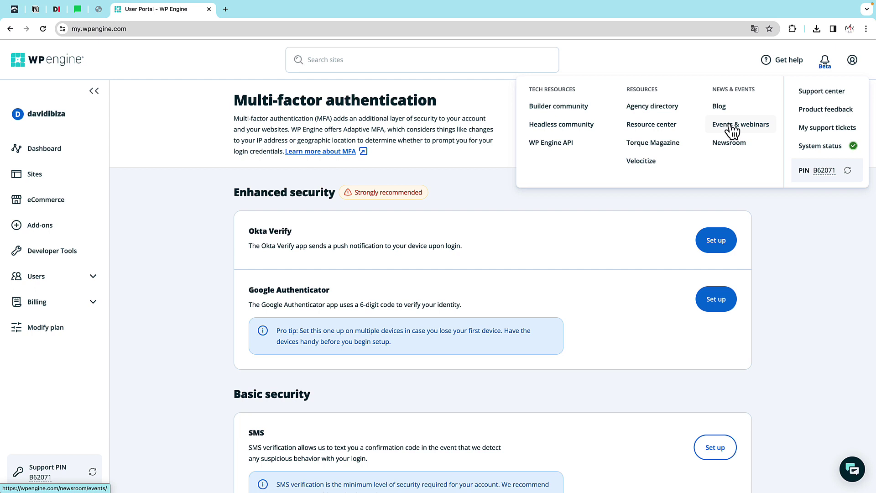
left_click(664, 157)
scroll(279, 153, "down", 1)
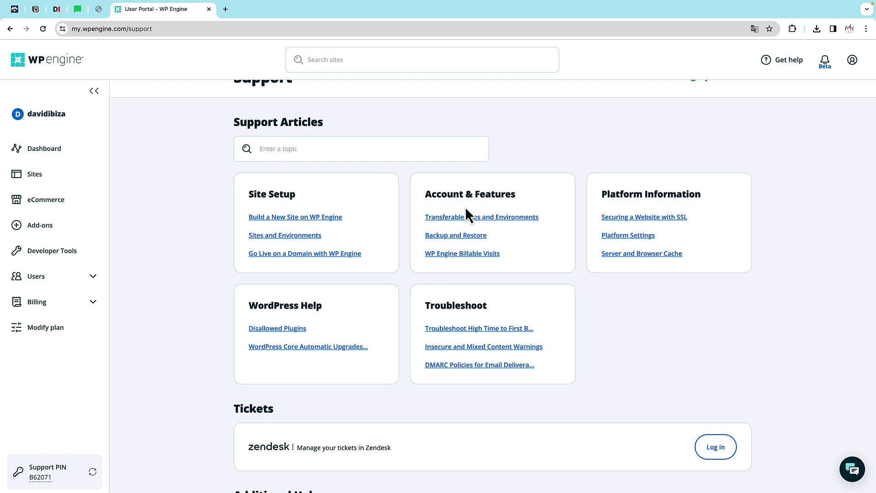
Examine the Support page's article search, topic categories, Zendesk tickets and additional help resources
left_click(281, 150)
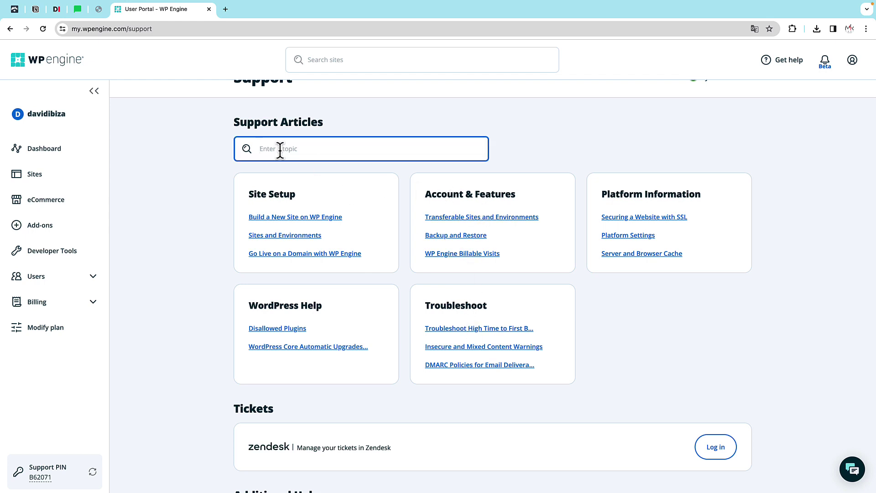
scroll(406, 212, "down", 2)
scroll(404, 206, "down", 4)
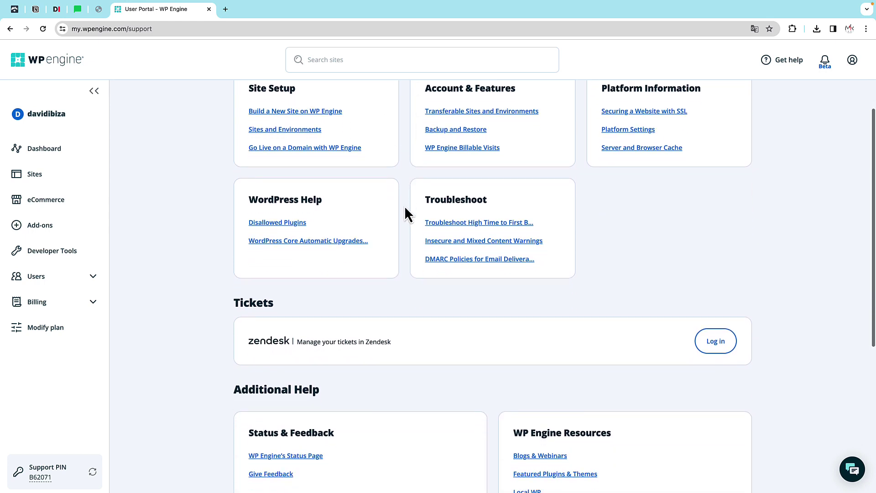
scroll(401, 204, "up", 1)
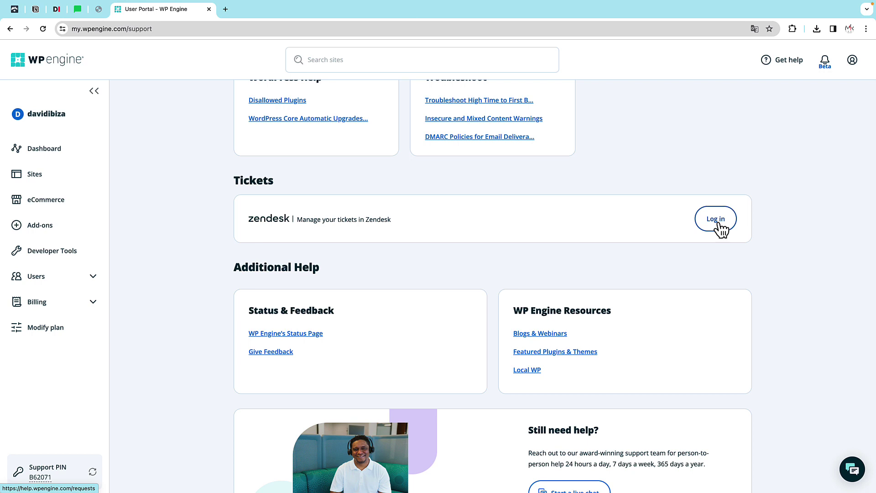
scroll(747, 262, "down", 3)
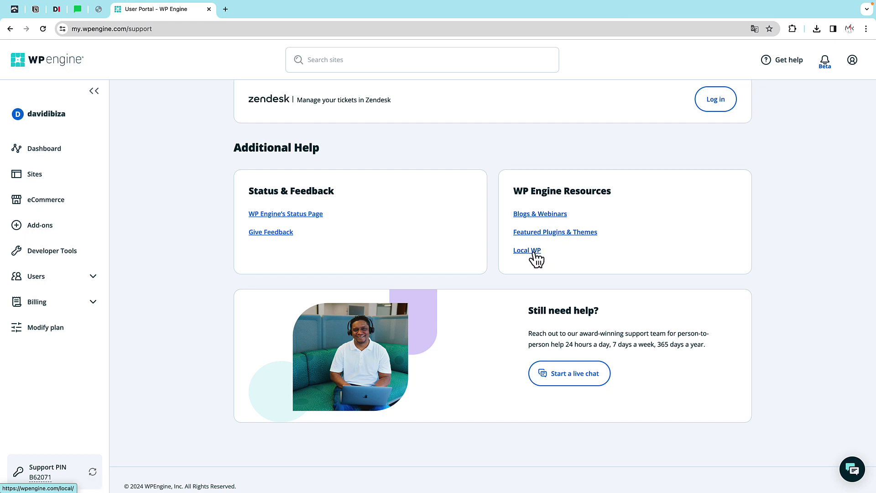
scroll(554, 256, "down", 1)
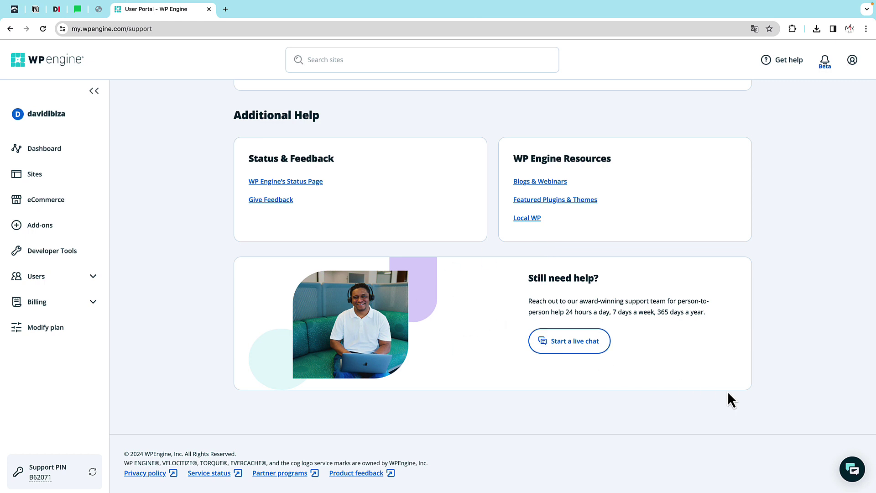
Open the WP Engine virtual assistant chat and review its suggested question topics
left_click(852, 469)
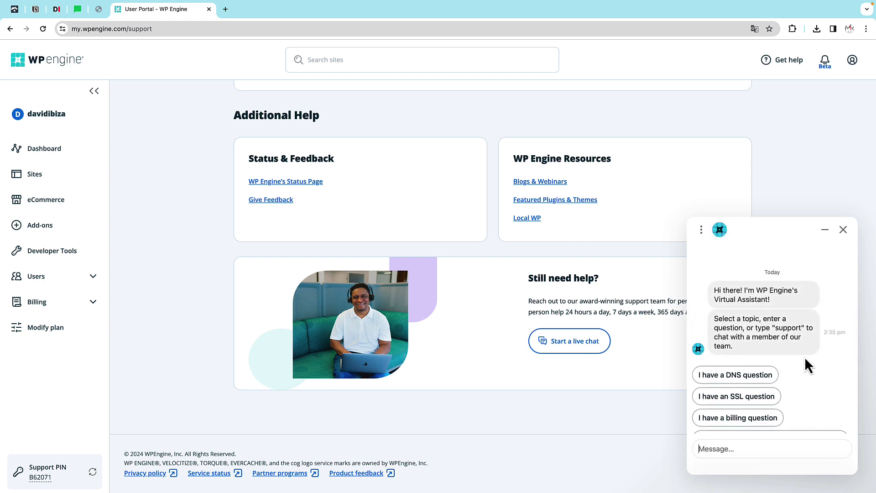
left_click(716, 452)
scroll(753, 393, "down", 2)
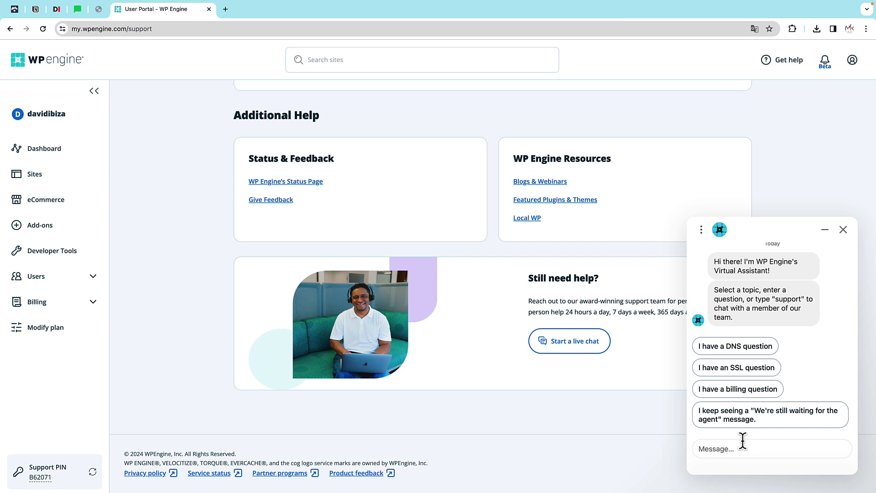
Close the virtual assistant chat and review the Support page's ticket, additional help and live chat options
left_click(843, 230)
scroll(804, 249, "up", 4)
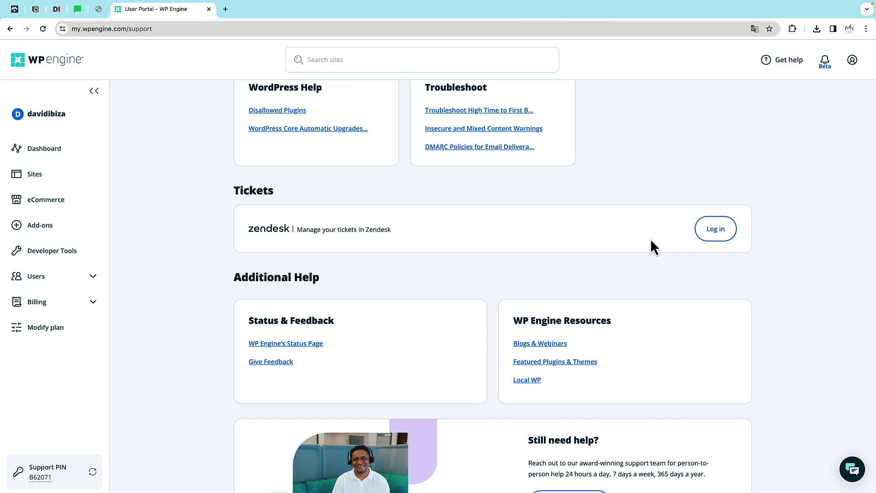
scroll(647, 249, "down", 4)
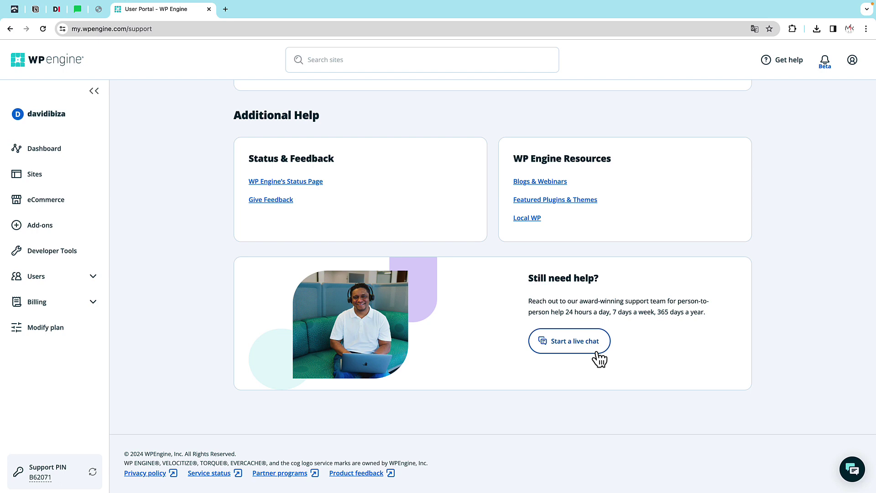
scroll(599, 359, "up", 8)
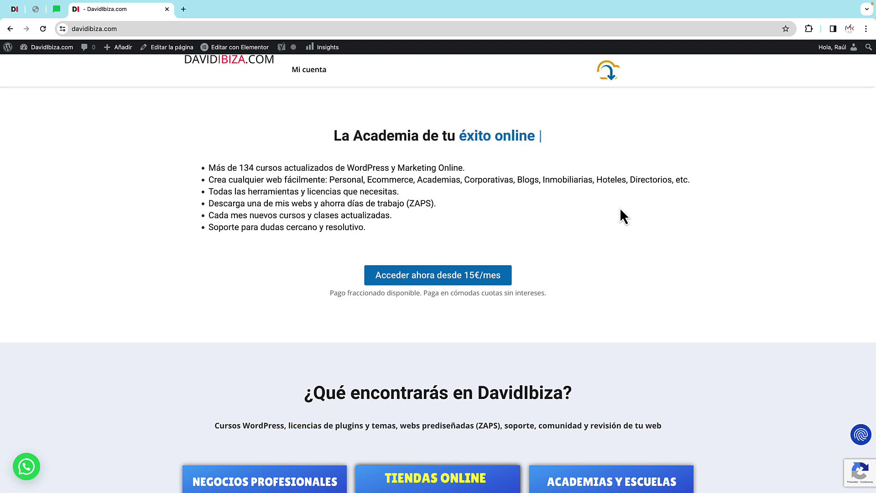
Review the course categories on the DavidIbiza.com home page, then open the Mi cuenta page
scroll(620, 207, "down", 8)
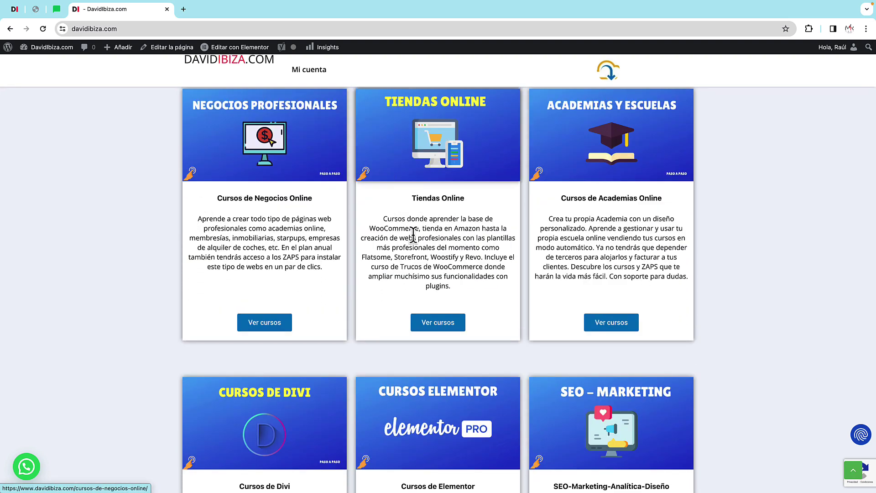
scroll(528, 251, "down", 12)
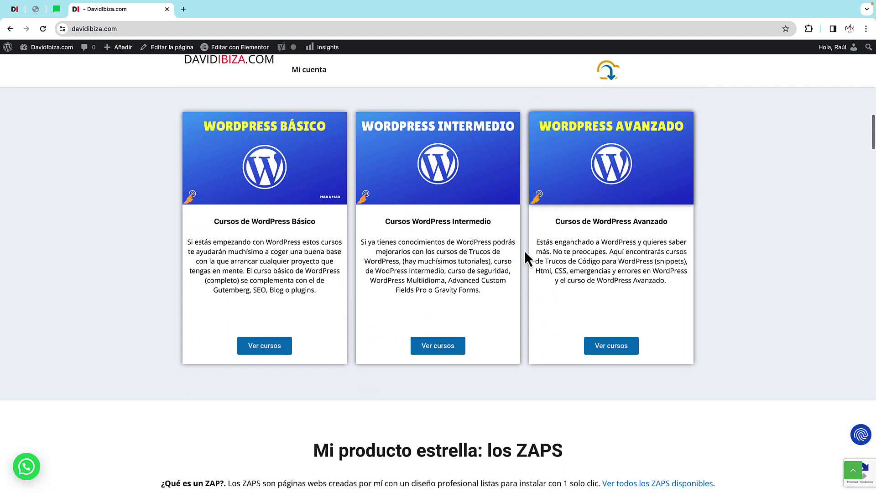
scroll(525, 258, "up", 20)
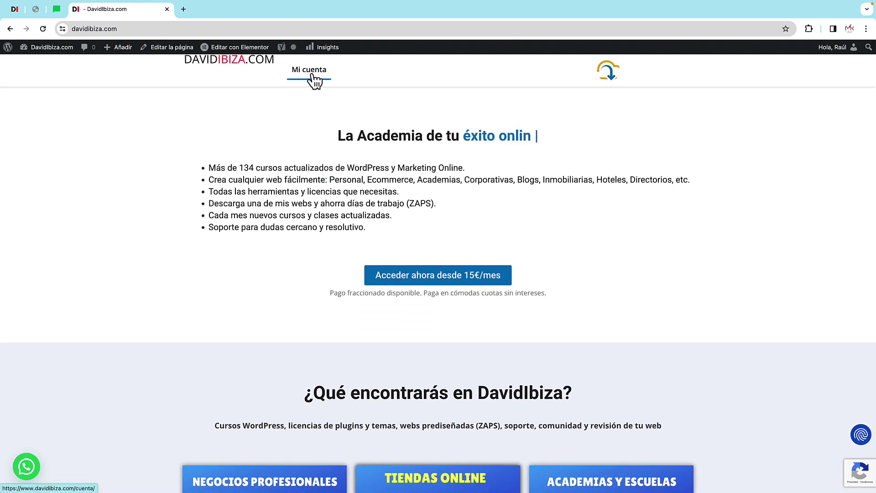
left_click(315, 82)
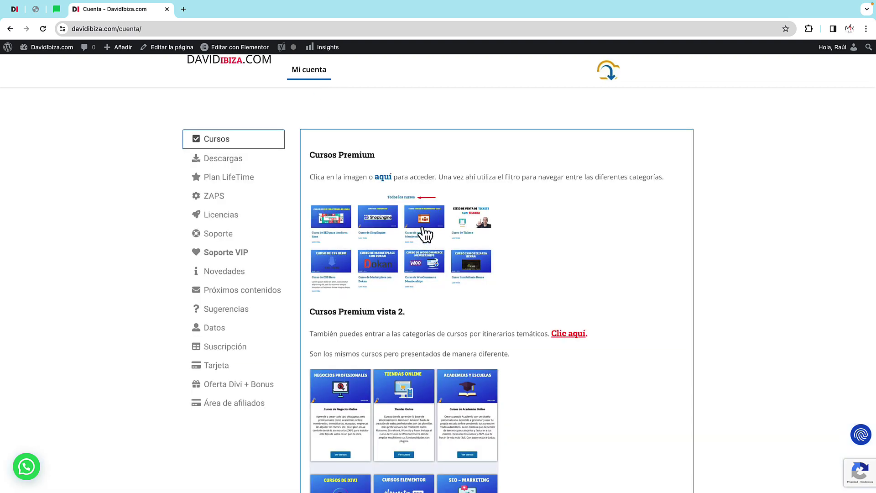
Open the premium courses catalogue from the Cursos section in a new tab and switch to it
right_click(424, 228)
left_click(452, 226)
left_click(236, 19)
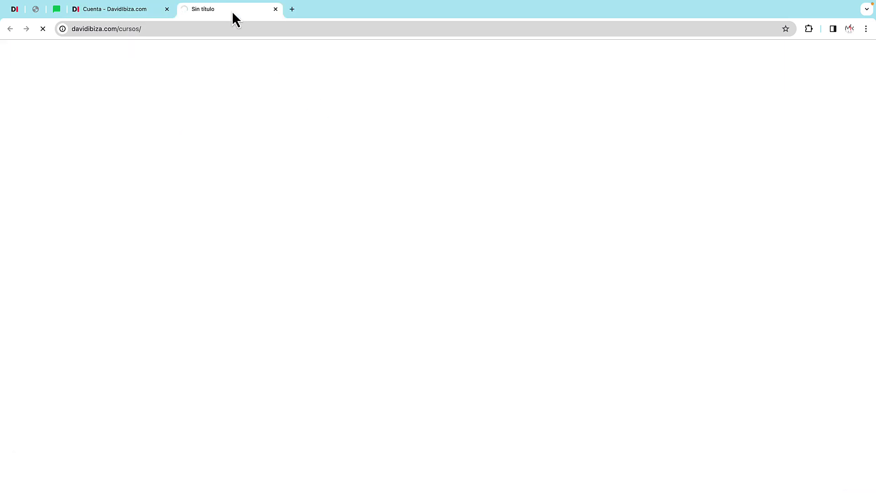
Examine the course catalogue's category filter options and the list of available courses
scroll(430, 268, "down", 1)
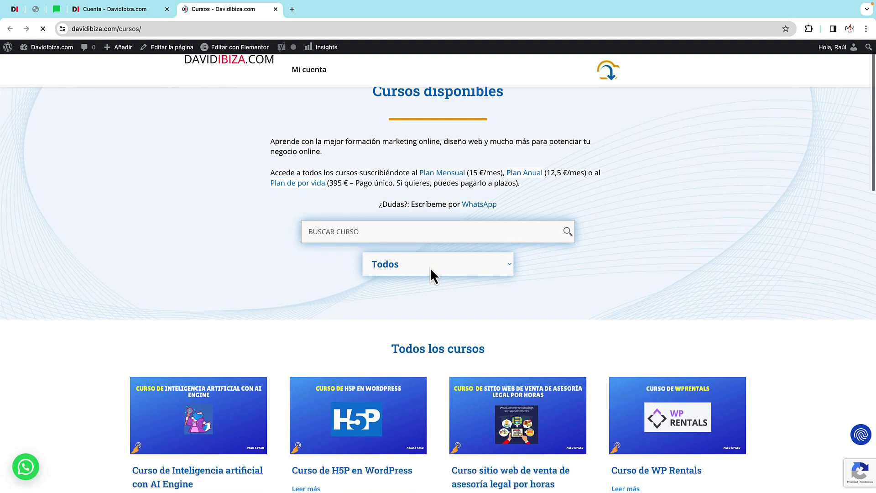
scroll(430, 267, "down", 2)
left_click(499, 185)
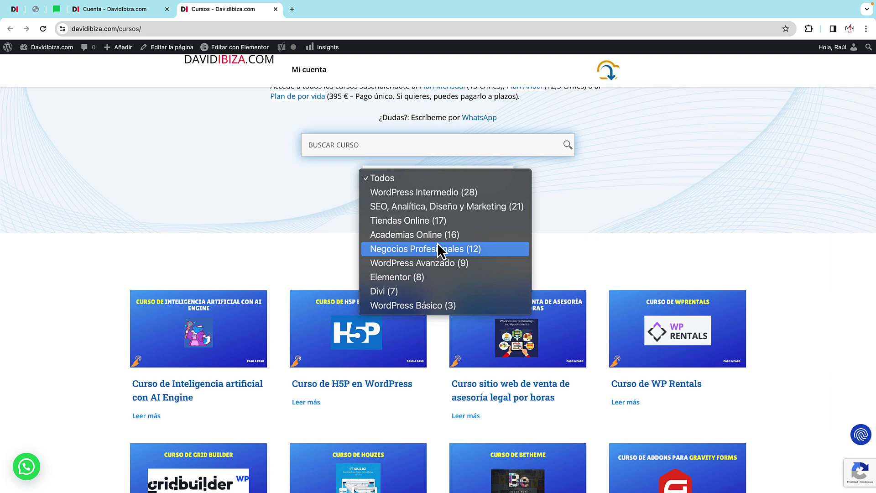
left_click(297, 239)
scroll(297, 240, "up", 3)
scroll(302, 234, "down", 2)
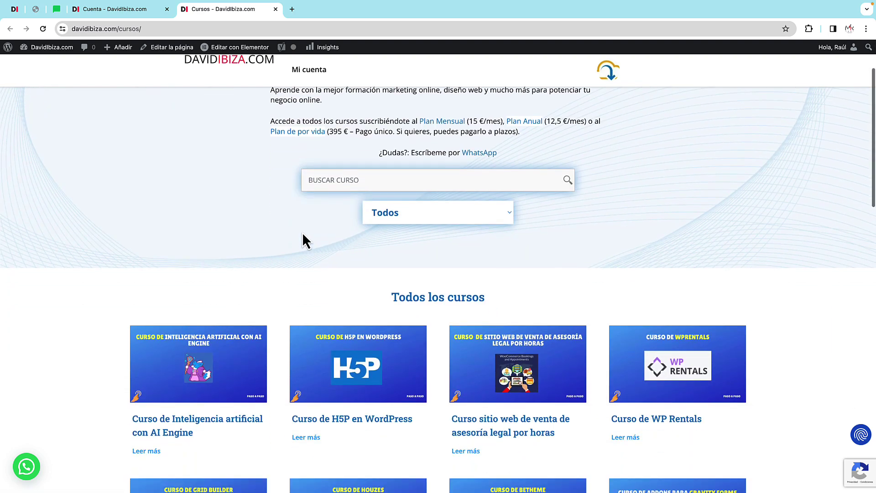
scroll(303, 237, "down", 2)
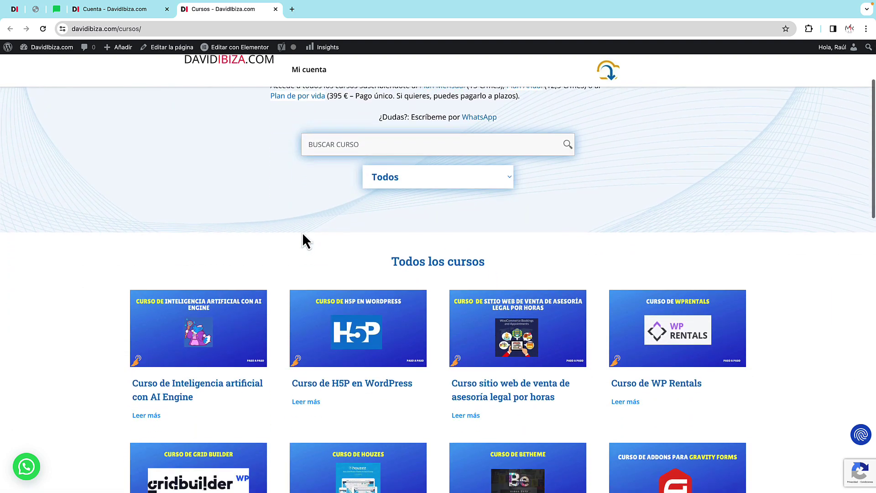
Open the Curso de H5P en WordPress, review its lessons, target audience and benefits, and close its tab
left_click(402, 388)
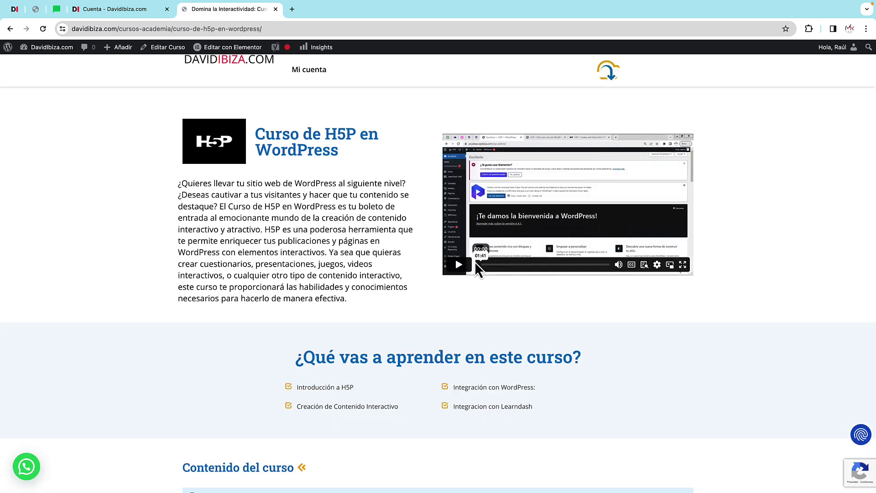
scroll(415, 253, "down", 1)
scroll(415, 252, "down", 10)
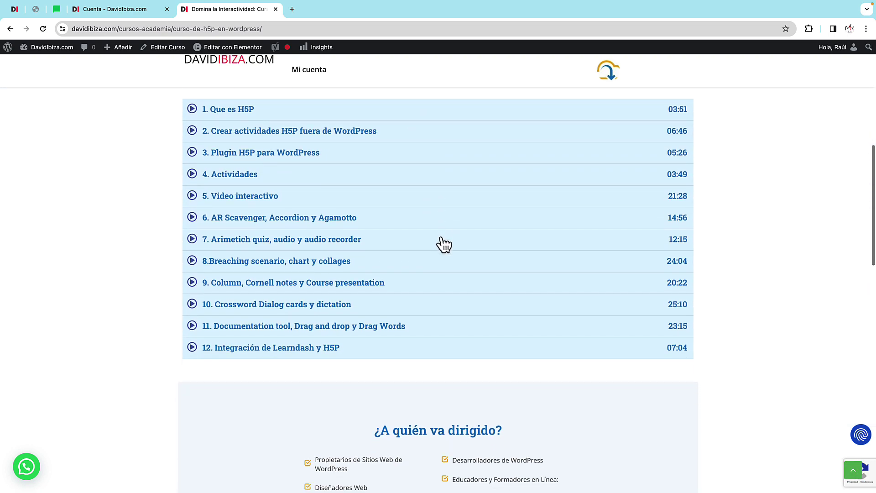
scroll(336, 219, "down", 7)
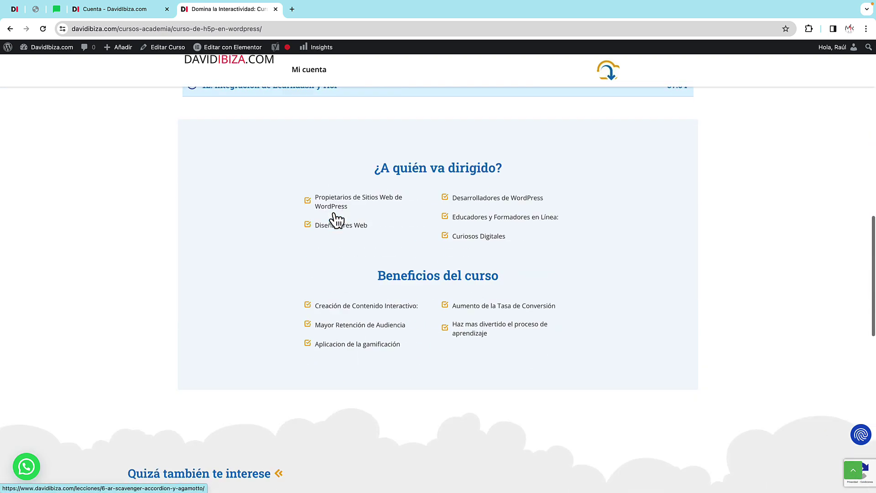
scroll(450, 232, "down", 3)
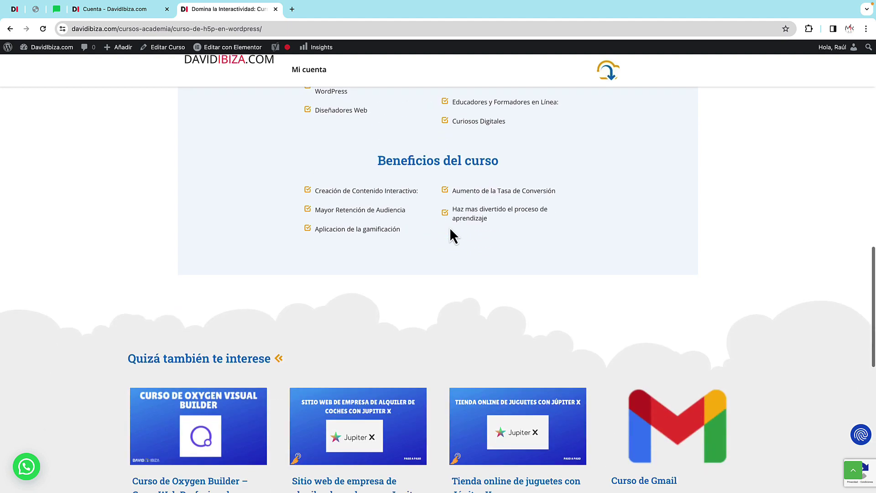
scroll(450, 232, "up", 7)
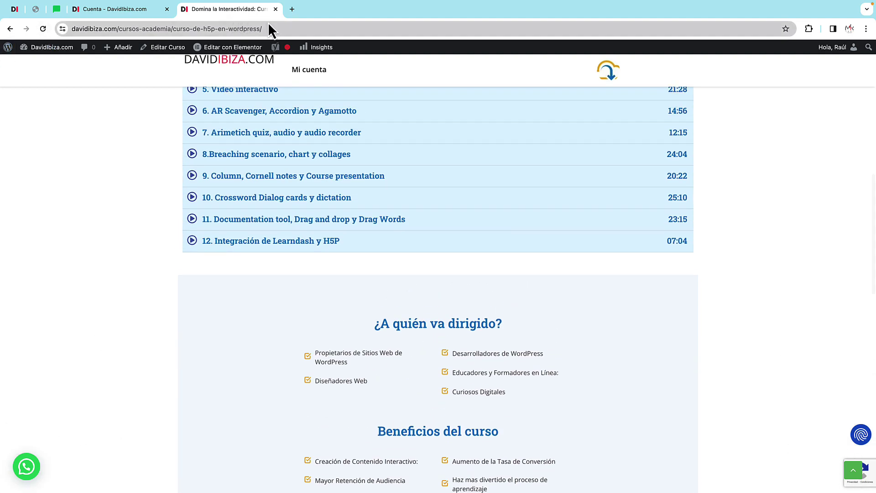
left_click(276, 10)
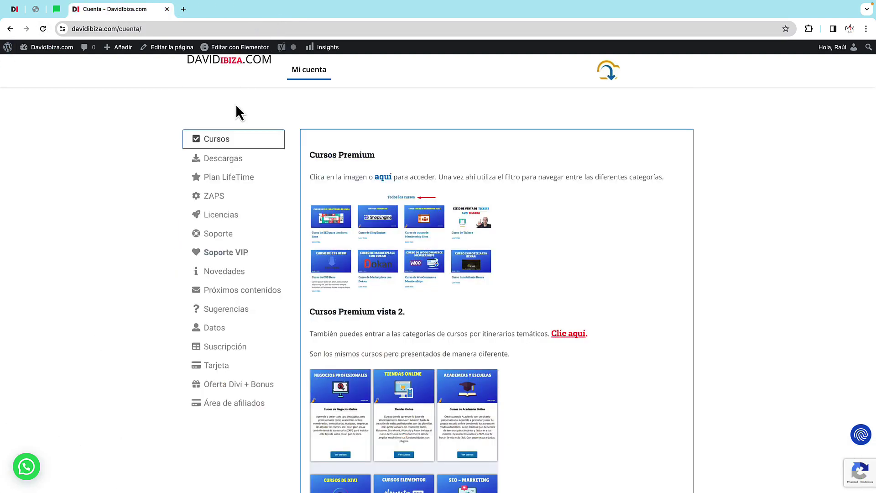
Switch the account page to Descargas and open the WordPress and WooCommerce plugins and themes catalogue
left_click(233, 164)
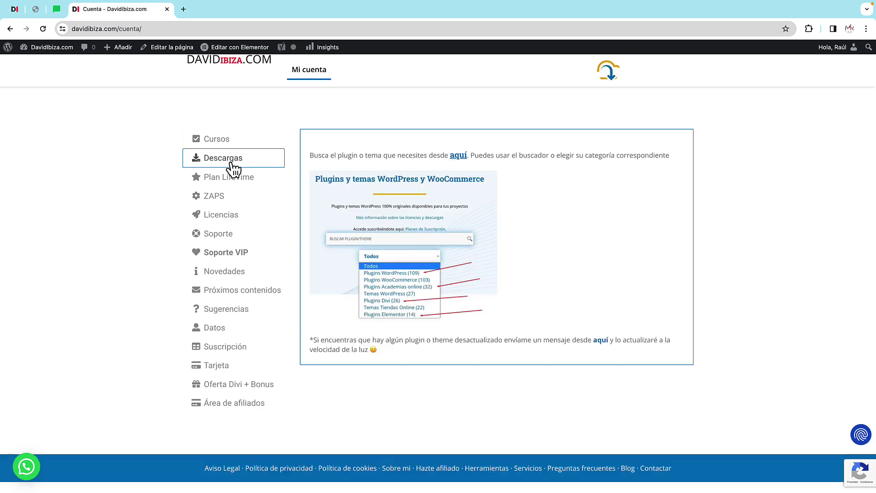
left_click(418, 236)
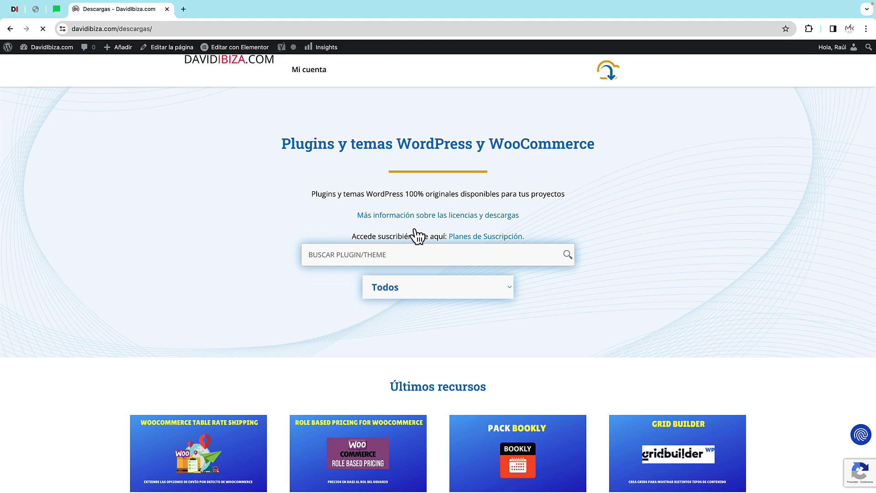
scroll(420, 232, "down", 3)
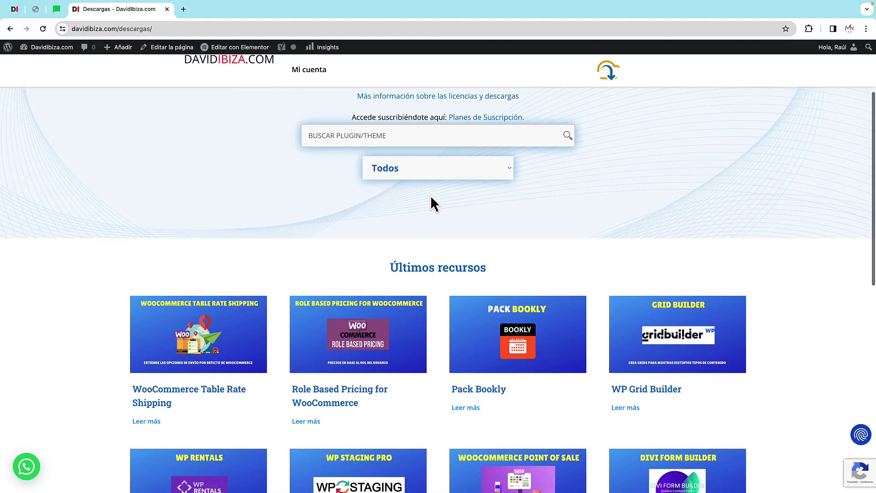
Check the download catalogue's category filter options and look through the latest resources
left_click(439, 174)
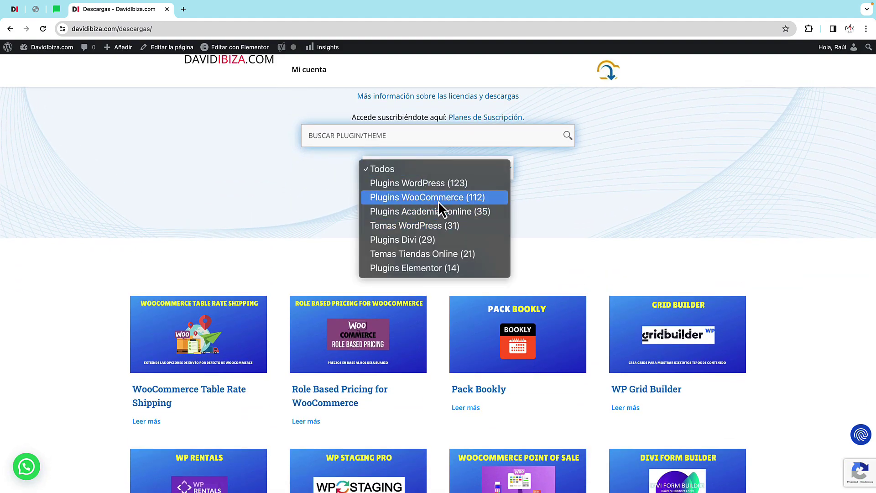
left_click(377, 135)
scroll(405, 226, "down", 1)
scroll(405, 226, "down", 1)
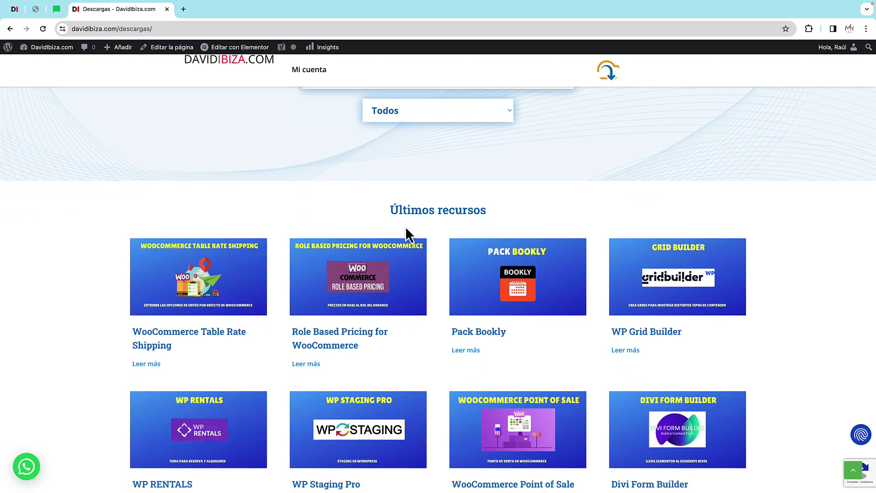
scroll(406, 228, "down", 2)
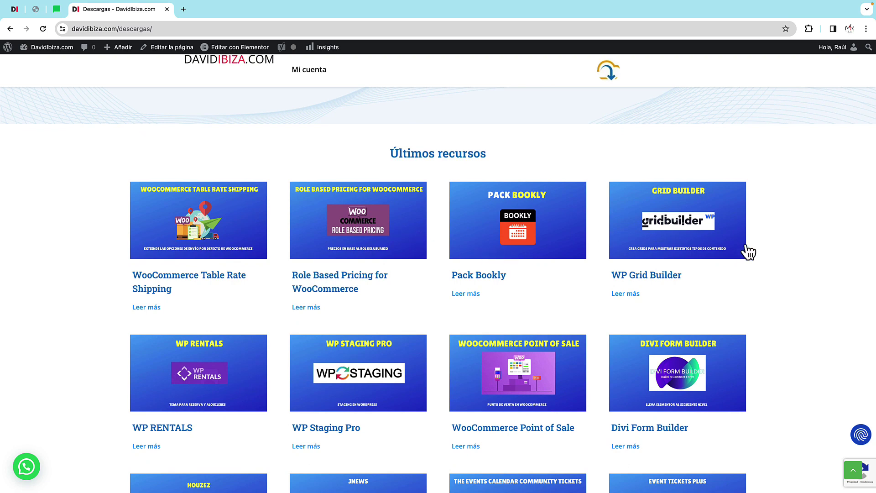
View the WP Grid Builder download page, then go back to the account page
left_click(706, 241)
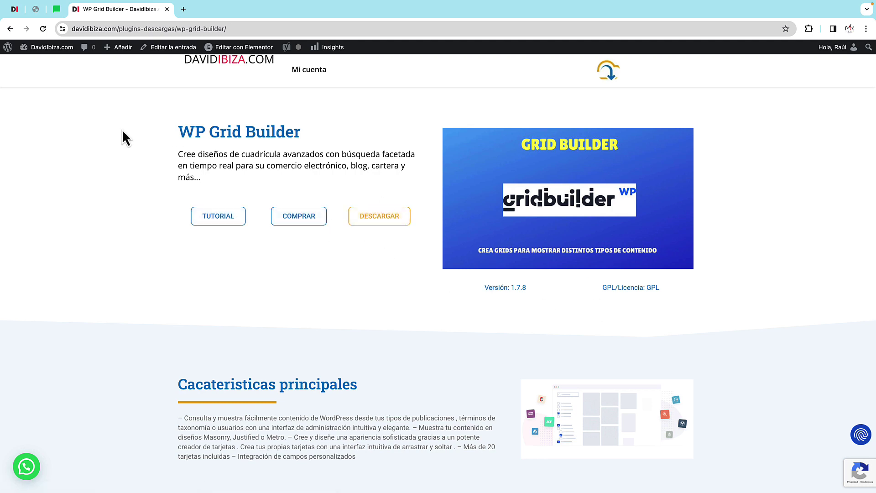
key("super+bracketleft")
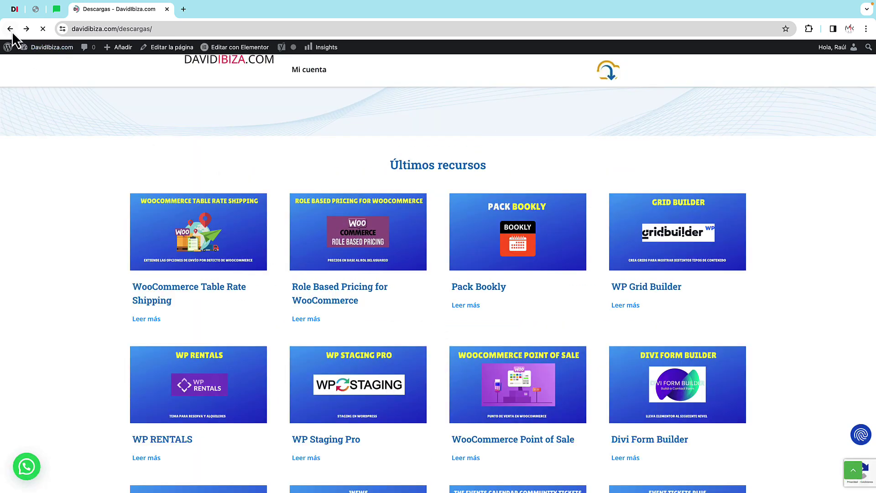
left_click(12, 32)
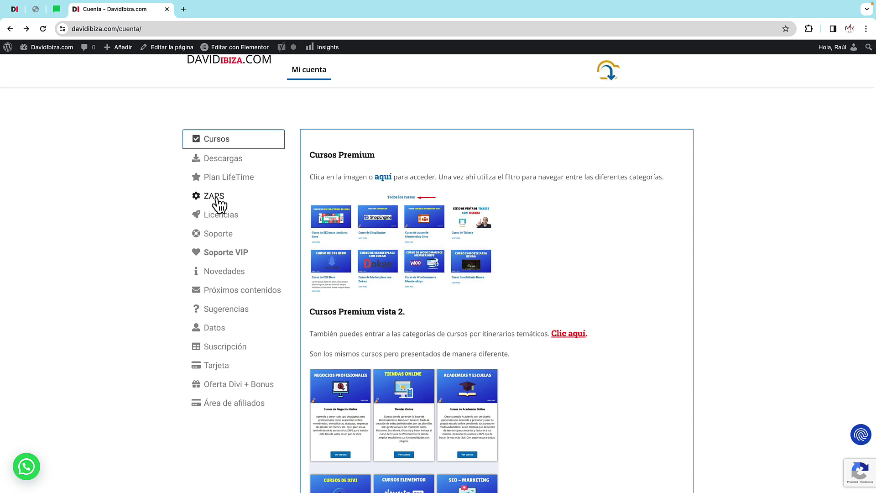
Show the account's ZAPS section and open the ZAPS catalogue in a new tab
right_click(219, 202)
left_click(160, 201)
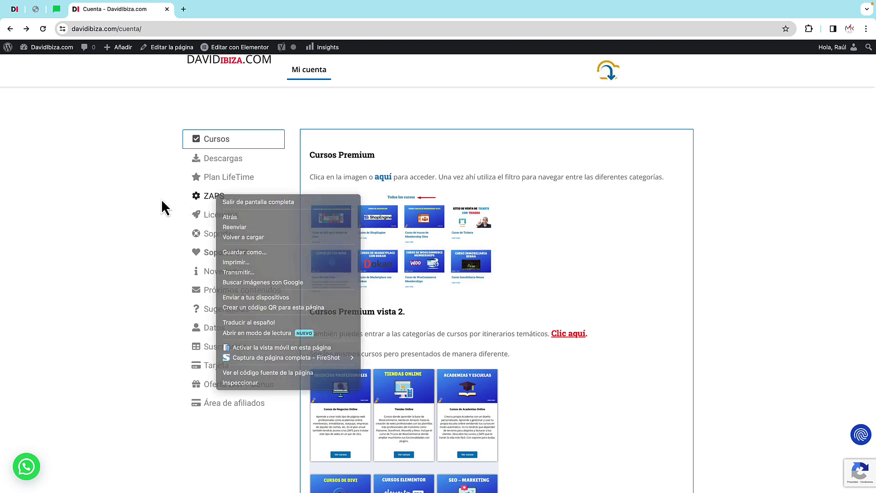
left_click(221, 205)
right_click(401, 203)
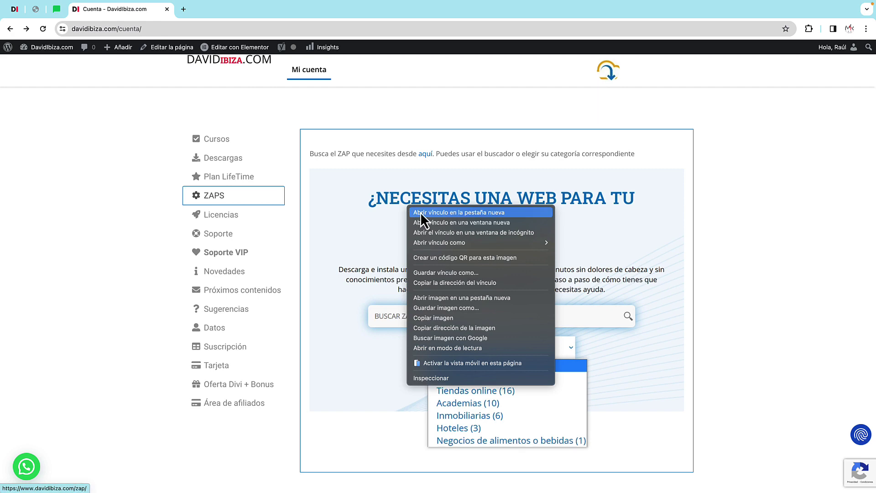
left_click(419, 206)
left_click(205, 13)
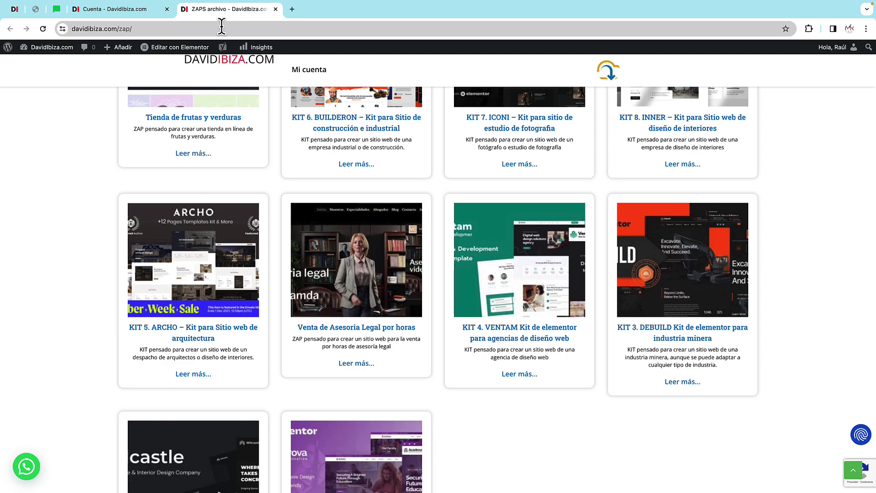
Examine the site templates and kits listed in the ZAPS catalogue and its "¿Qué es un ZAP?" section
scroll(372, 160, "down", 2)
scroll(371, 161, "up", 6)
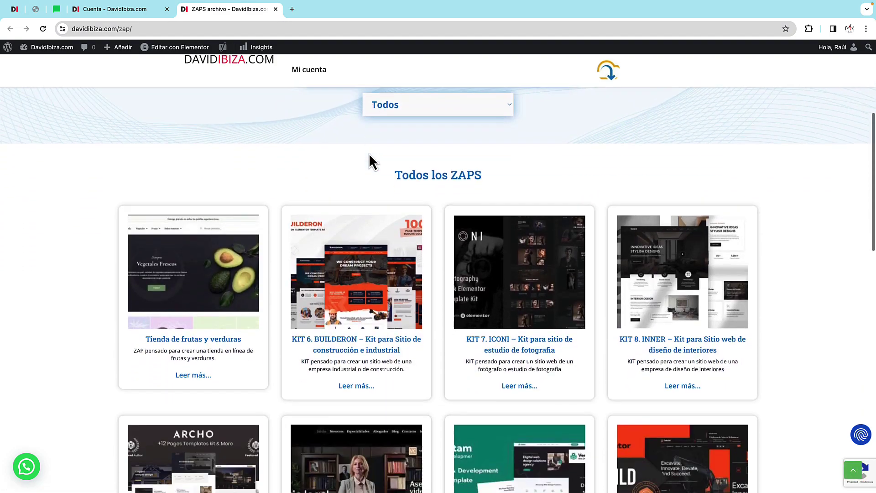
scroll(504, 332, "down", 1)
scroll(540, 303, "down", 2)
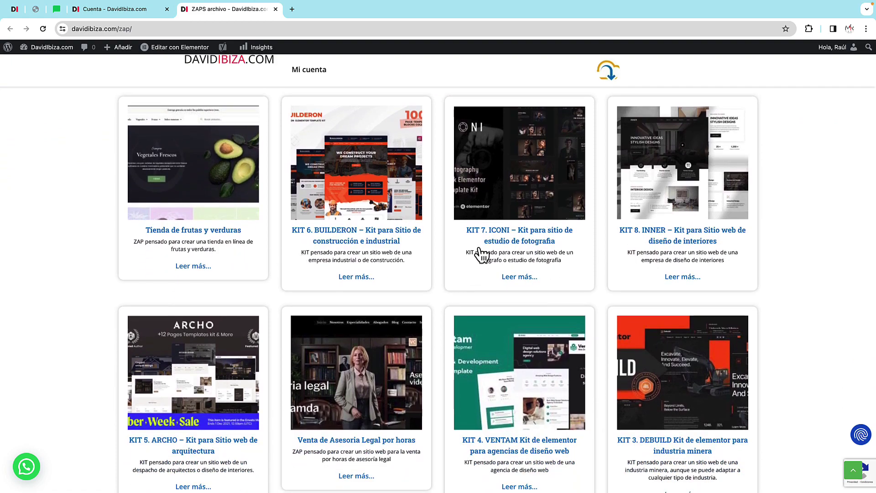
scroll(484, 274, "down", 5)
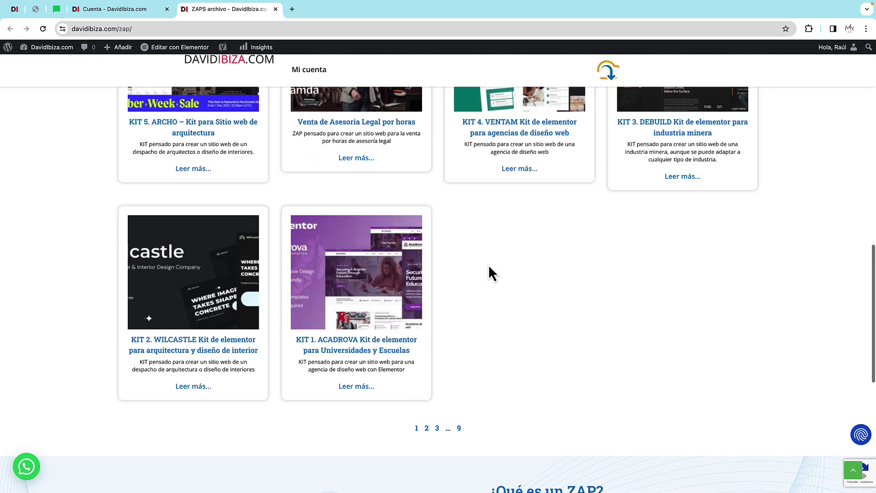
scroll(371, 269, "up", 1)
scroll(372, 264, "down", 6)
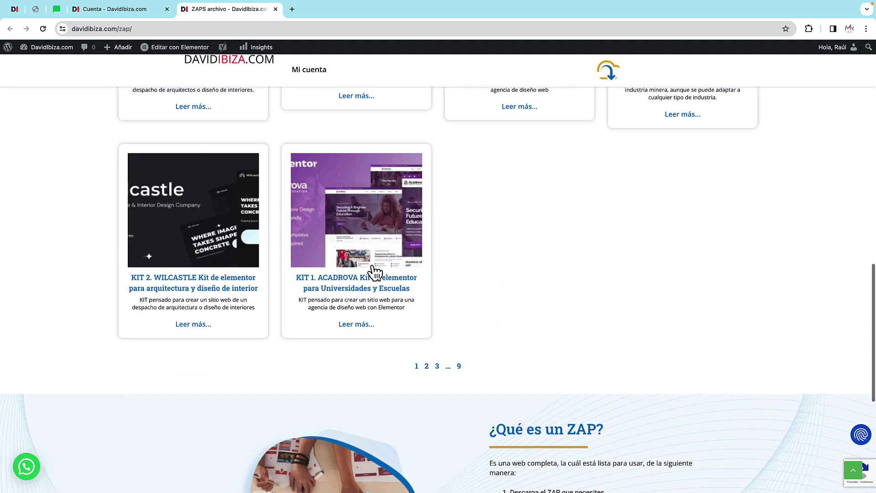
scroll(371, 266, "up", 4)
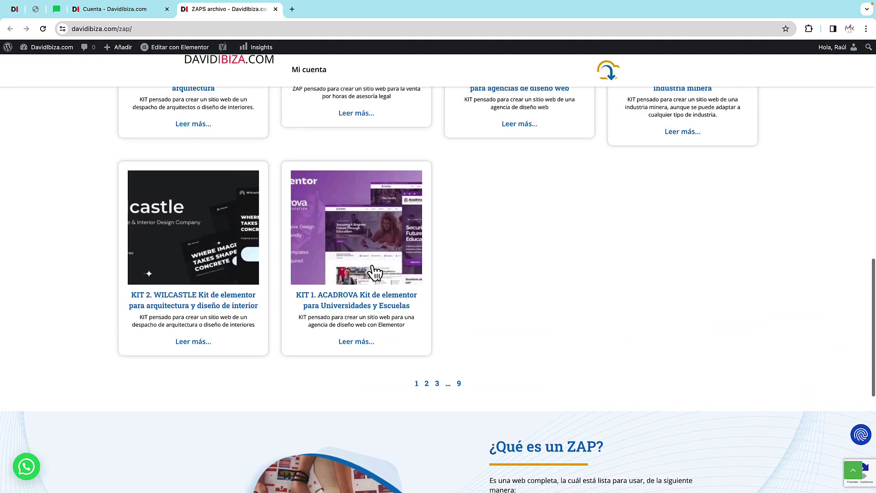
Open the Tienda de frutas y verduras ZAP from the catalogue
scroll(371, 266, "up", 15)
scroll(373, 266, "down", 4)
scroll(372, 266, "down", 1)
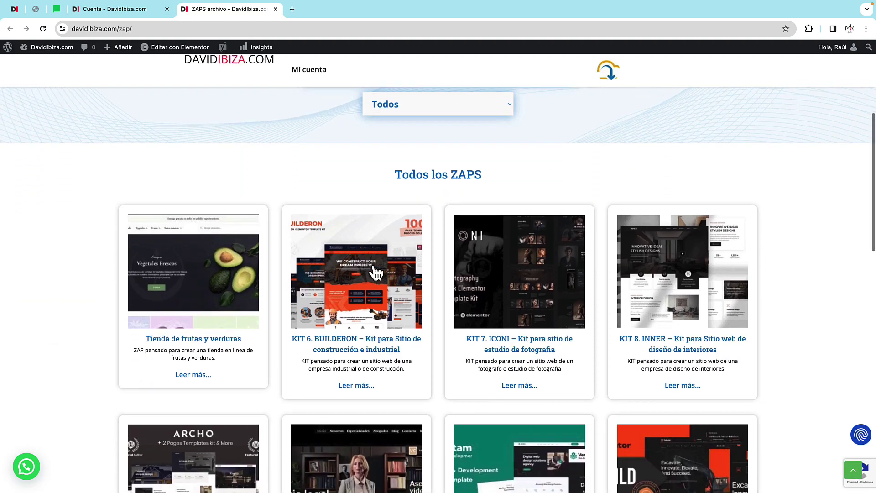
left_click(225, 333)
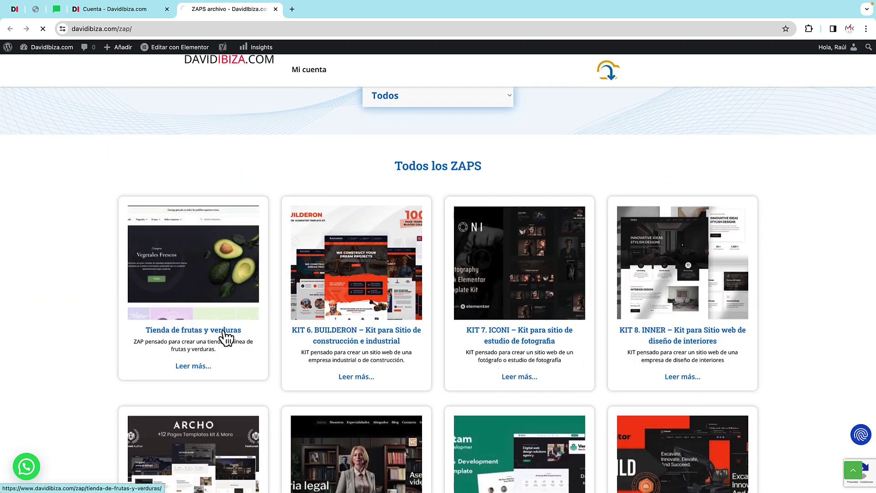